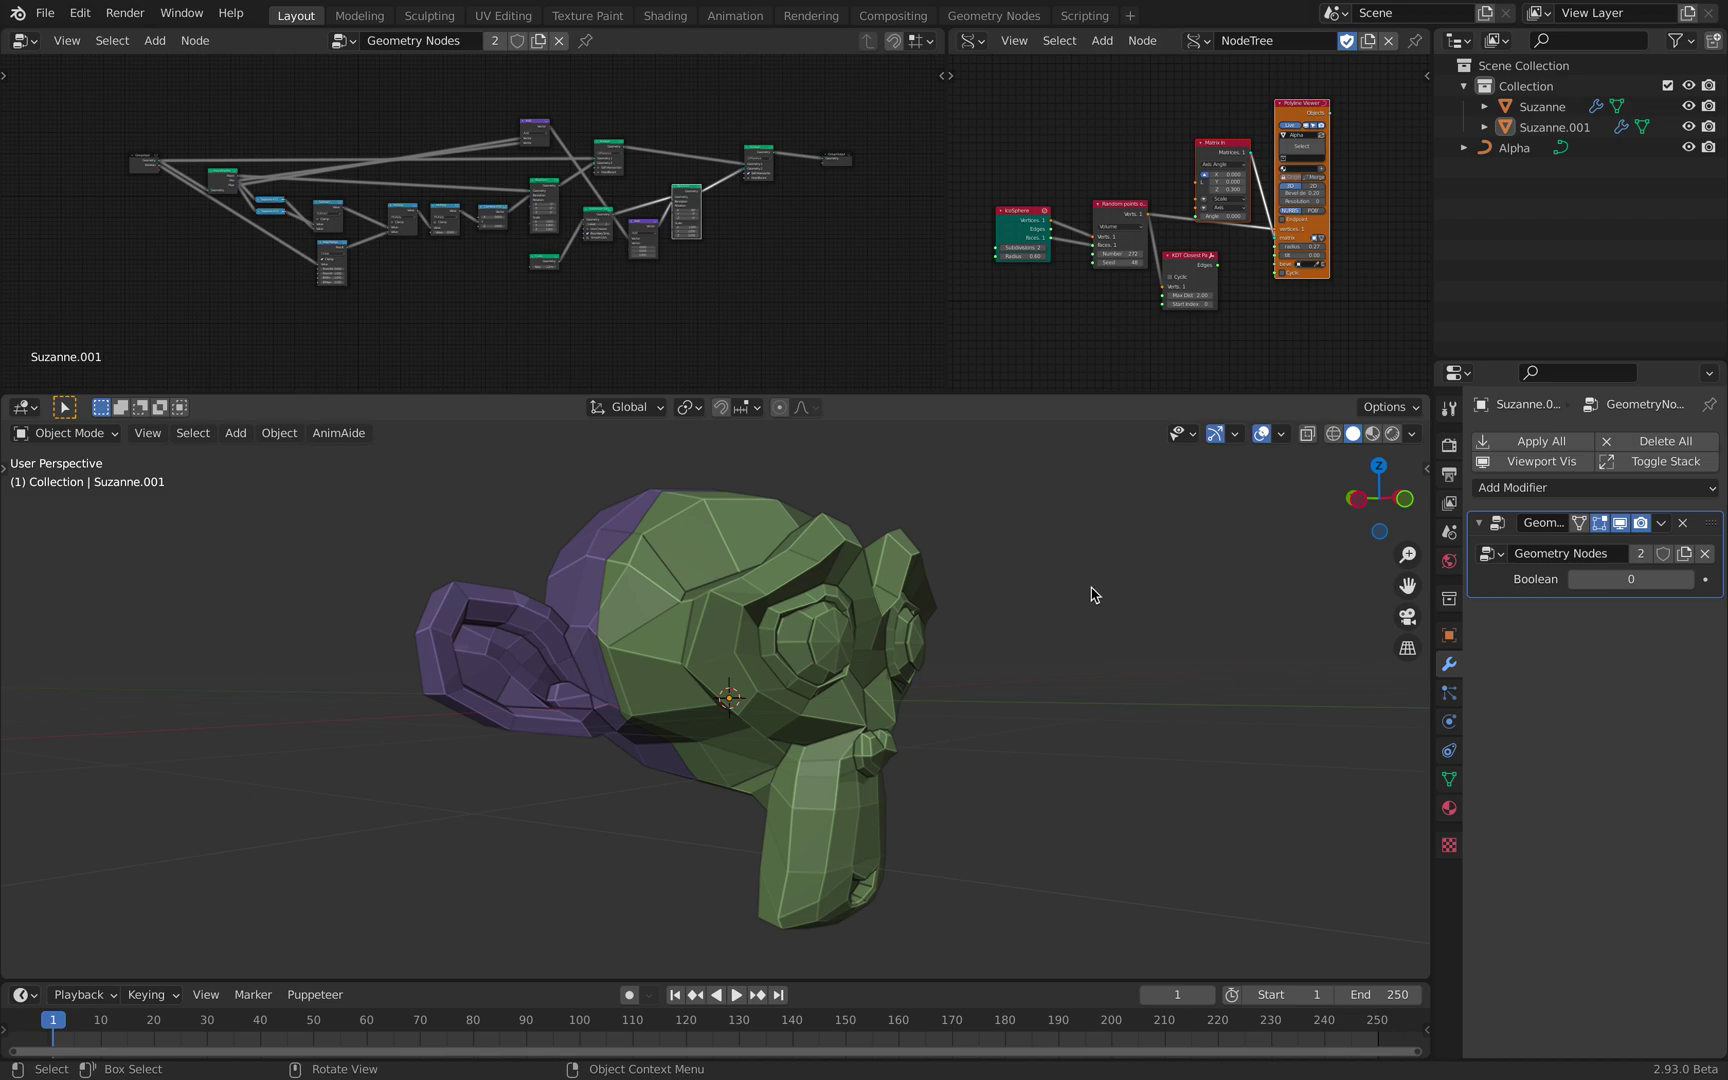
# Step: Delete the green front half of the monkey head, leaving the purple half and the tubes inside it
pyautogui.moveTo(815, 697); pyautogui.dragTo(576, 286, button='middle')
pyautogui.moveTo(436, 216); pyautogui.dragTo(436, 226, button='middle')
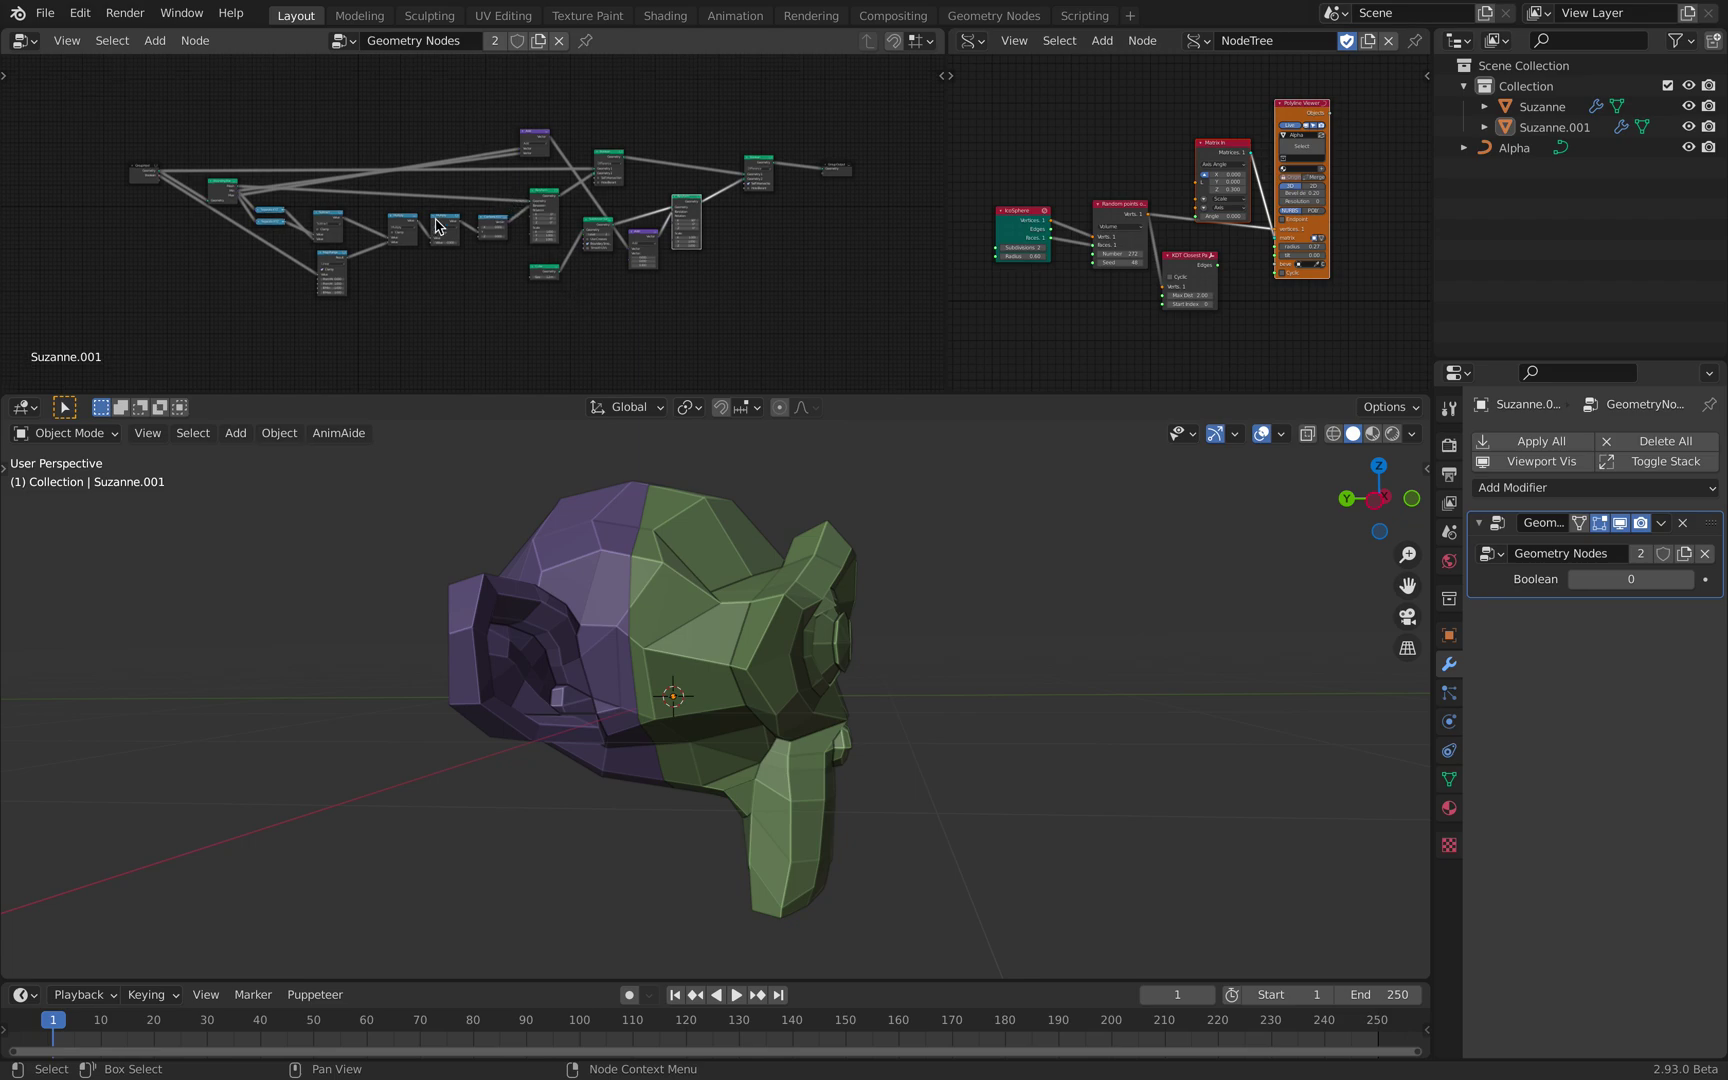
pyautogui.moveTo(898, 540); pyautogui.dragTo(815, 560, button='middle')
pyautogui.click(690, 519)
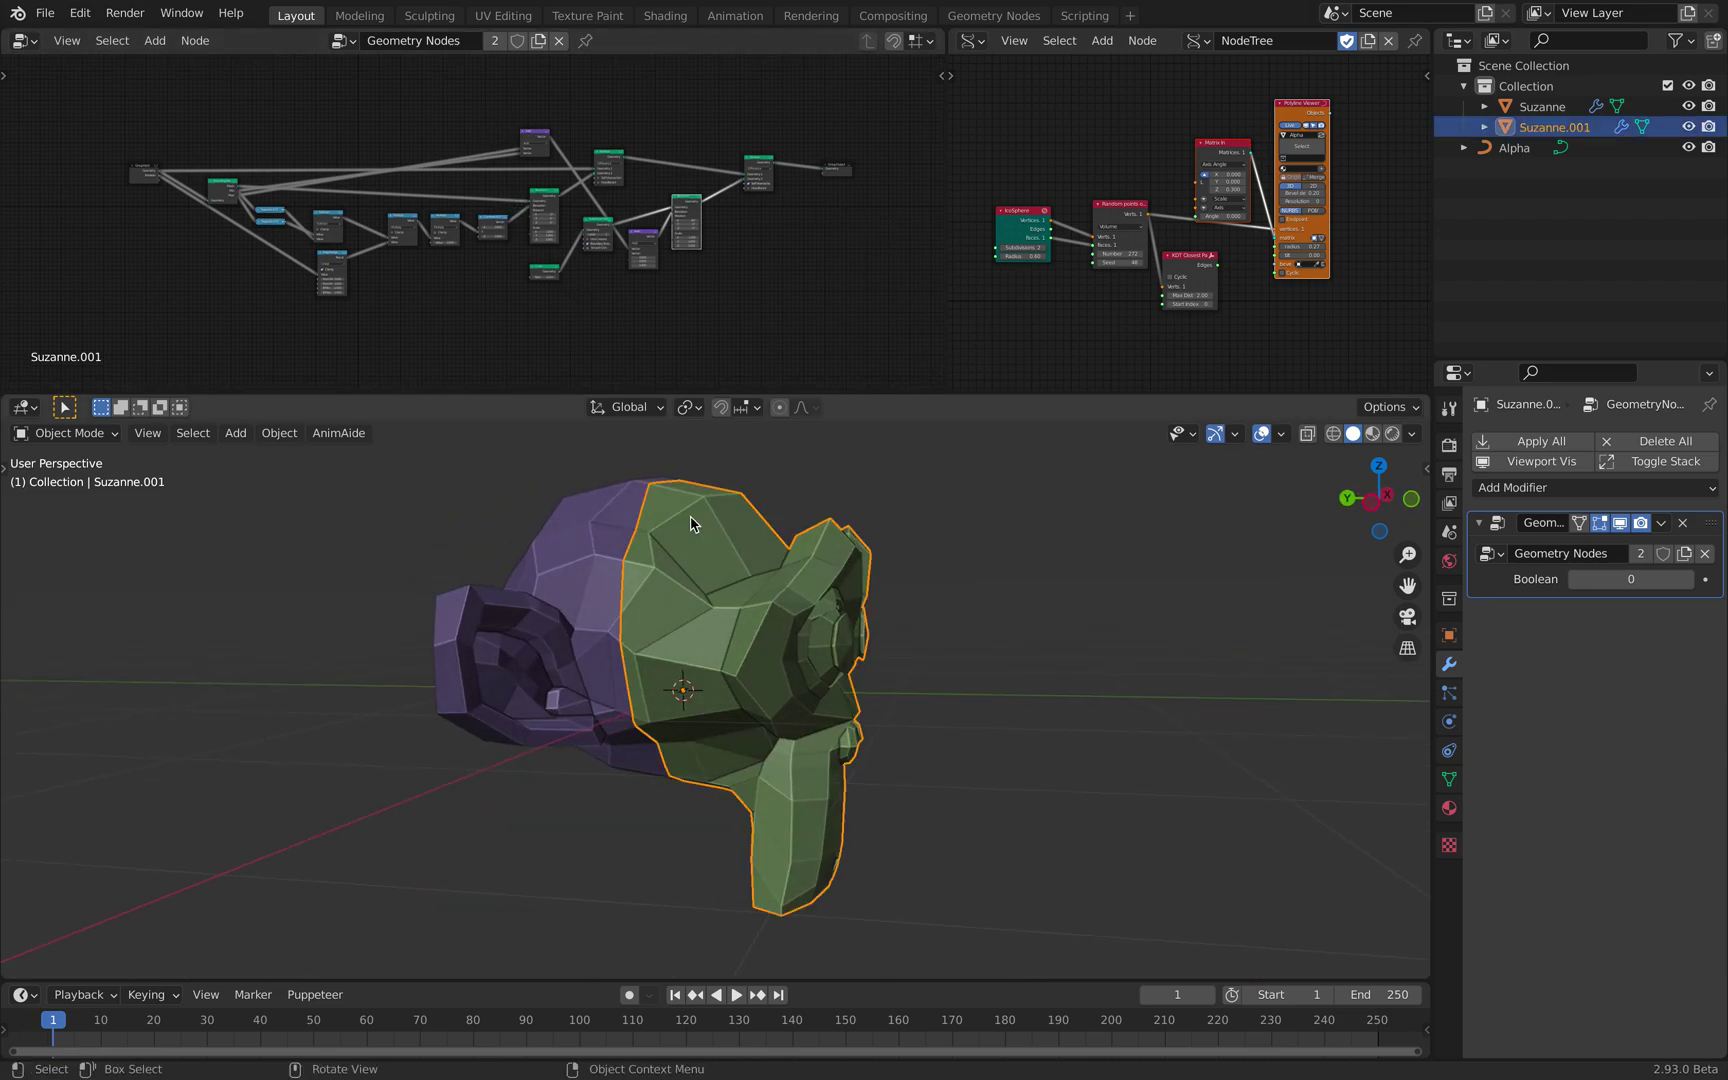
pyautogui.click(654, 534)
pyautogui.moveTo(654, 534); pyautogui.dragTo(781, 545, button='middle')
pyautogui.click(685, 512)
pyautogui.click(648, 505)
pyautogui.click(682, 508)
pyautogui.click(648, 508)
pyautogui.click(688, 512)
pyautogui.press('Delete')
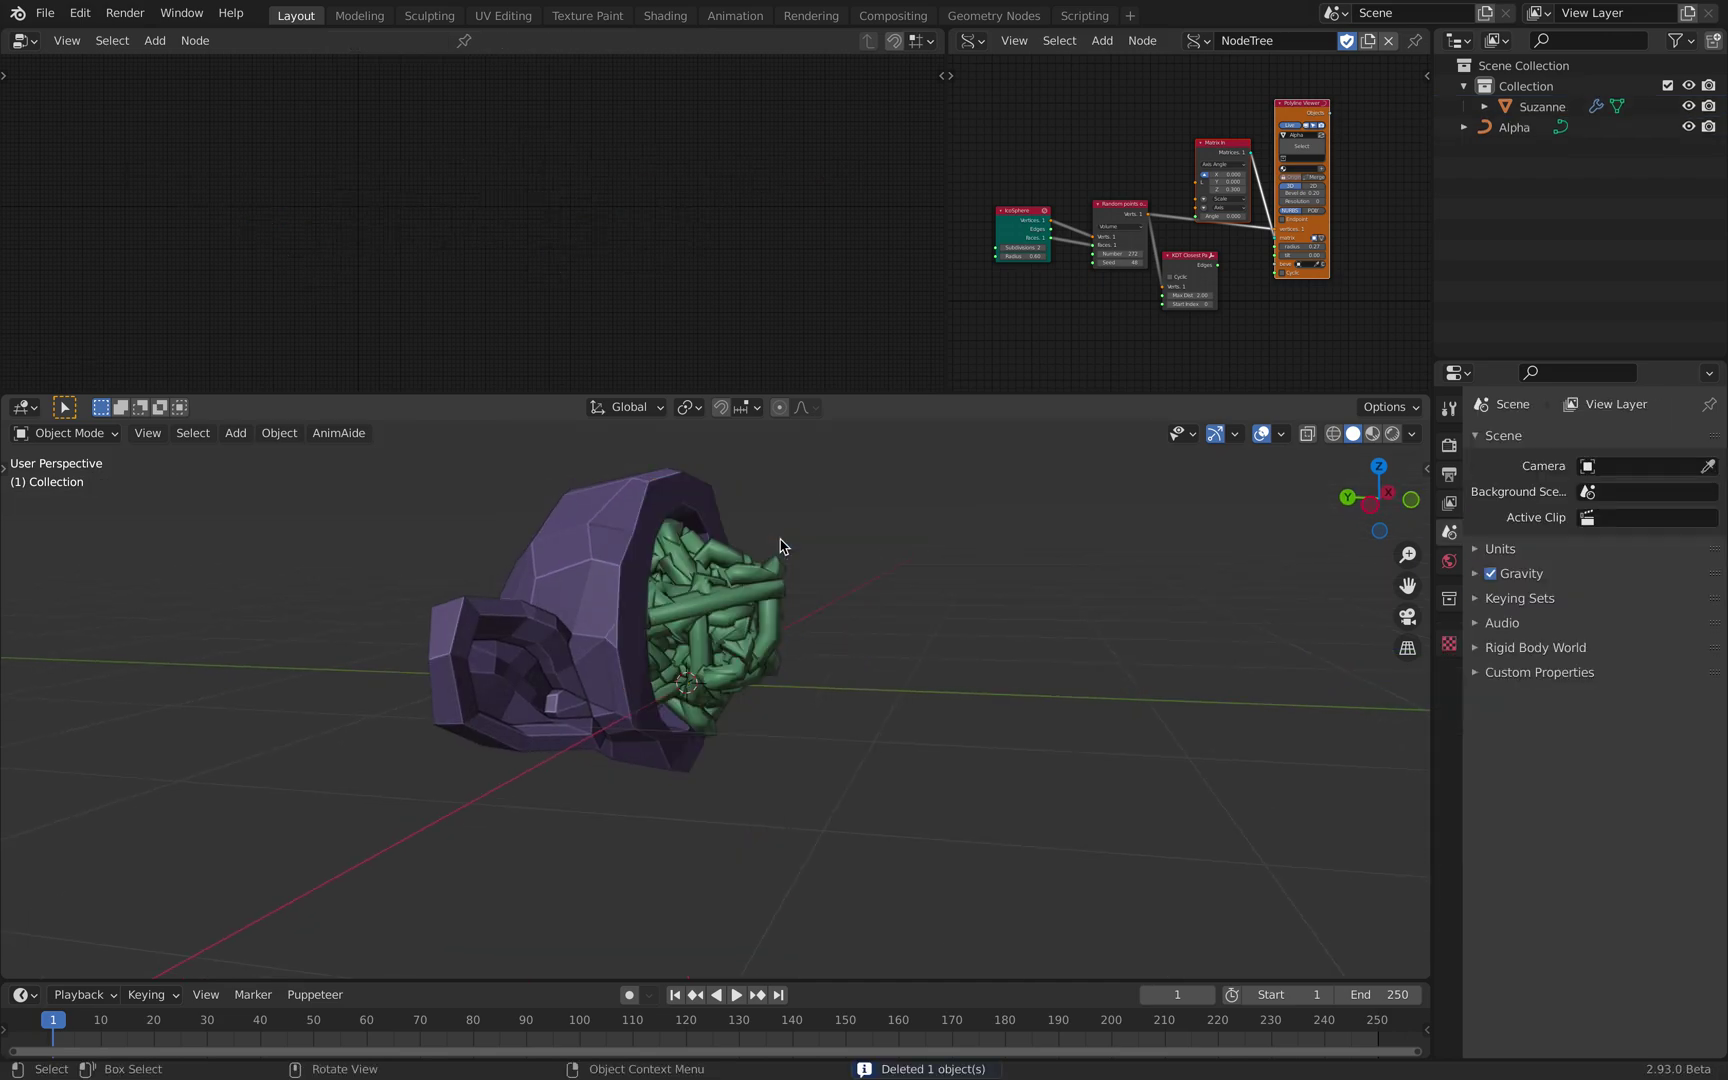
# Step: Select the purple half of the monkey head and inspect its cut side and inner tubes from several angles
pyautogui.click(560, 560)
pyautogui.moveTo(560, 560); pyautogui.dragTo(689, 541, button='middle')
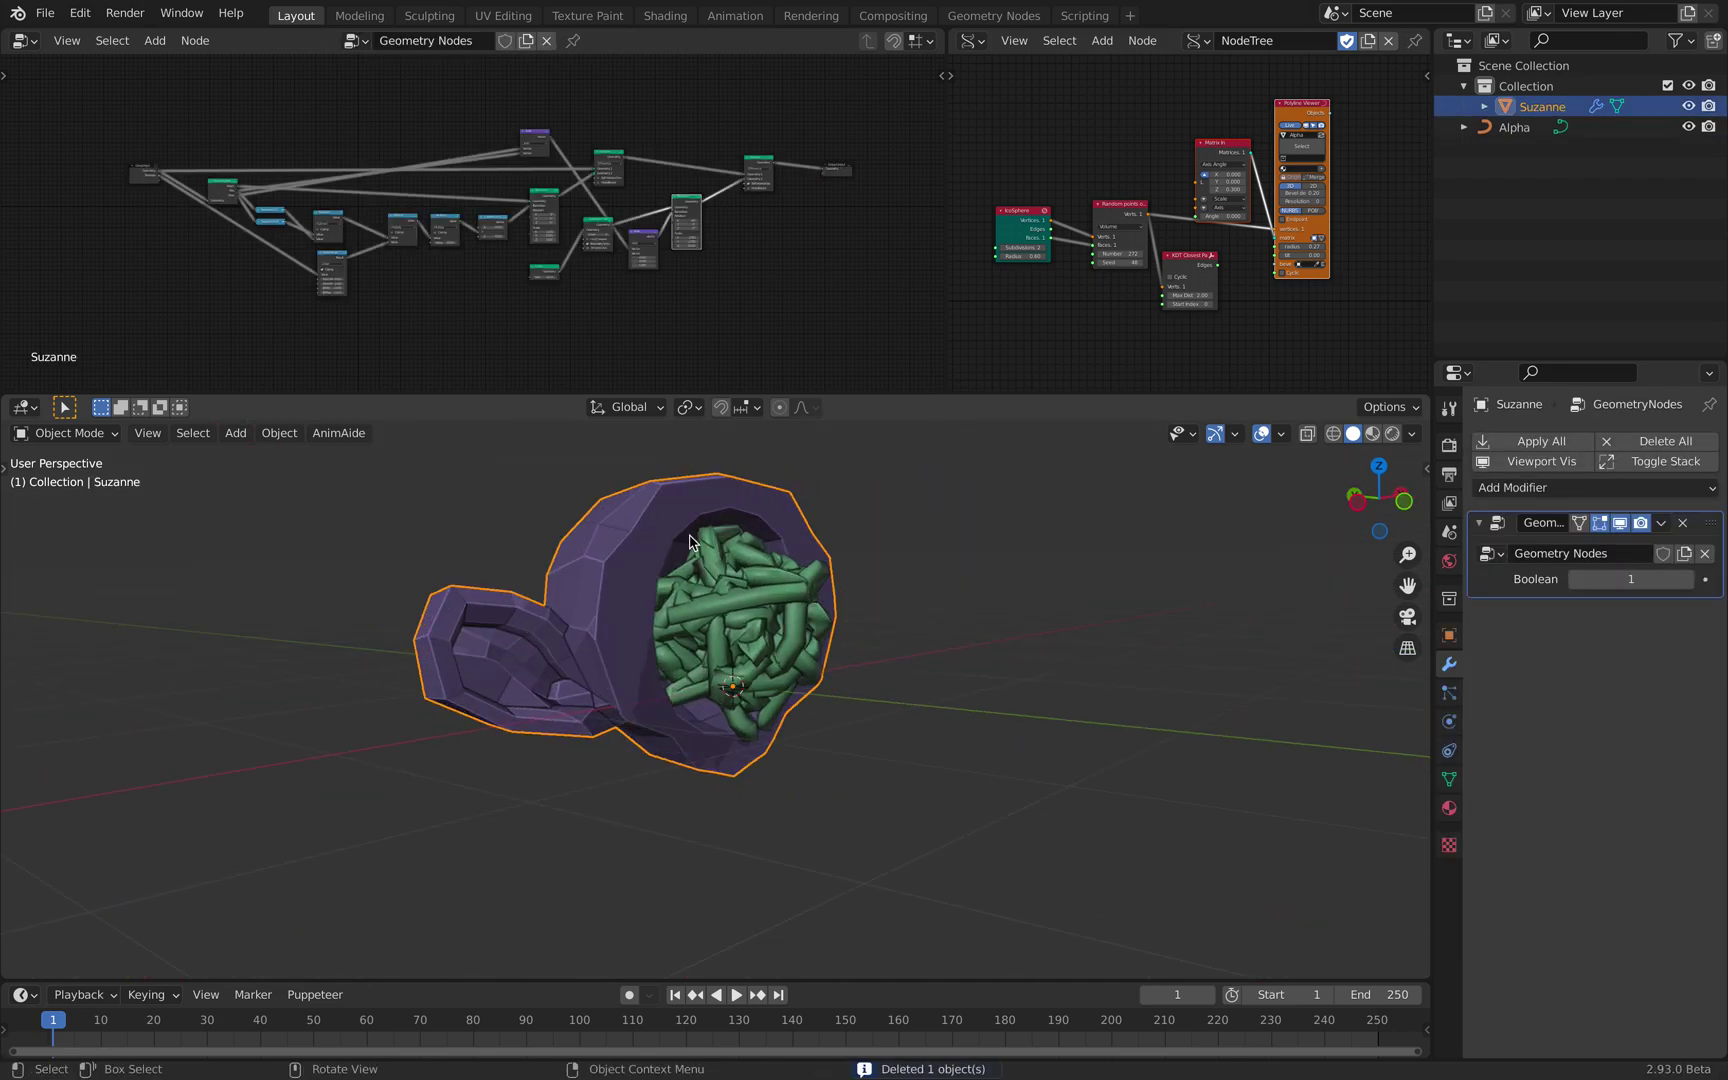
pyautogui.moveTo(841, 612); pyautogui.dragTo(700, 558, button='middle')
pyautogui.scroll(2, 762, 552)
pyautogui.moveTo(687, 692); pyautogui.dragTo(731, 557, button='middle')
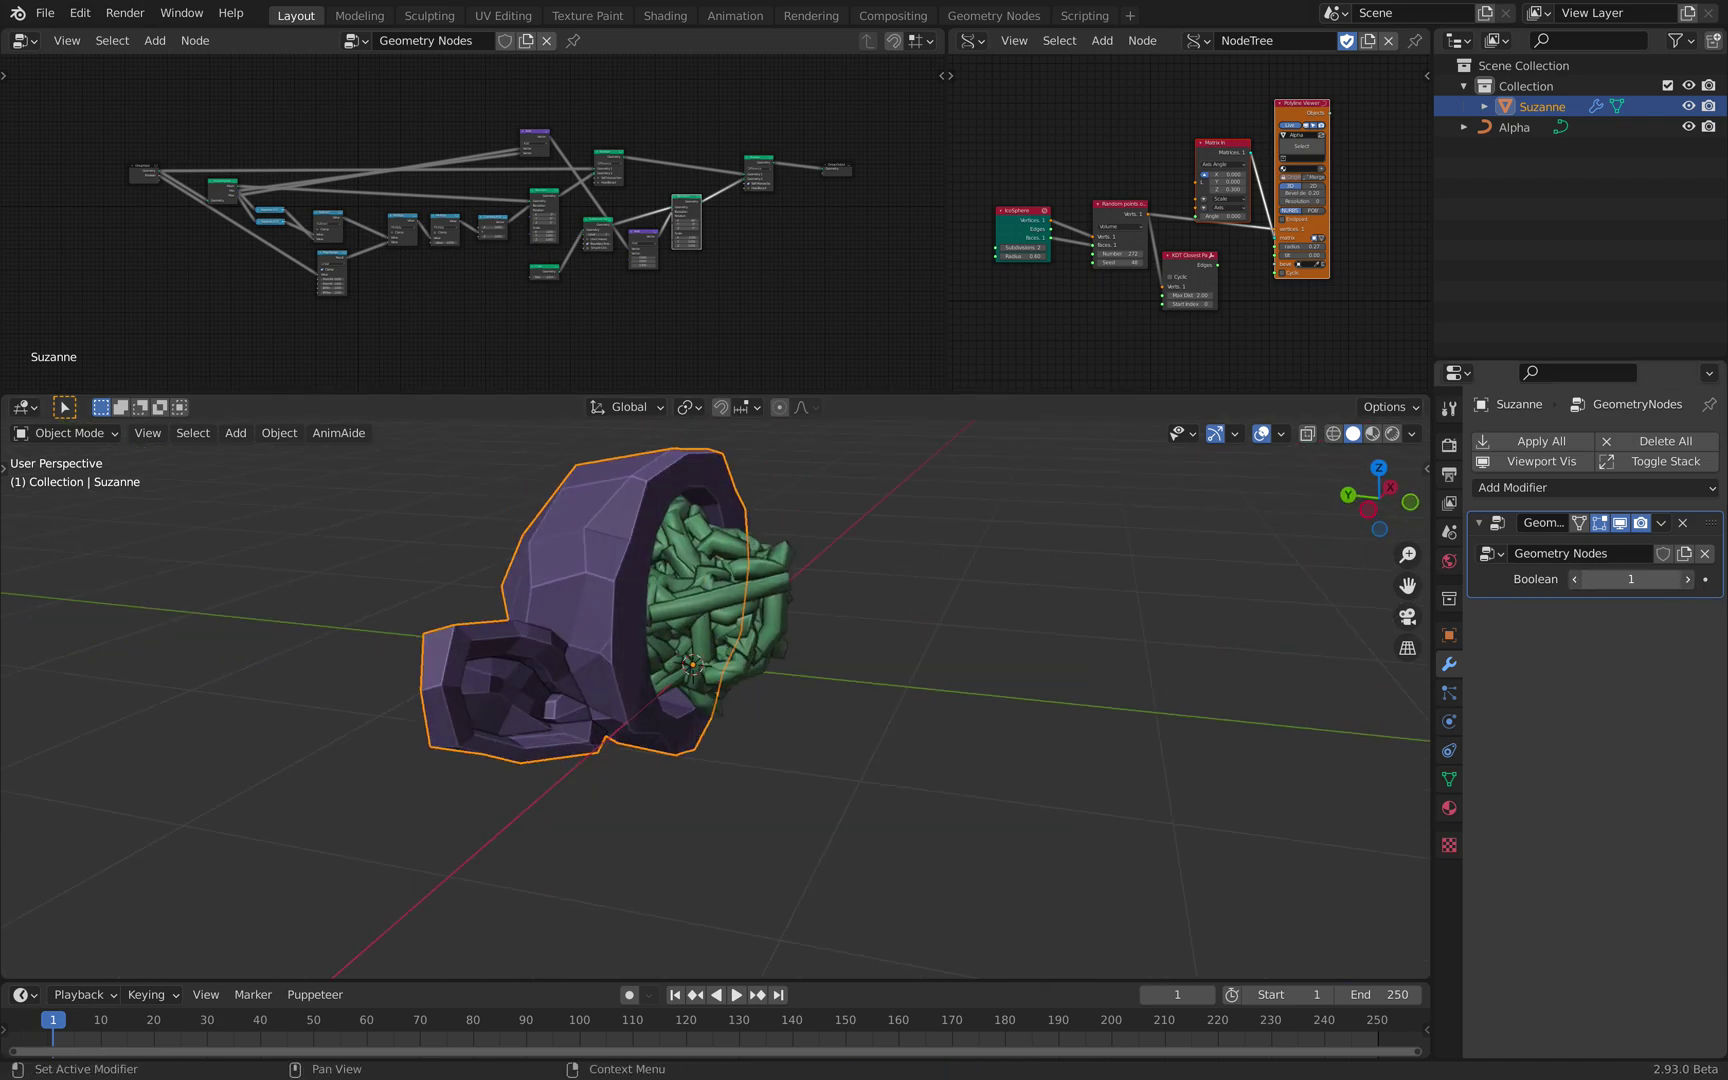
# Step: Toggle the Boolean value of the purple half's geometry nodes modifier between 0 and 1, finishing at 1
pyautogui.moveTo(1630, 579)
pyautogui.mouseDown()
pyautogui.moveTo(1590, 579)
pyautogui.moveTo(1650, 579)
pyautogui.mouseUp()
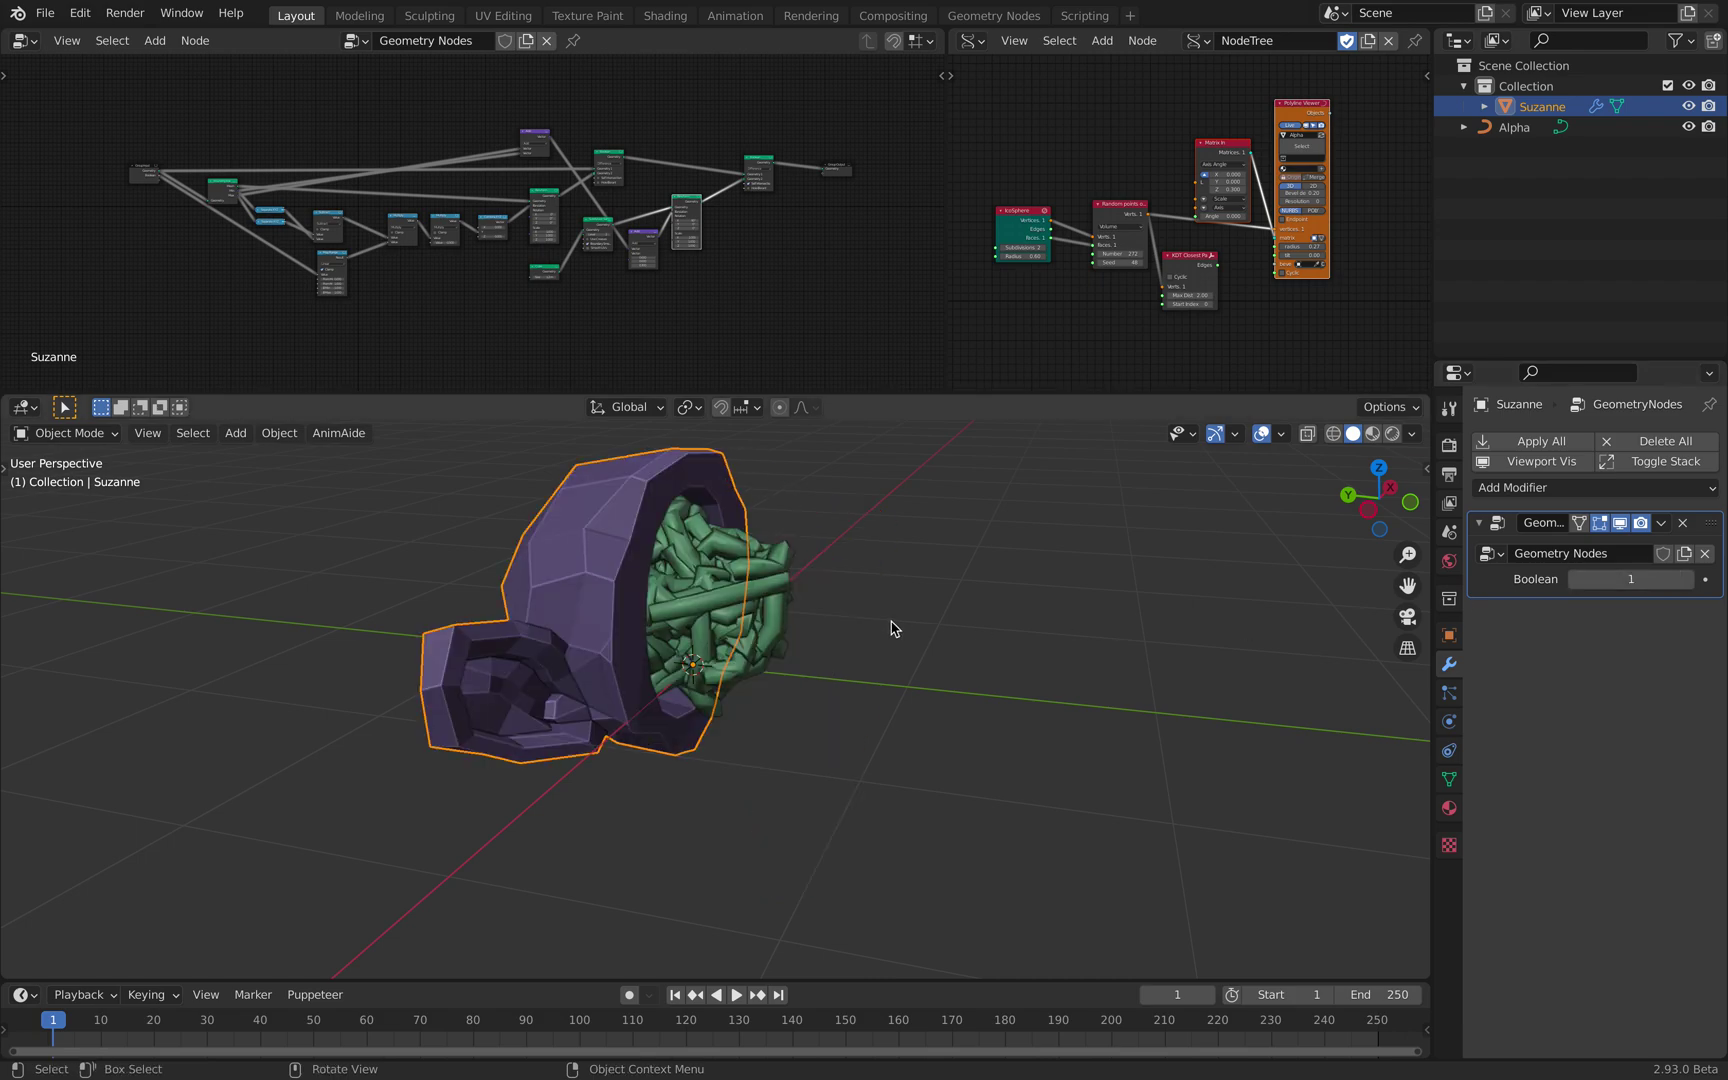
pyautogui.moveTo(893, 628); pyautogui.dragTo(926, 586, button='middle')
pyautogui.click(1575, 579)
pyautogui.click(1687, 579)
pyautogui.click(1575, 579)
pyautogui.moveTo(1630, 579); pyautogui.dragTo(1687, 579)
pyautogui.moveTo(950, 625)
pyautogui.mouseDown(button='middle')
pyautogui.moveTo(1196, 617)
pyautogui.moveTo(930, 625)
pyautogui.mouseUp(button='middle')
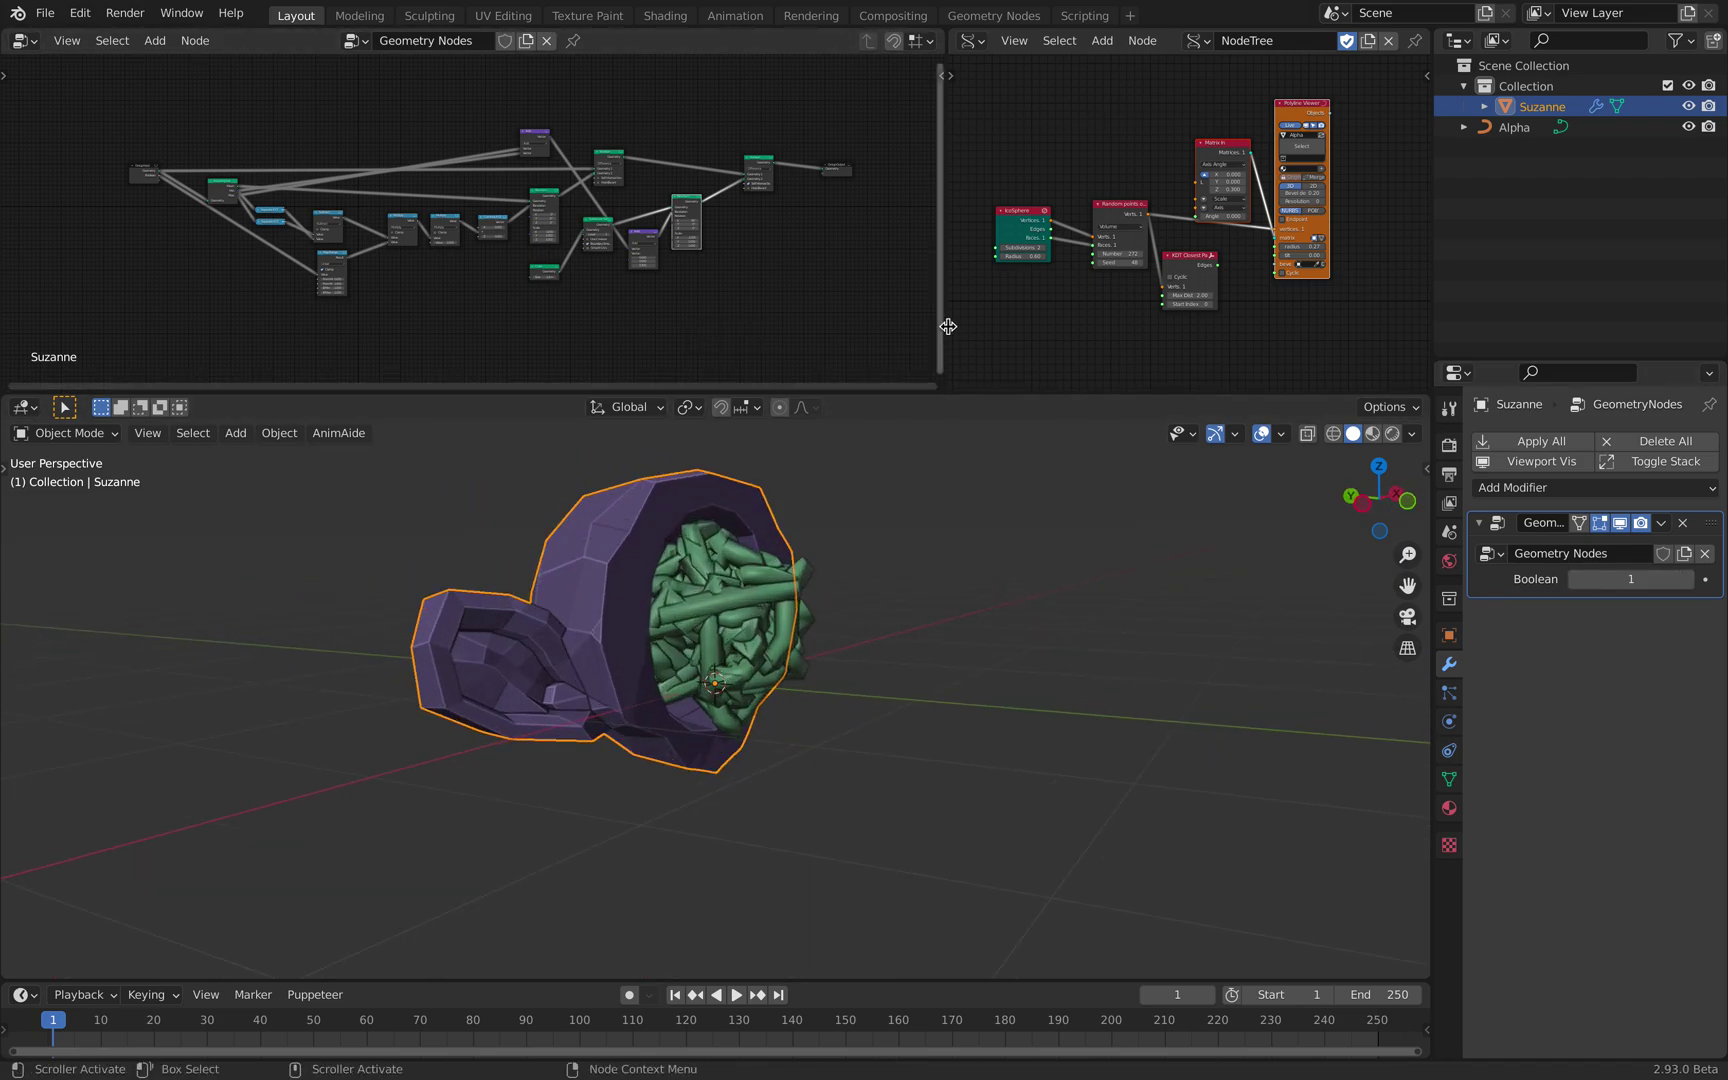
# Step: Enlarge the geometry node editor and frame the purple half's node tree in it
pyautogui.moveTo(946, 360); pyautogui.dragTo(1058, 487)
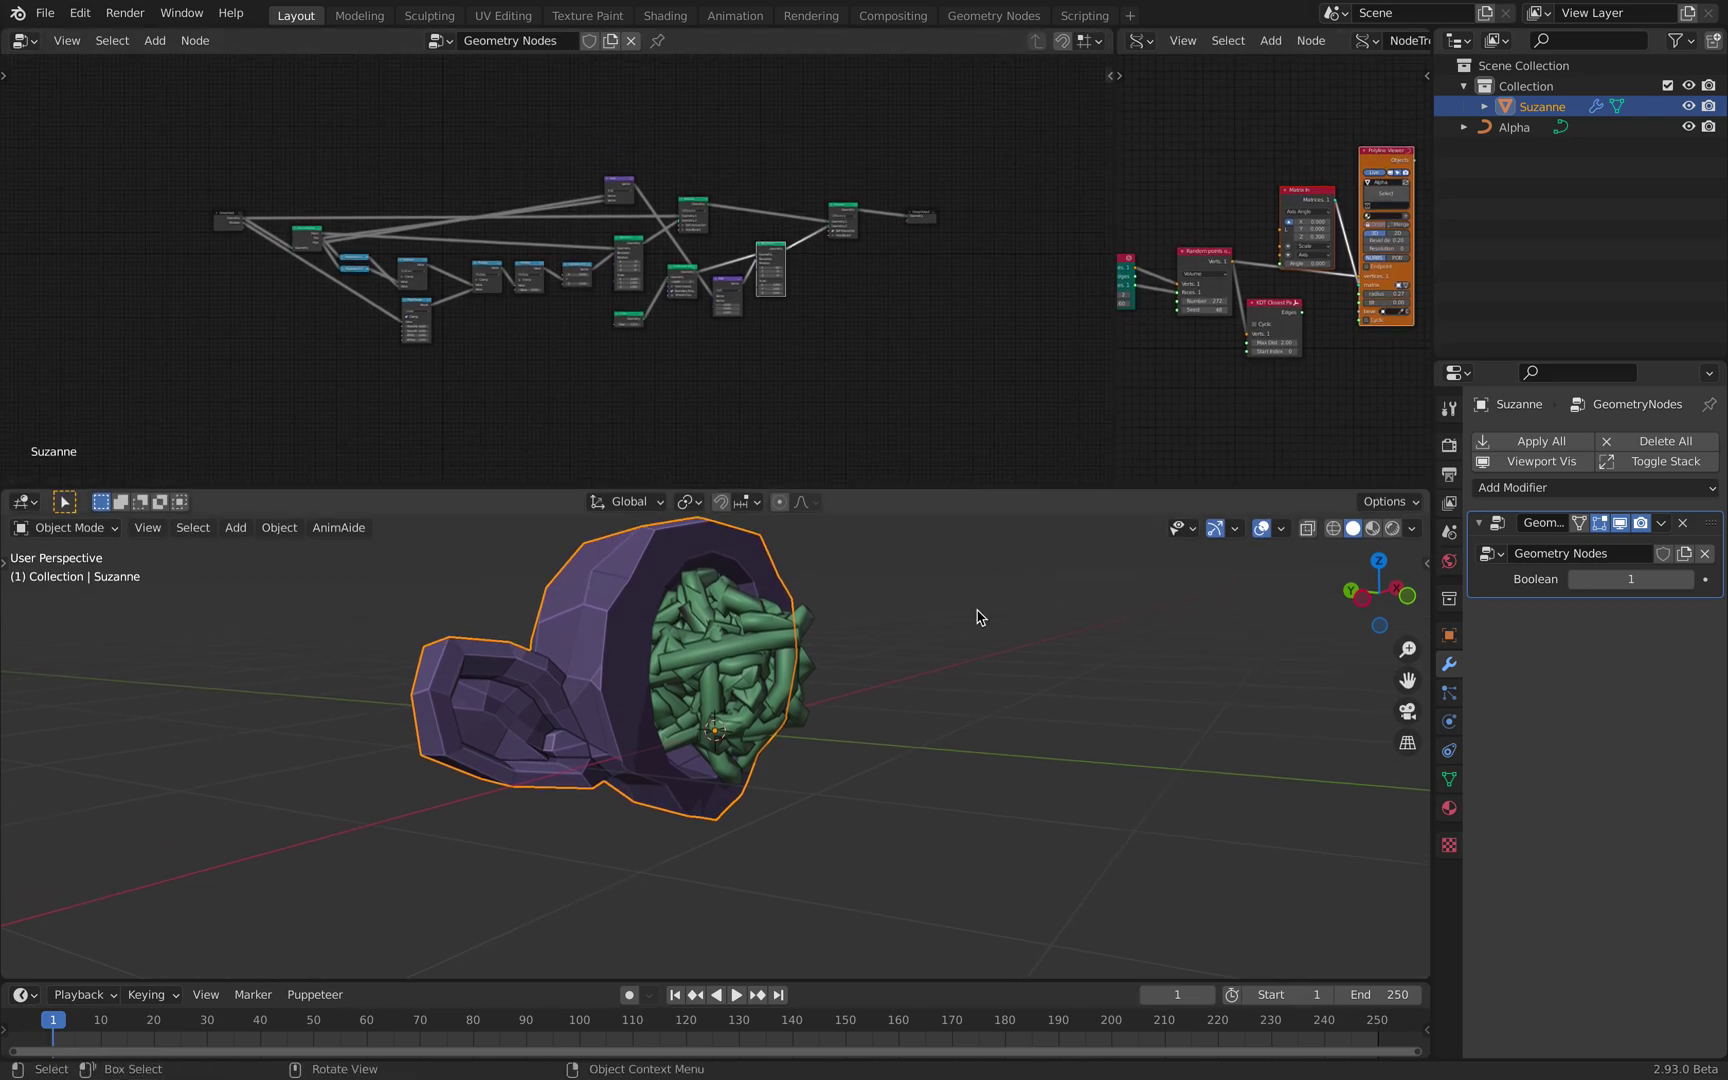
pyautogui.scroll(3, 595, 335)
pyautogui.moveTo(591, 327); pyautogui.dragTo(693, 323, button='middle')
pyautogui.scroll(-4, 864, 625)
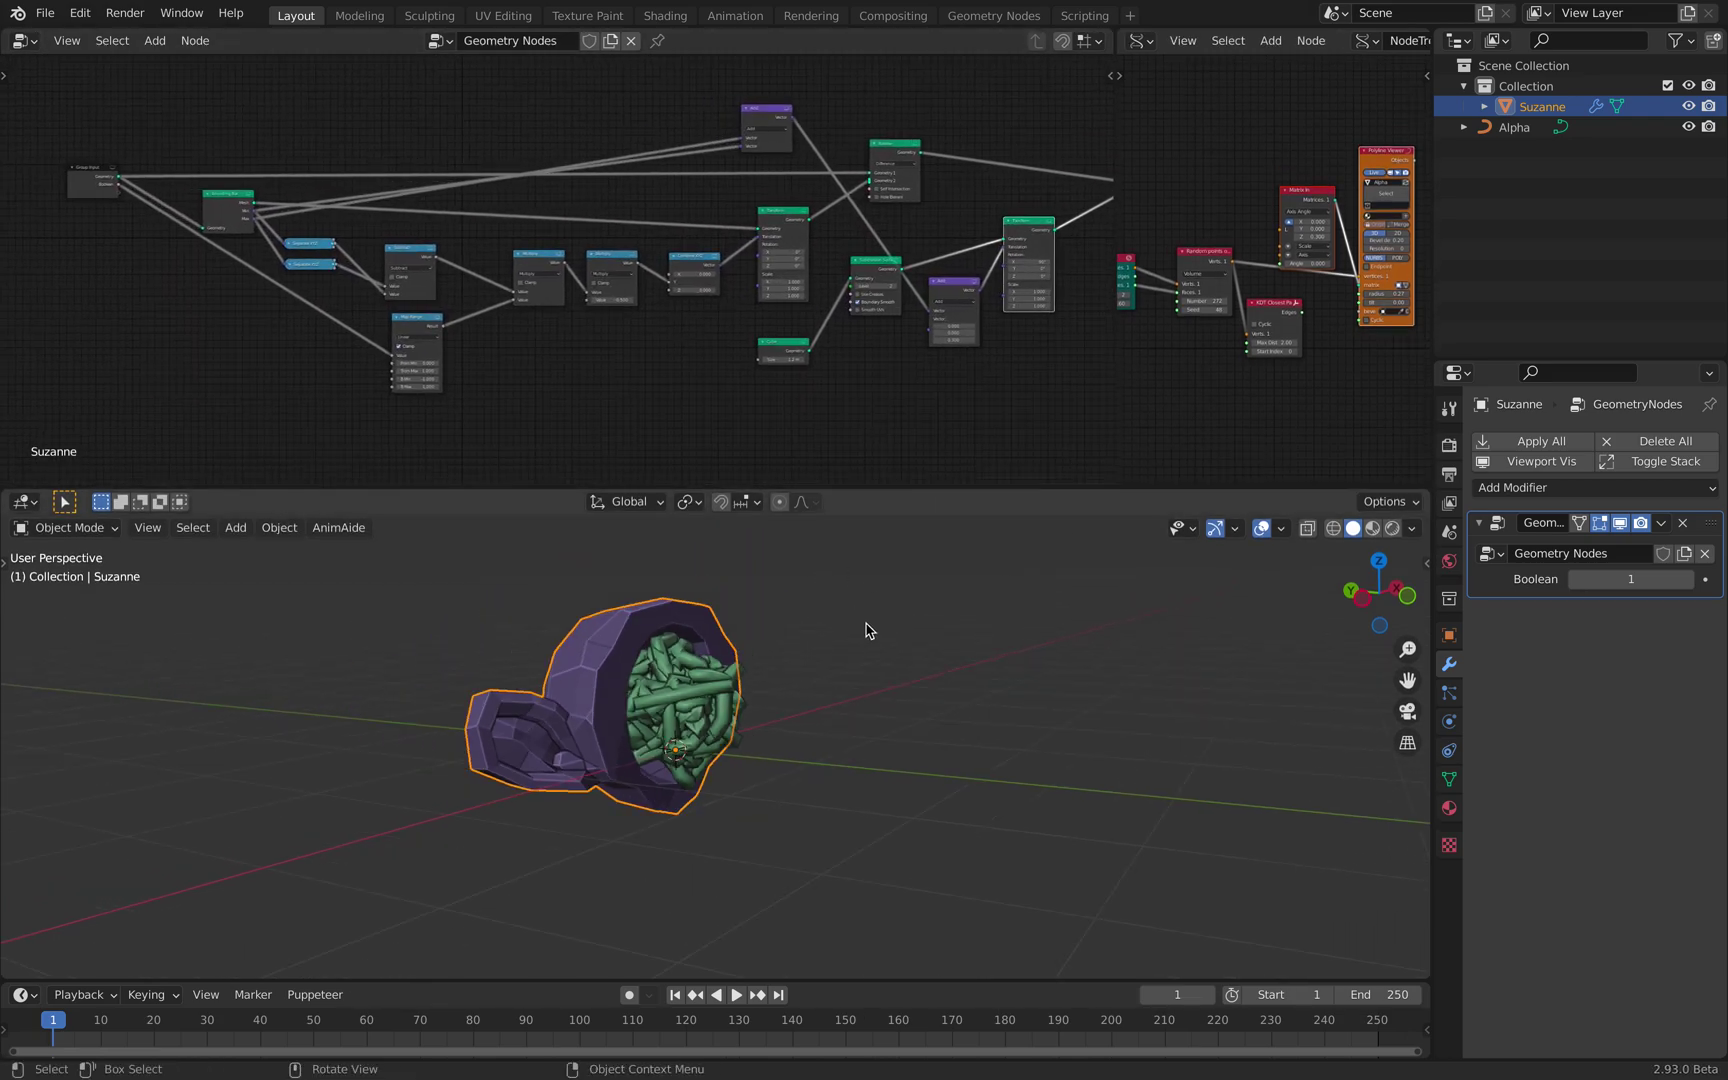
# Step: Add a monkey mesh beside the purple half and rotate it freely
pyautogui.hotkey('shift', 'a')
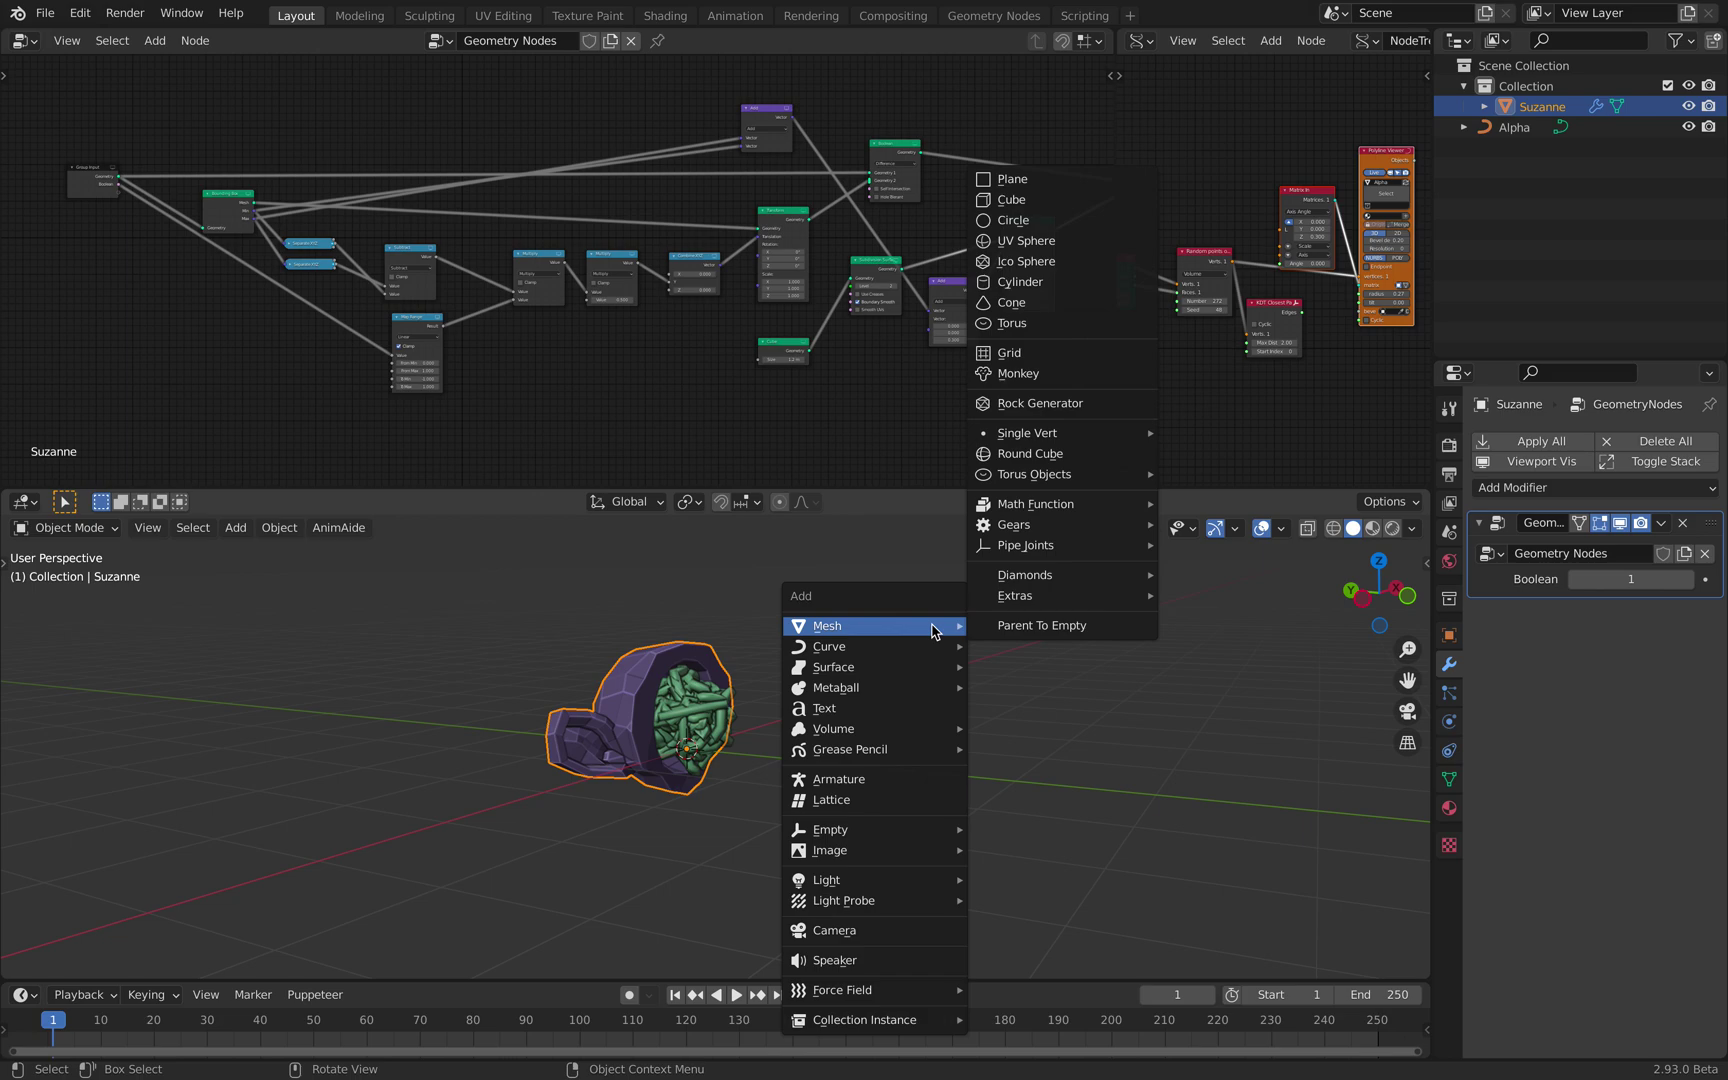
pyautogui.click(1040, 376)
pyautogui.press('g')
pyautogui.click(958, 640)
pyautogui.press('r')
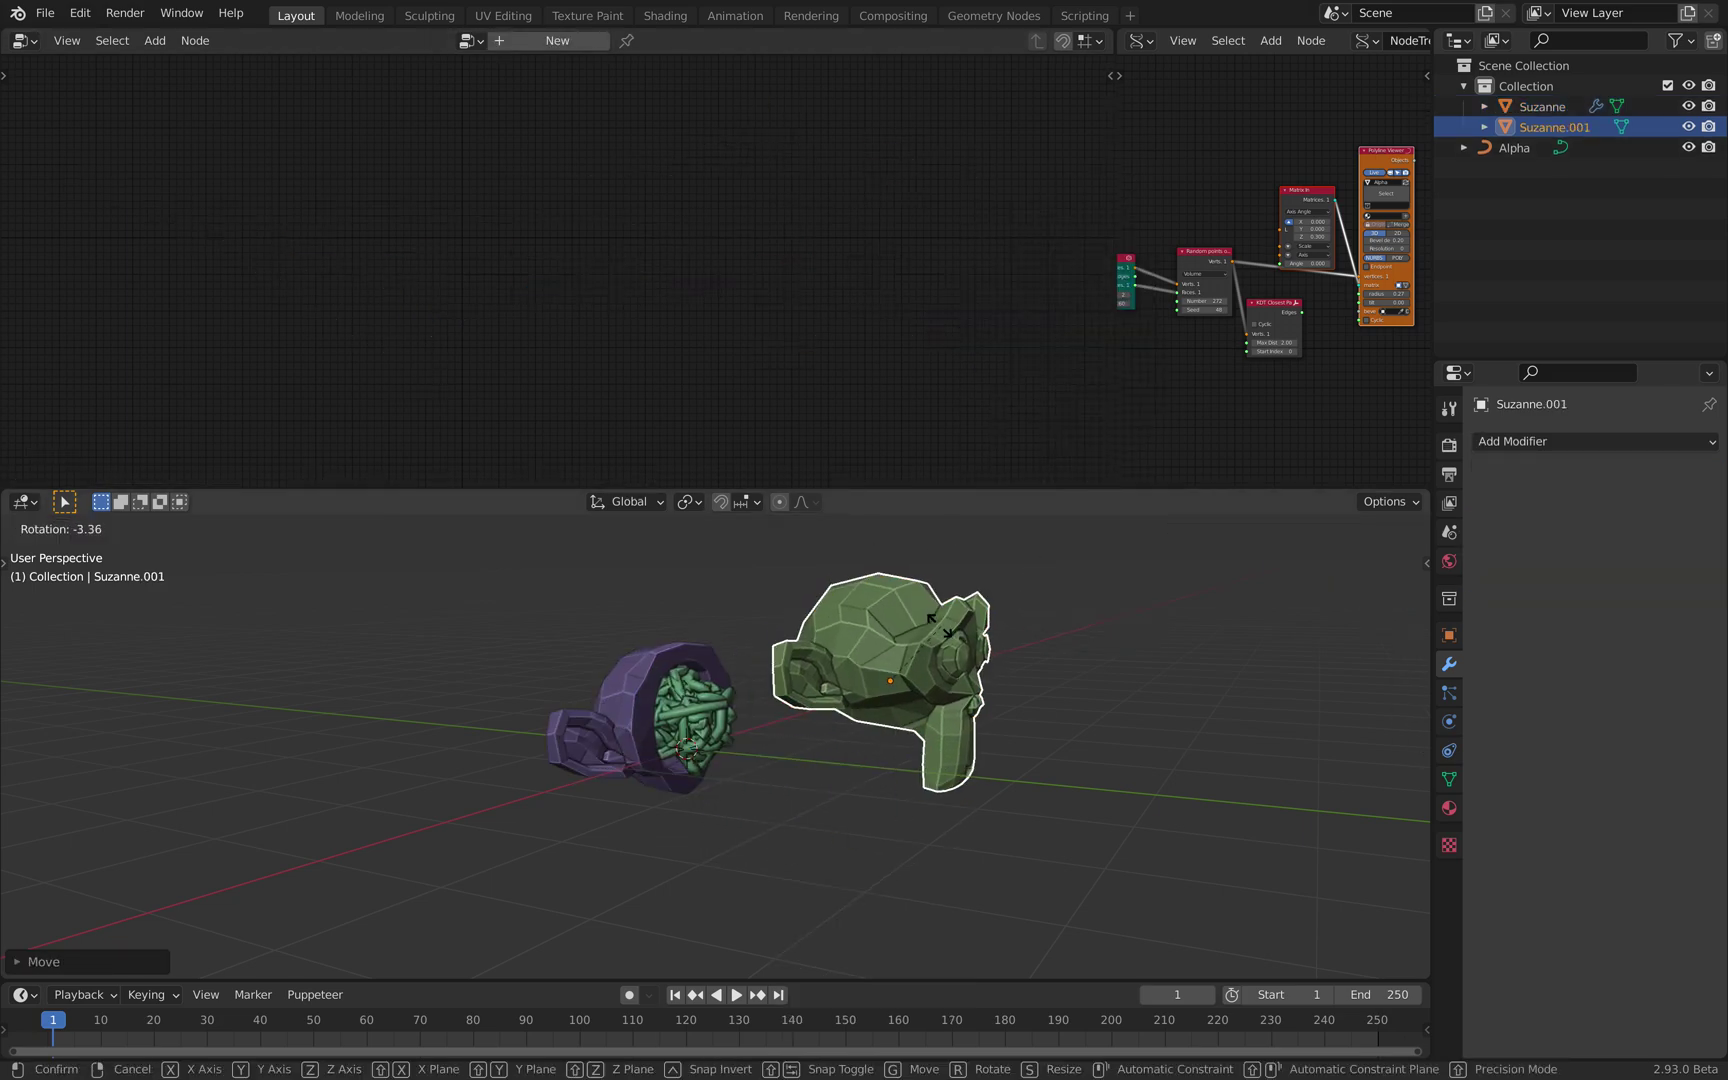
pyautogui.press('r')
pyautogui.click(967, 635)
pyautogui.keyDown('shift'); pyautogui.moveTo(967, 635); pyautogui.dragTo(923, 666, button='middle'); pyautogui.keyUp('shift')
# Step: Stretch the new monkey along the Z axis and move it farther from the purple half
pyautogui.press('s')
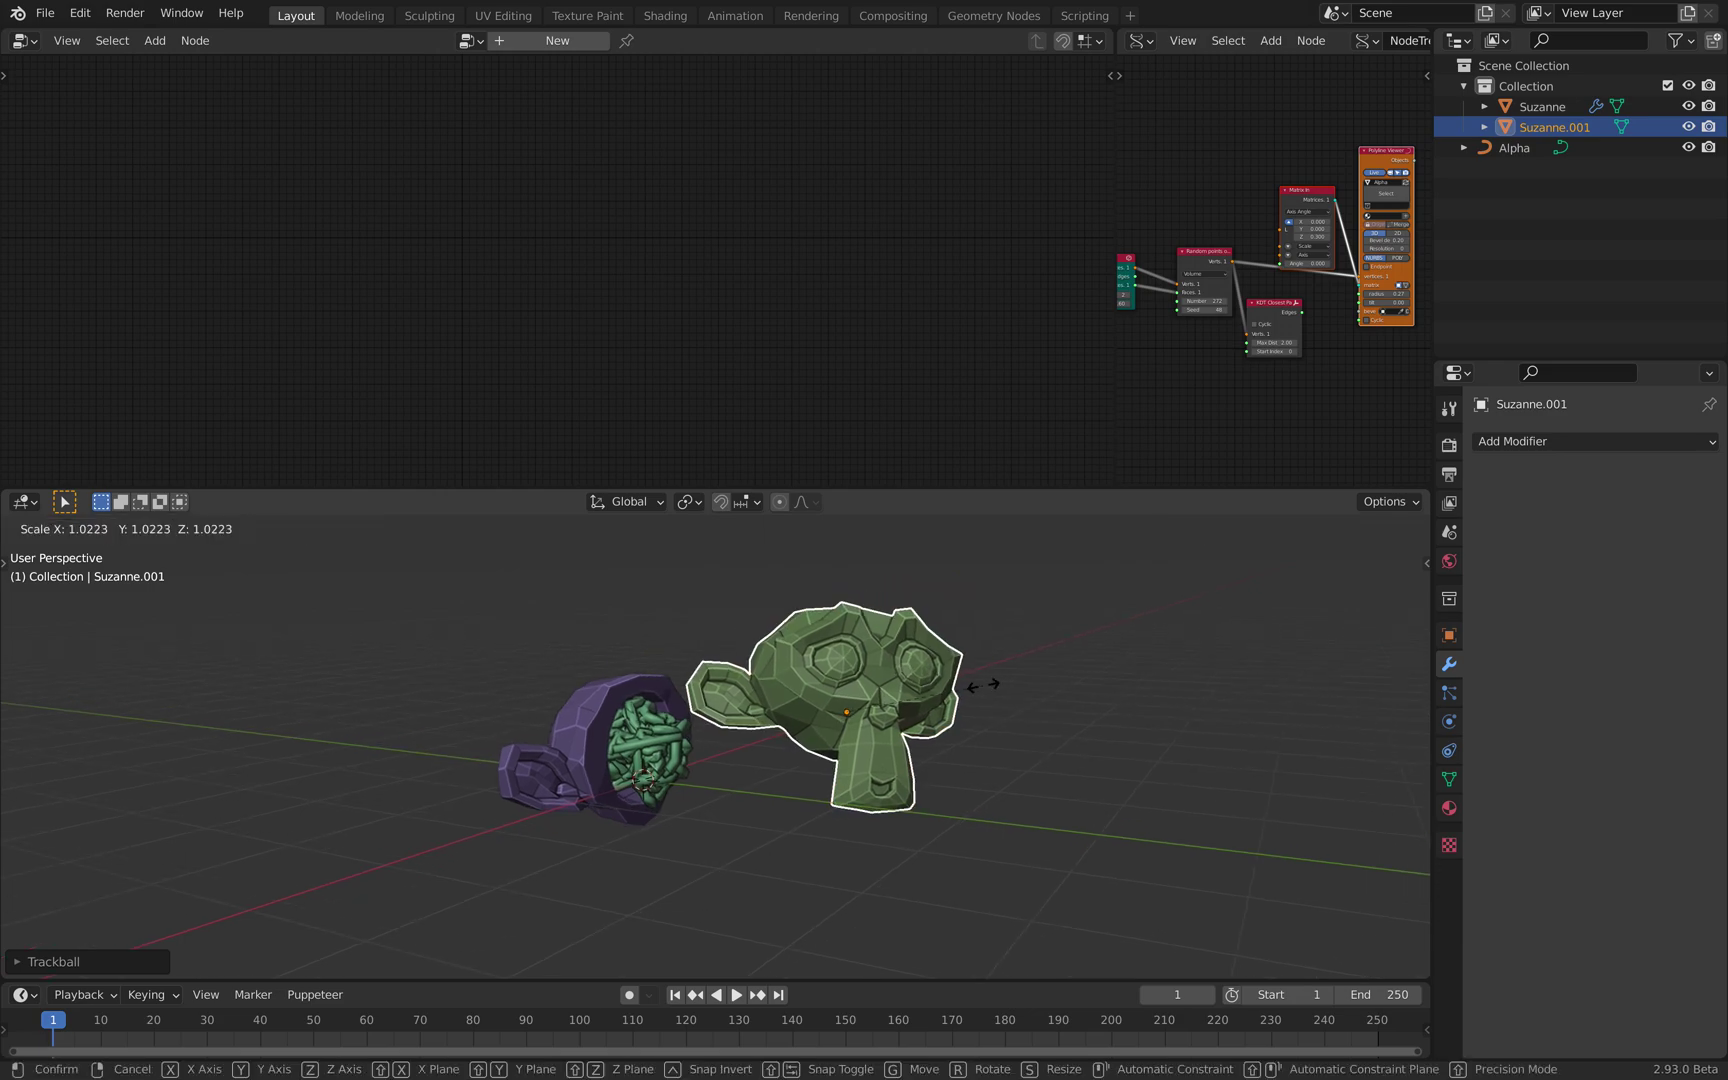
pyautogui.press('z')
pyautogui.press('g')
pyautogui.click(1157, 720)
# Step: Tilt the stretched monkey with two free trackball rotations
pyautogui.press('r')
pyautogui.press('r')
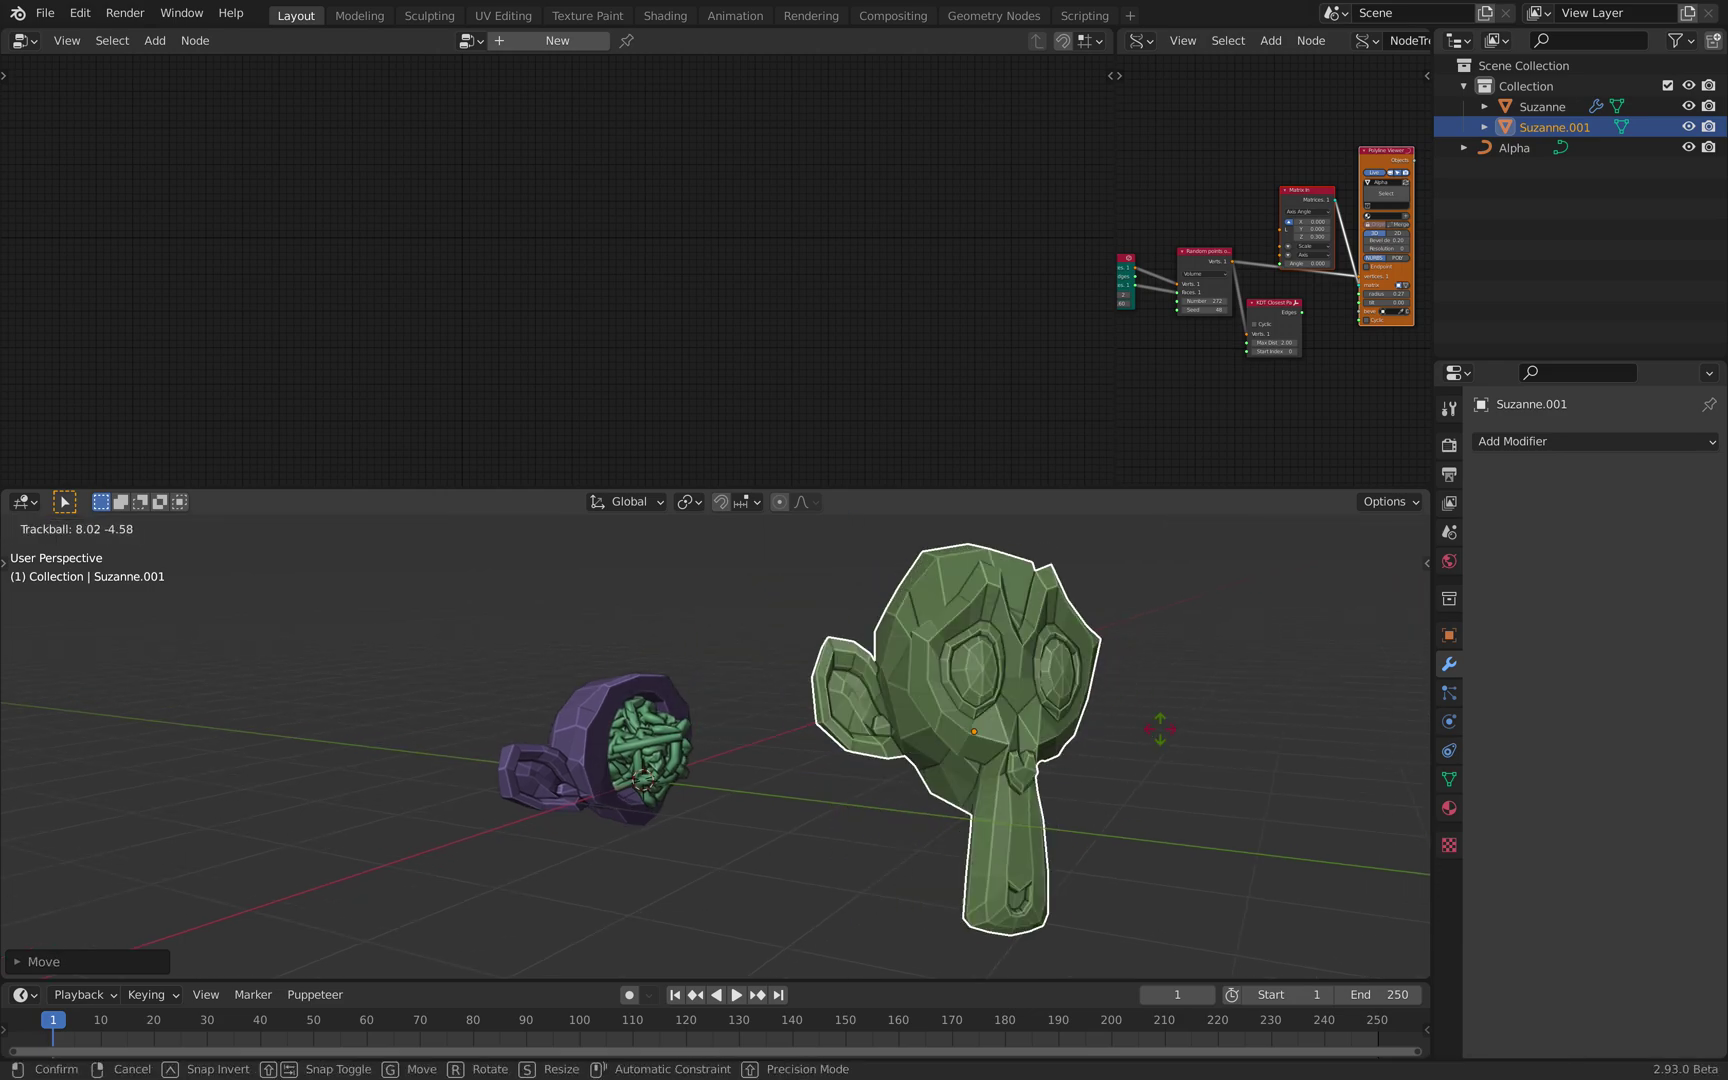
pyautogui.click(1123, 668)
pyautogui.press('r')
pyautogui.press('r')
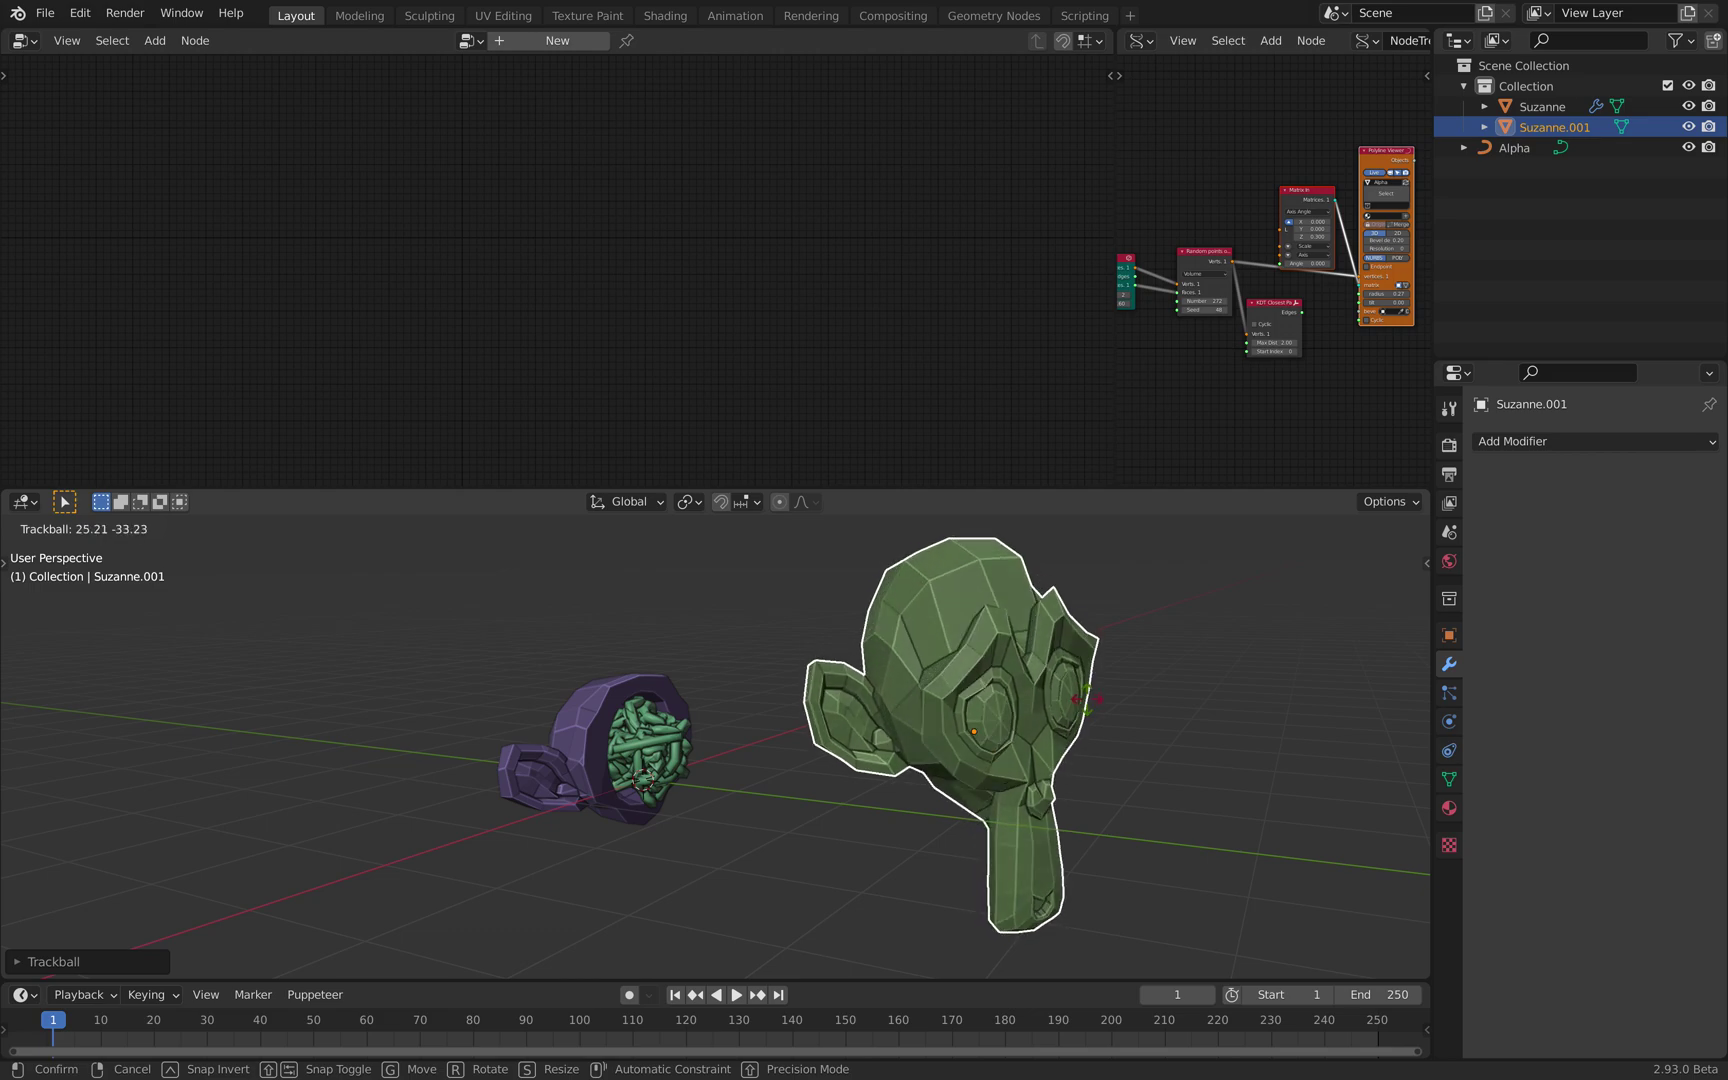
pyautogui.click(1095, 675)
# Step: Create a geometry node tree for the stretched monkey and insert a Bounding Box node between Group Input and Group Output
pyautogui.click(569, 49)
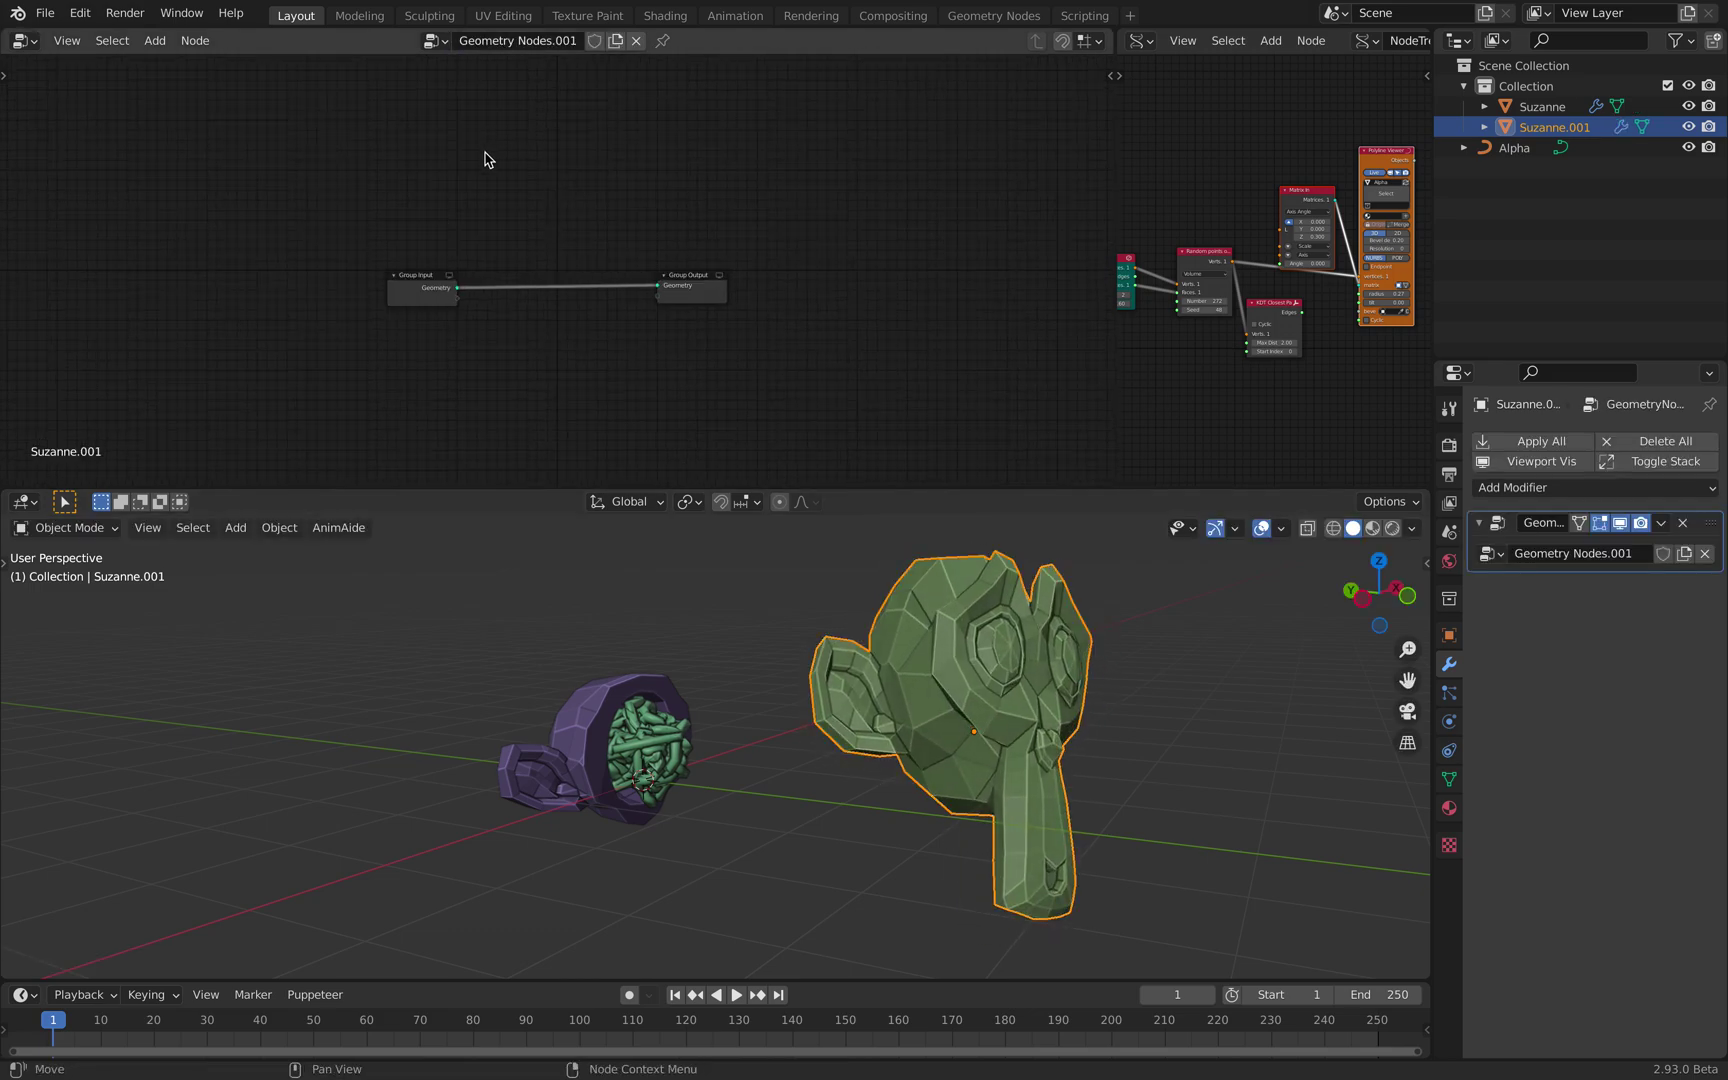
pyautogui.hotkey('shift', 'a')
pyautogui.click(445, 100)
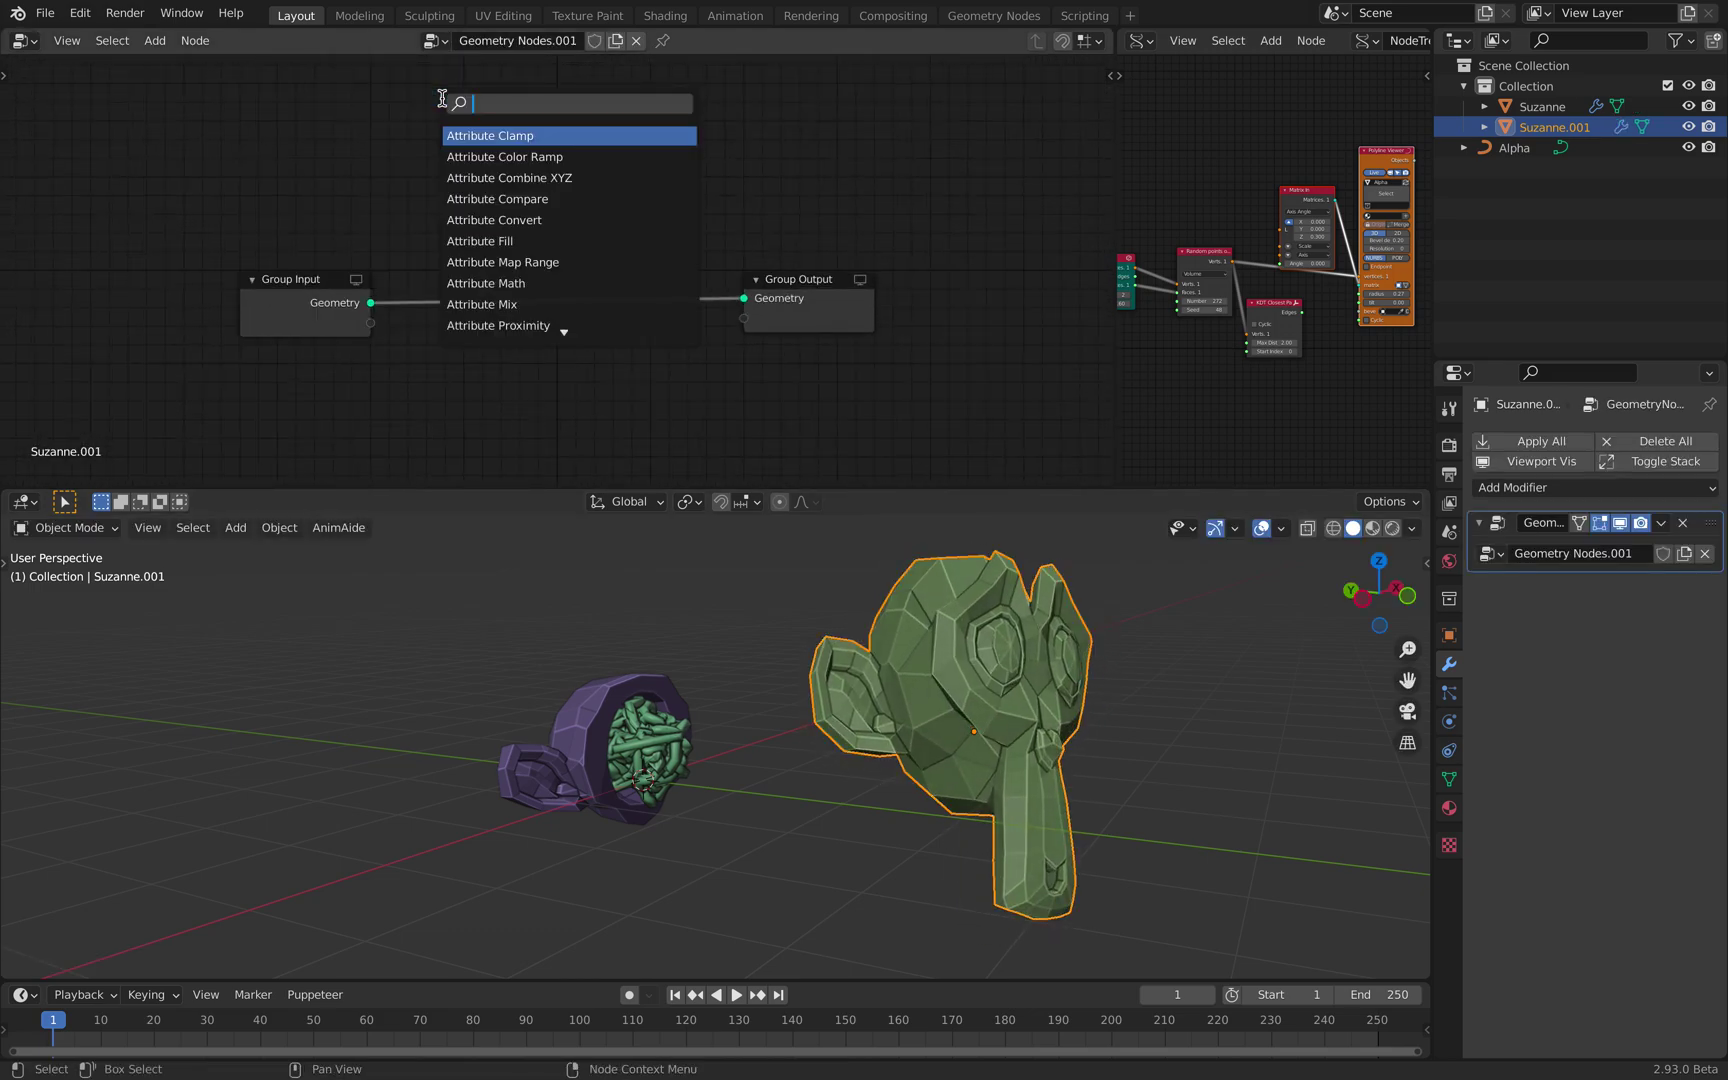
pyautogui.write('bound')
pyautogui.press('Return')
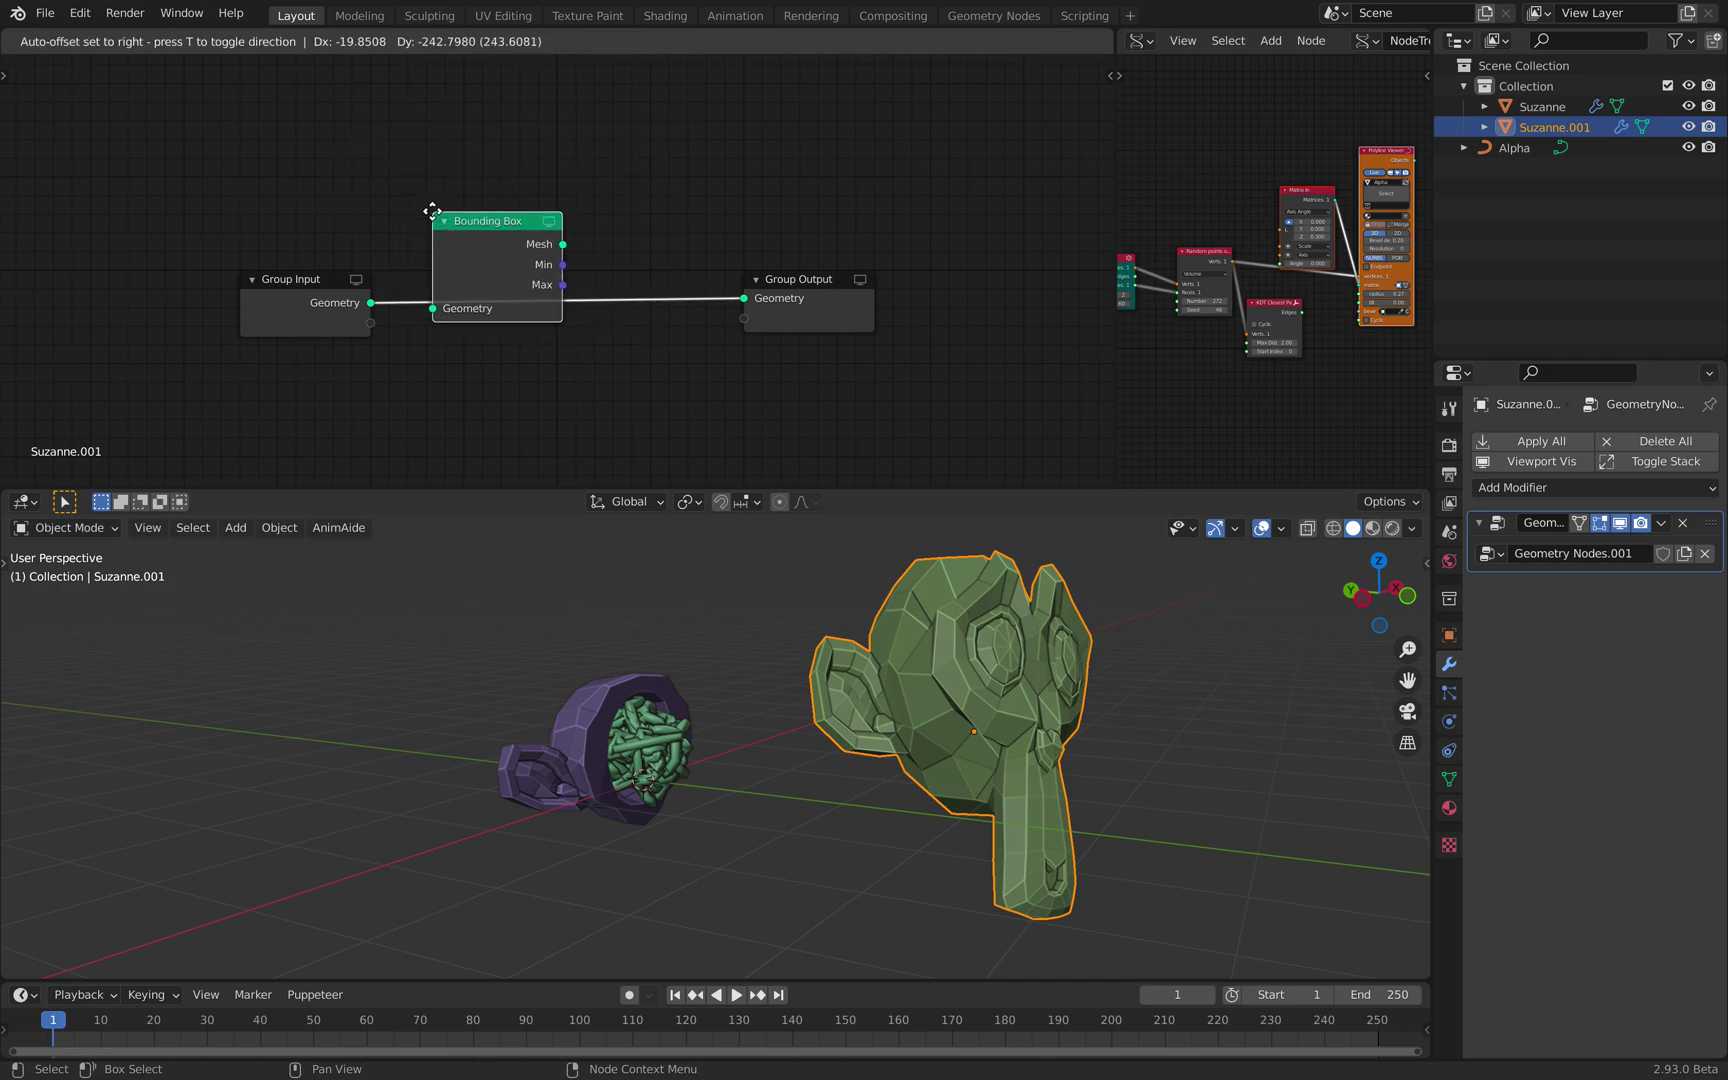
pyautogui.click(447, 217)
pyautogui.moveTo(959, 650); pyautogui.dragTo(904, 681, button='middle')
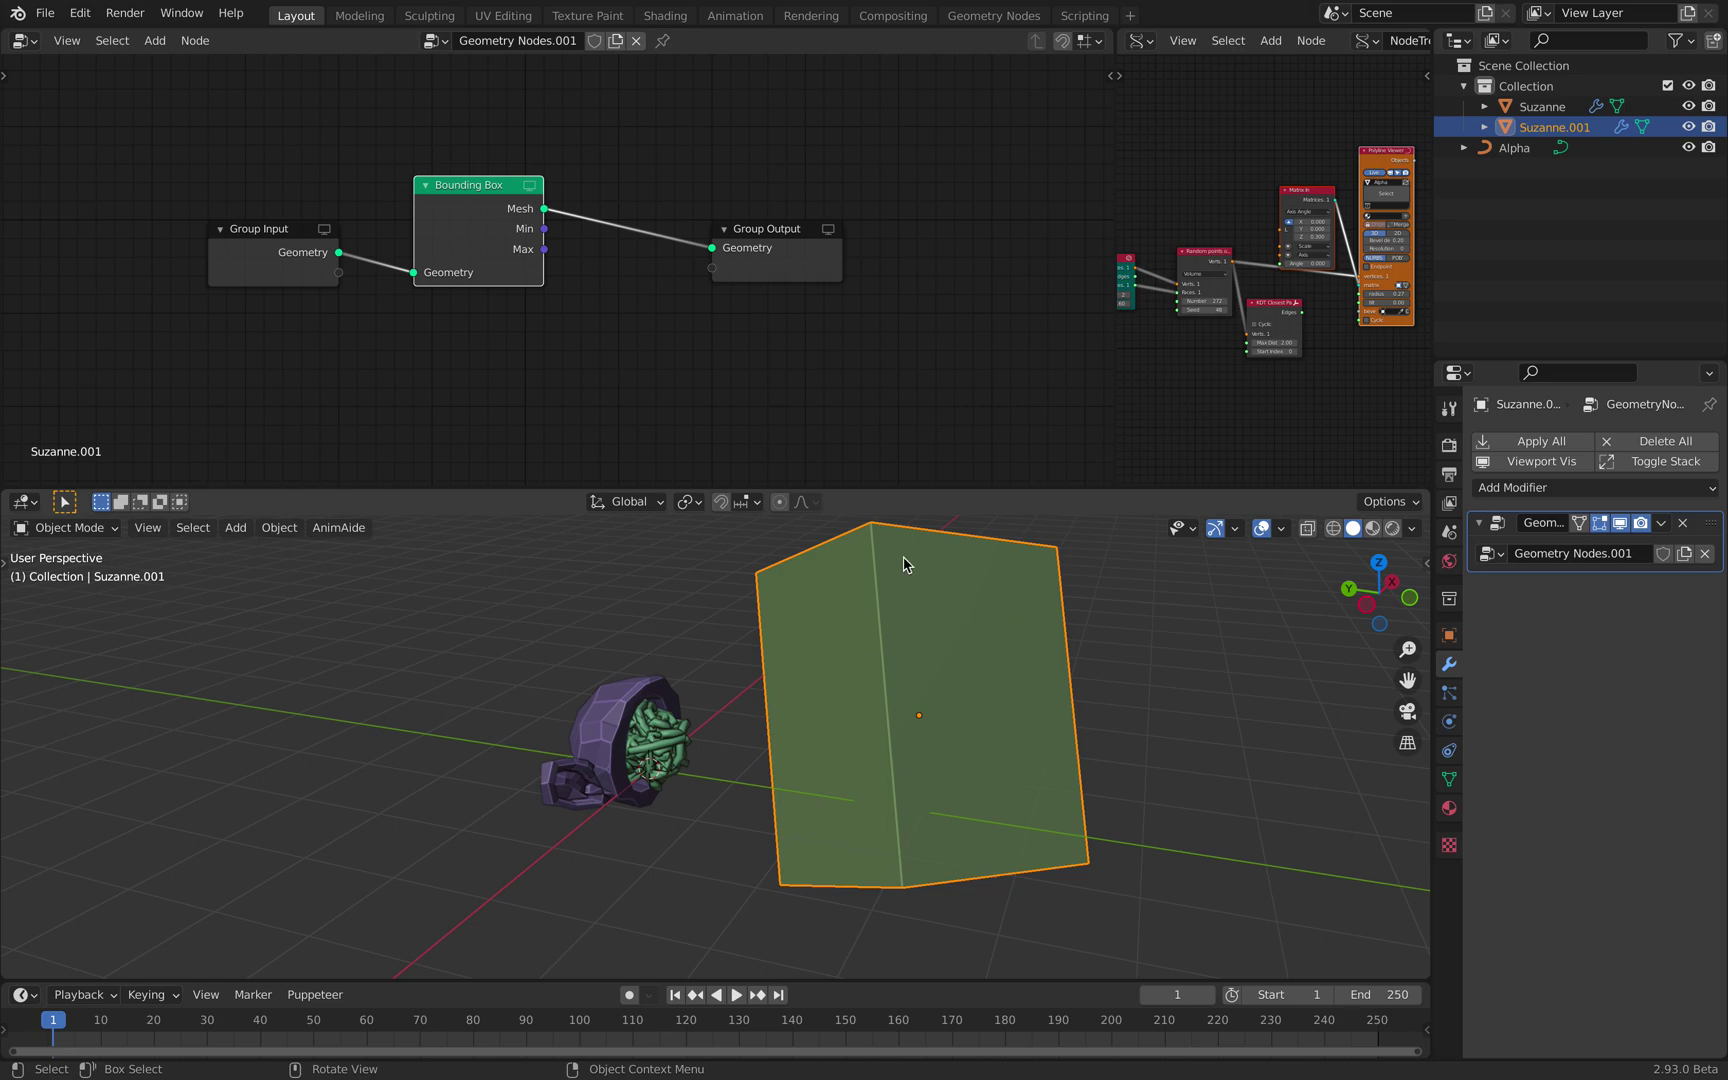
pyautogui.moveTo(901, 656); pyautogui.dragTo(905, 690, button='middle')
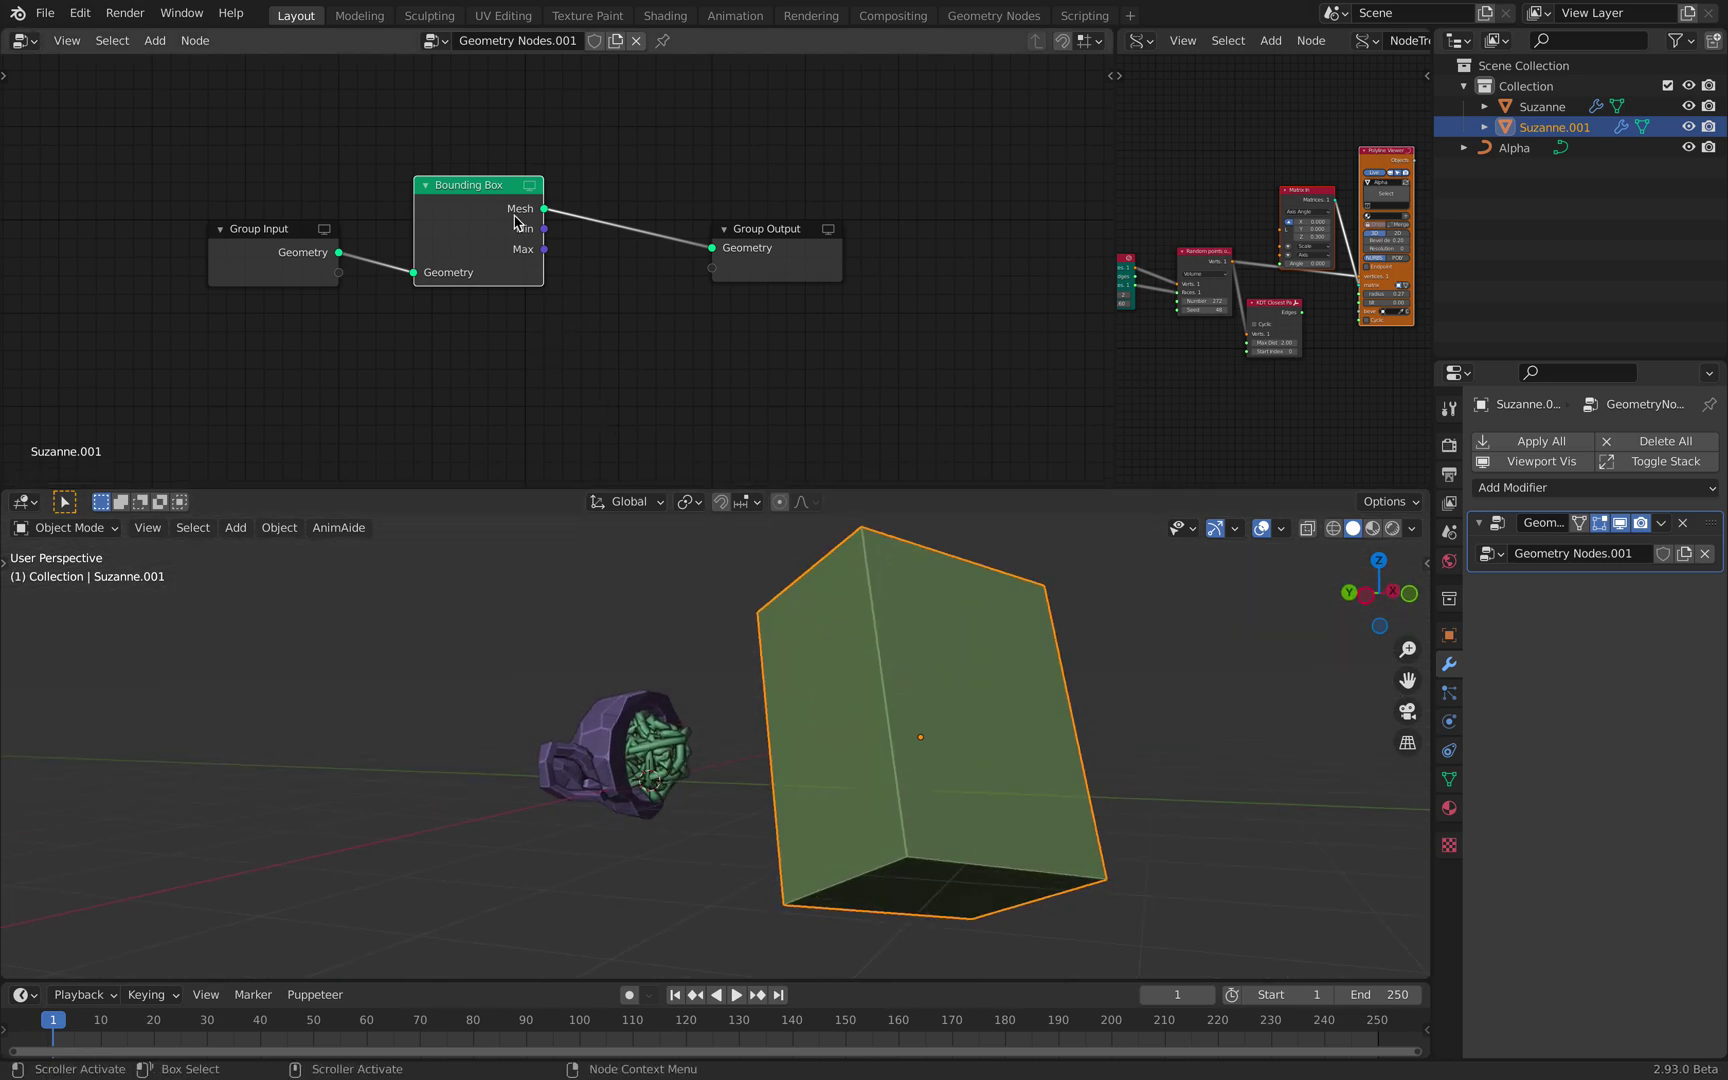
# Step: Insert a Transform node between the Bounding Box and Group Output nodes
pyautogui.hotkey('shift', 'a')
pyautogui.write('st')
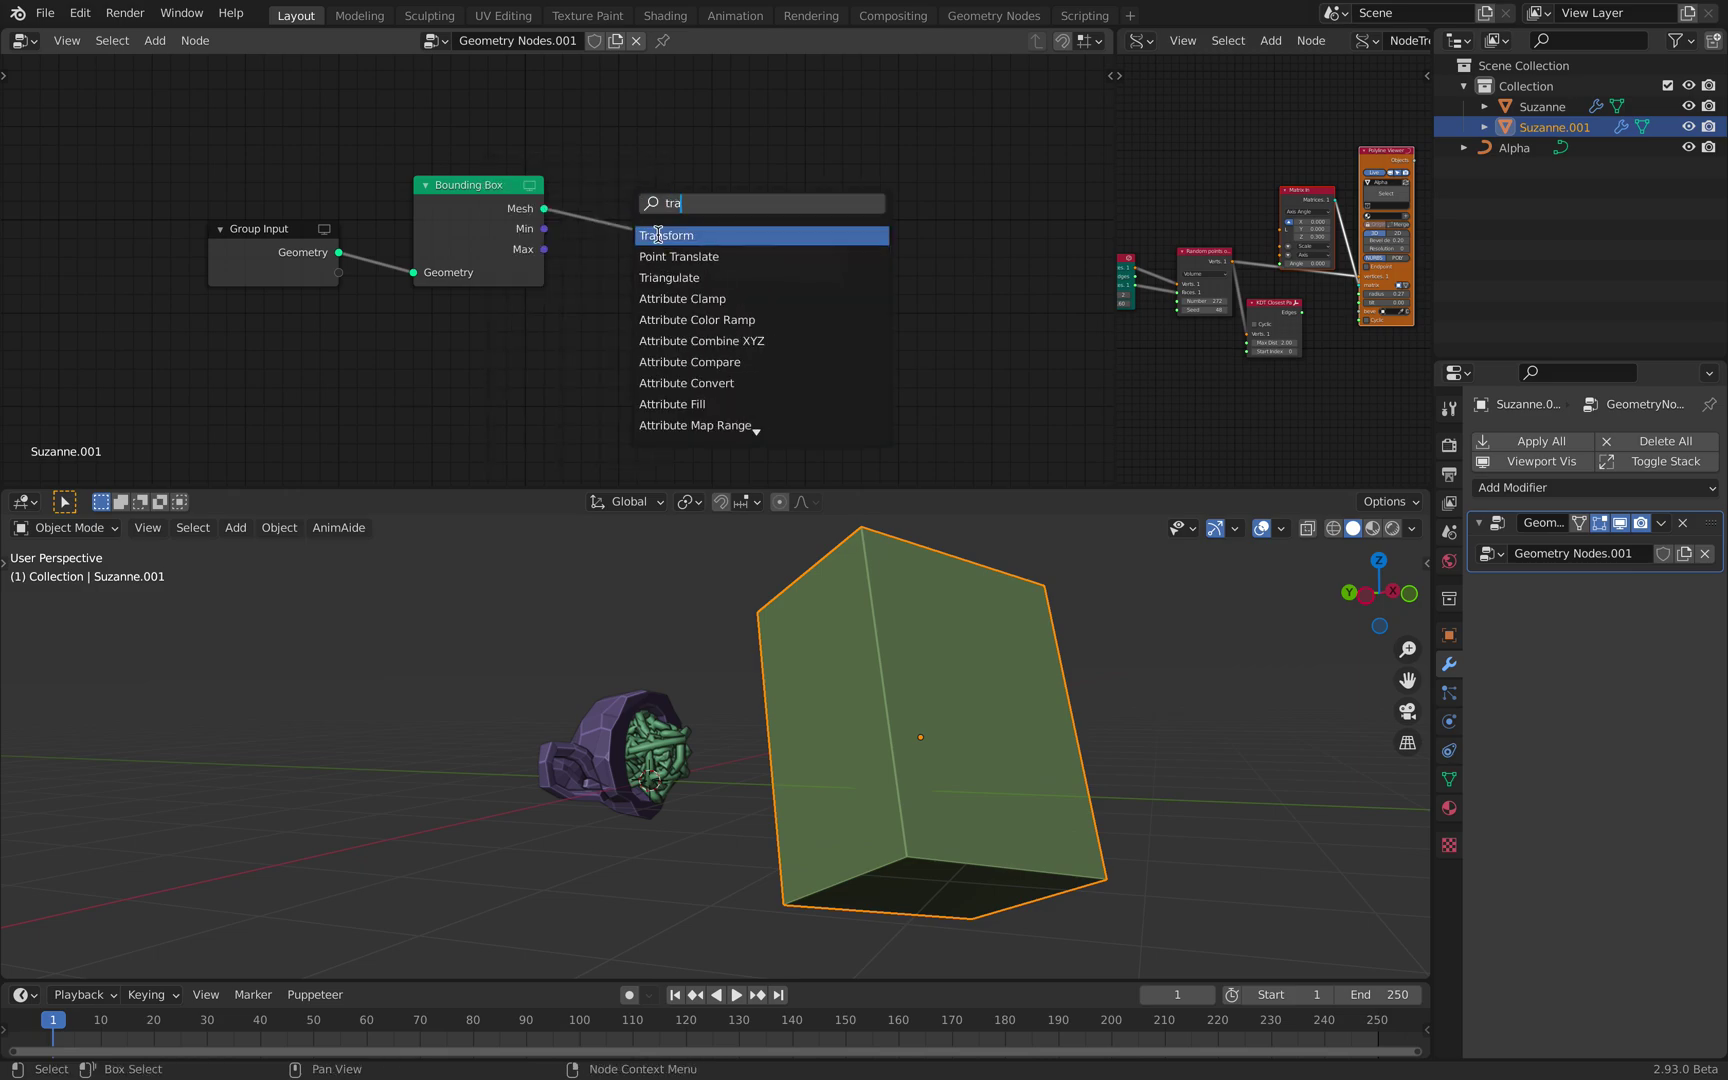
pyautogui.click(658, 234)
pyautogui.click(706, 399)
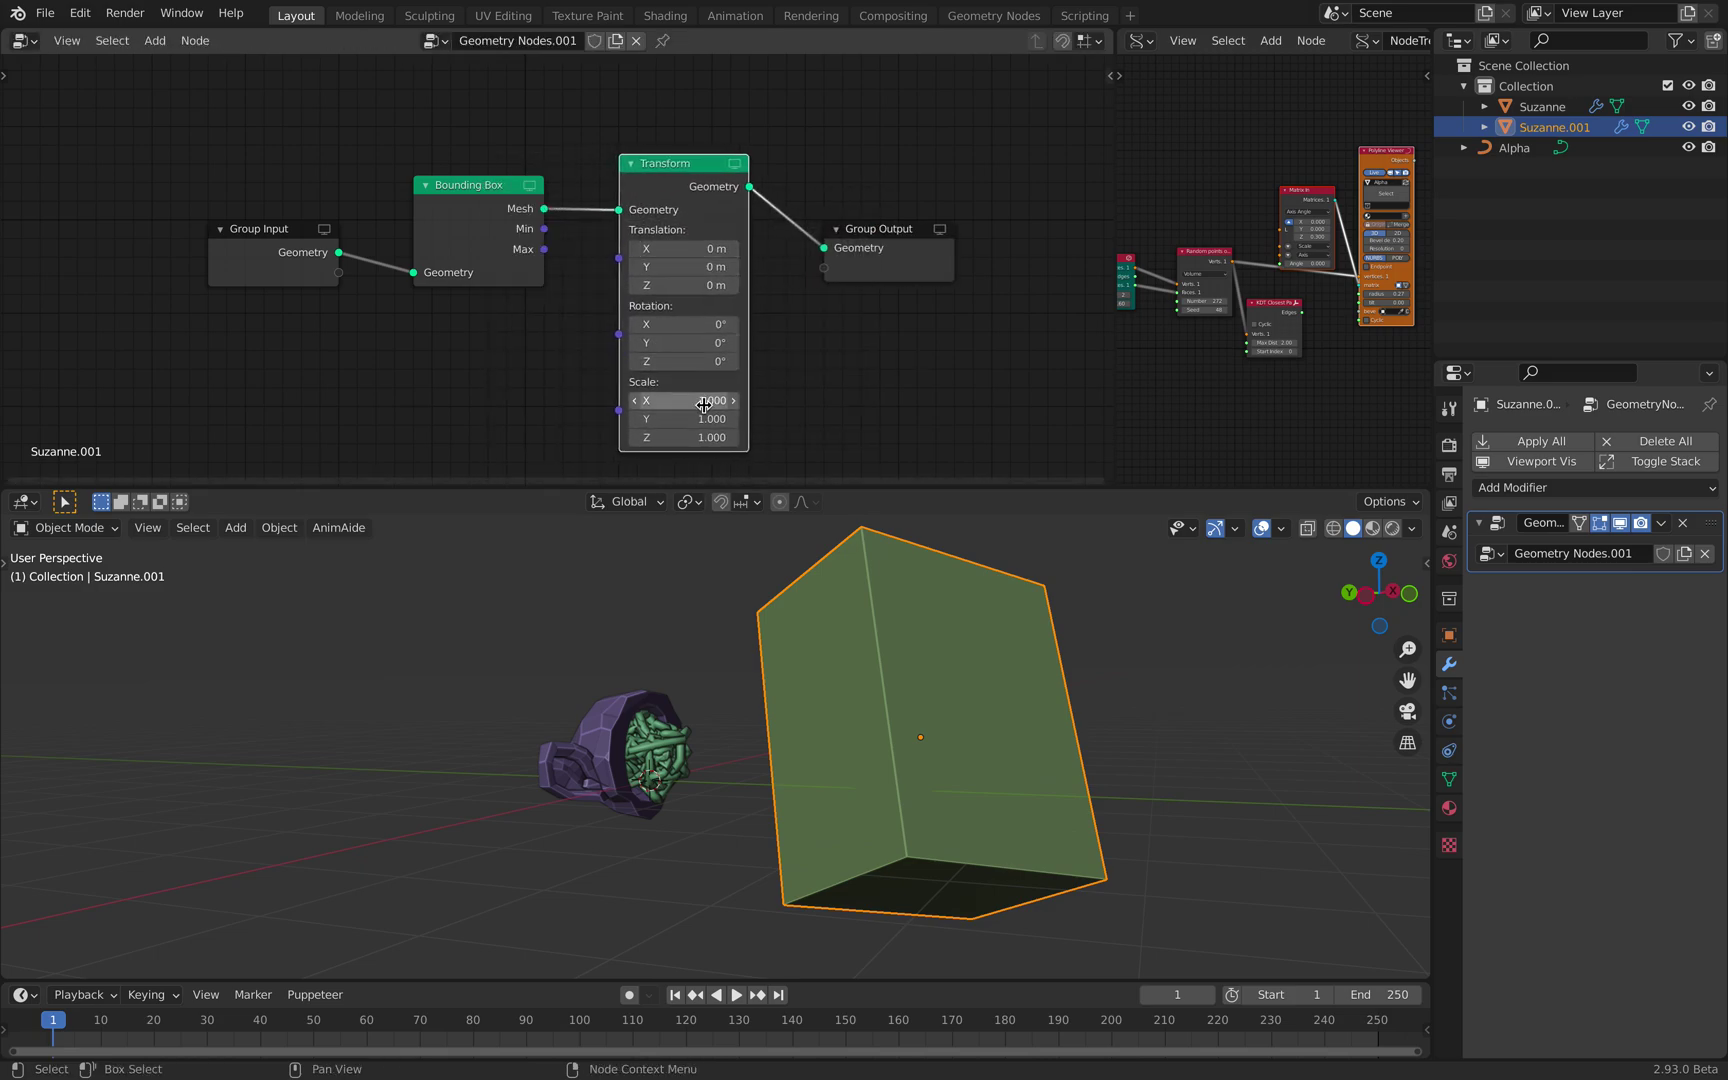
# Step: Set the Transform node's Z scale to 0.580 and its Z translation to -0.34 m
pyautogui.moveTo(704, 437); pyautogui.dragTo(650, 437)
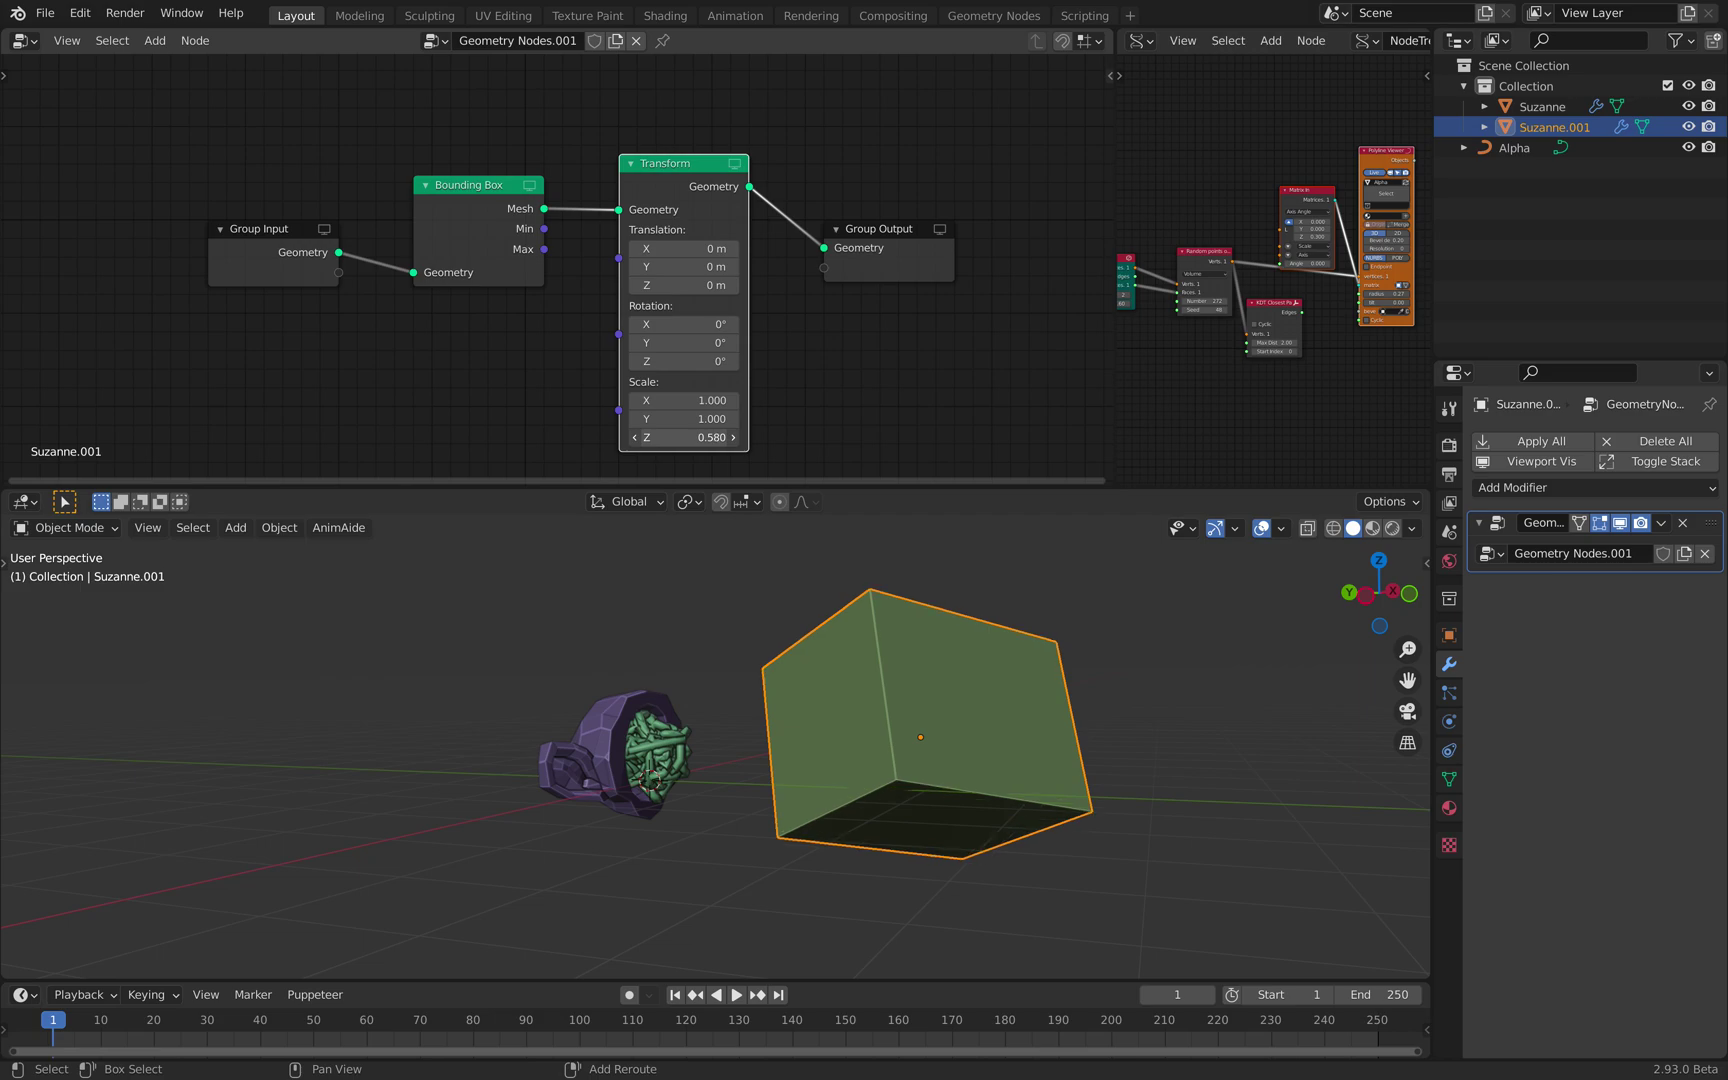
pyautogui.moveTo(690, 287)
pyautogui.mouseDown()
pyautogui.moveTo(740, 287)
pyautogui.moveTo(616, 287)
pyautogui.moveTo(660, 287)
pyautogui.mouseUp()
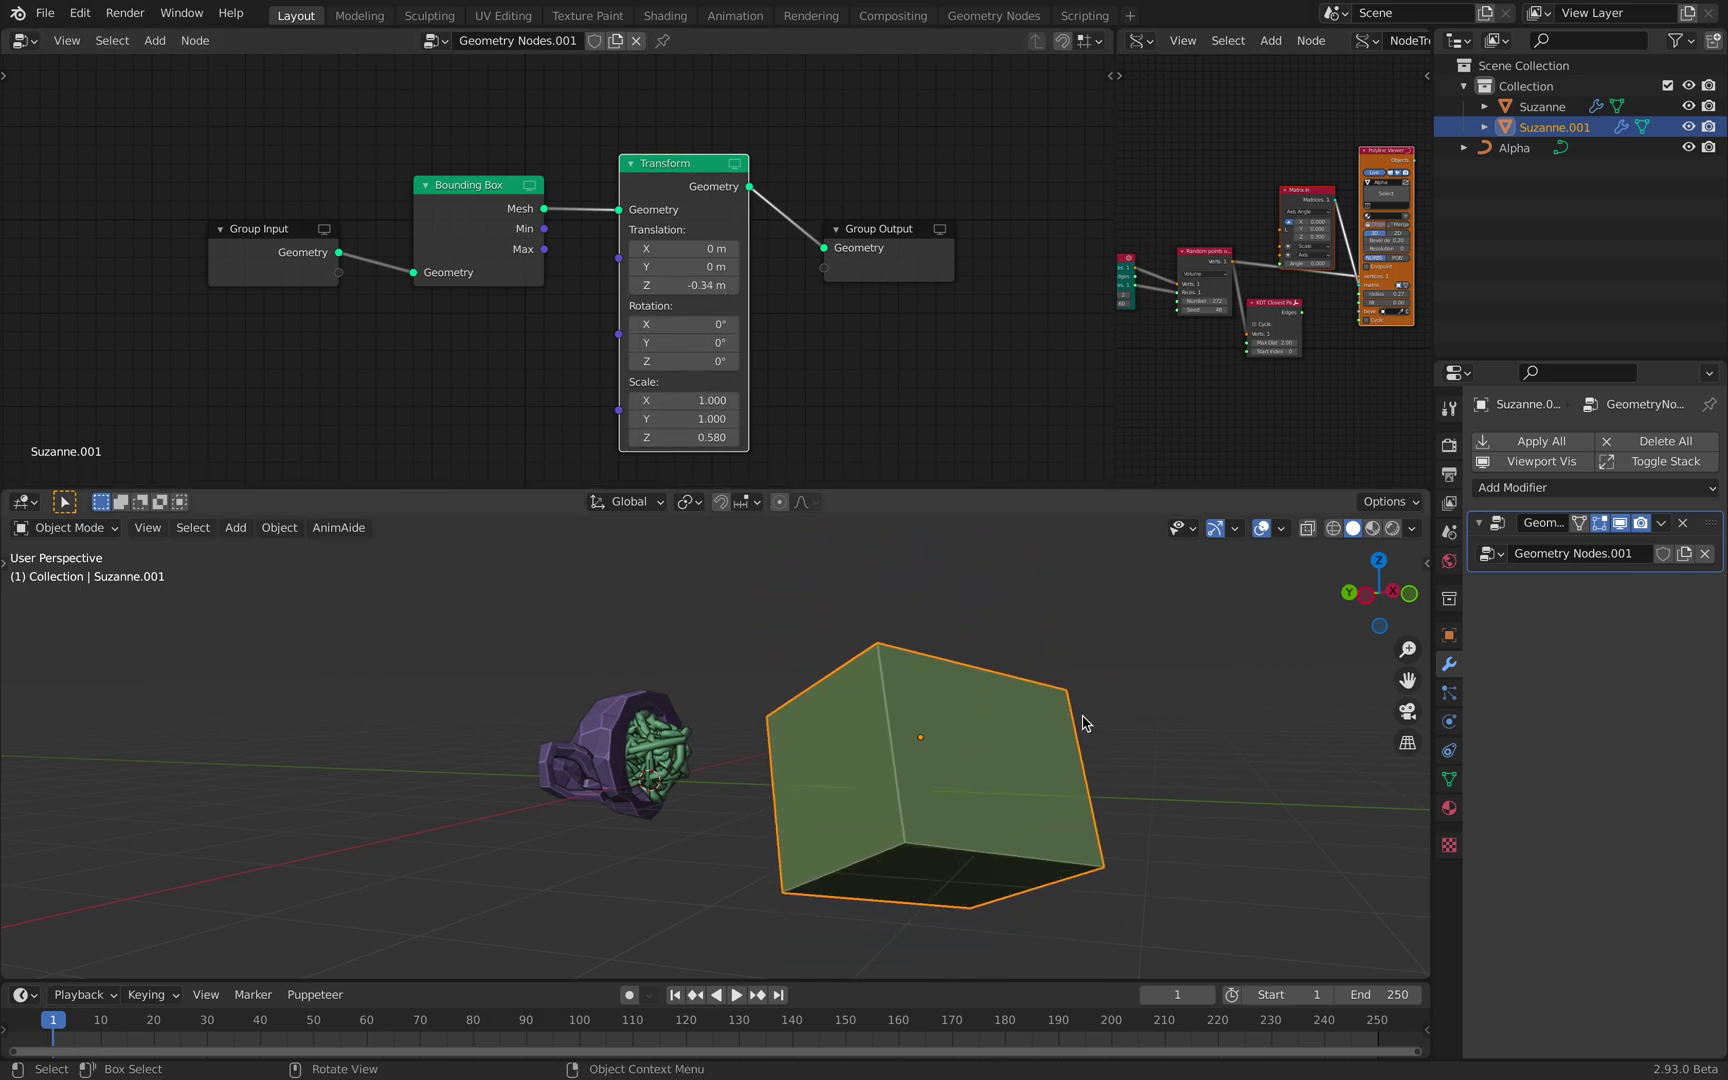
pyautogui.moveTo(949, 712); pyautogui.dragTo(953, 719, button='middle')
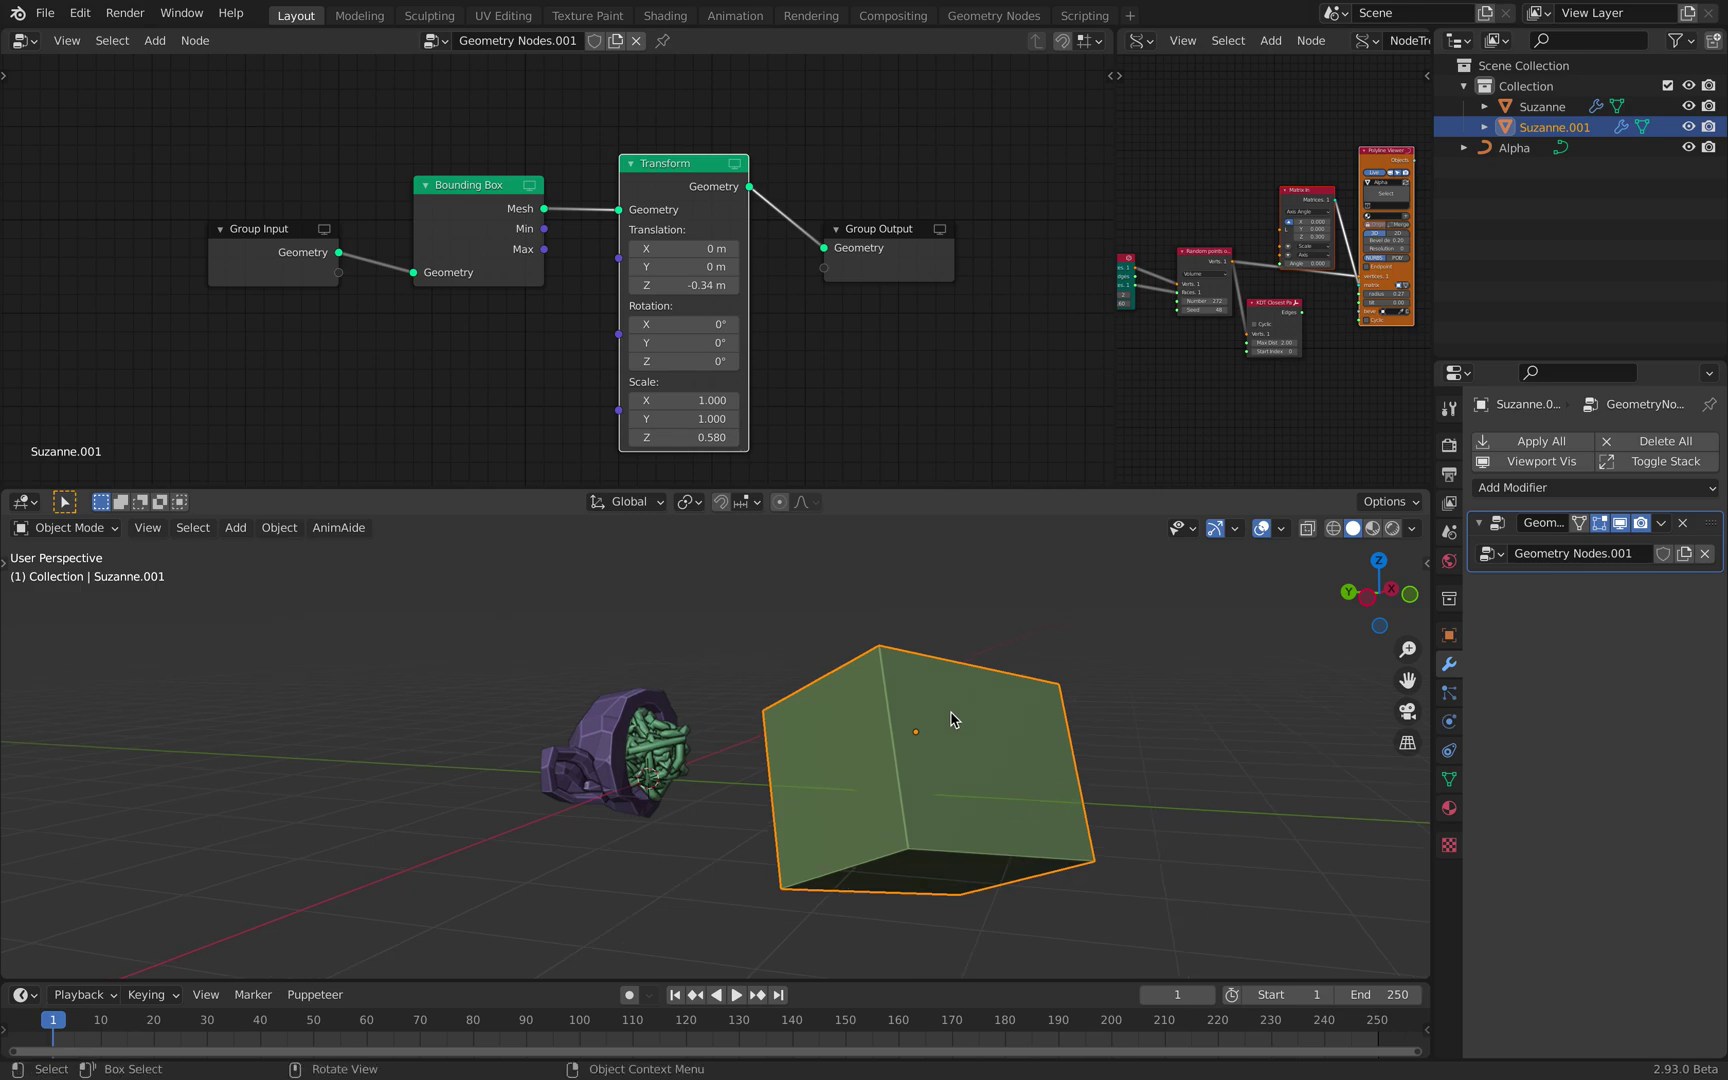
# Step: Delete the green bounding-box demo object
pyautogui.click(911, 625)
pyautogui.click(923, 669)
pyautogui.press('x')
pyautogui.click(934, 690)
# Step: Select the purple half-head and widen the geometry node editor showing its node tree
pyautogui.click(663, 698)
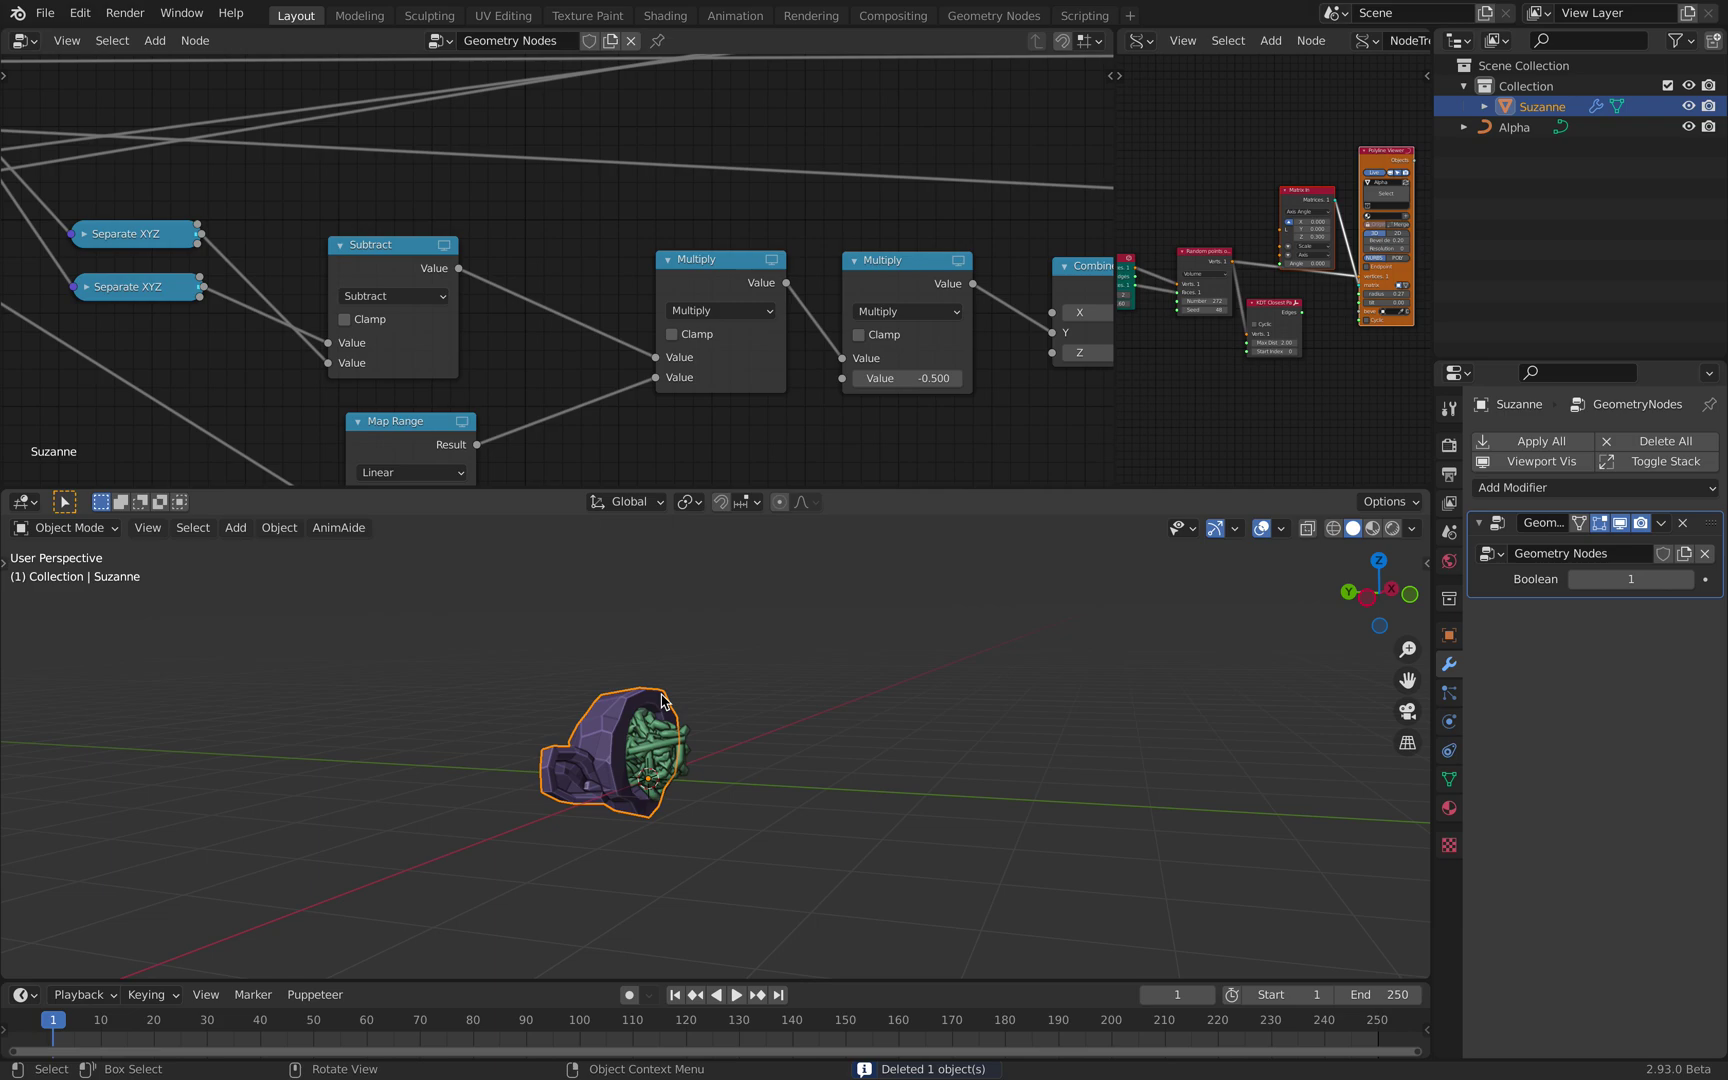
pyautogui.scroll(-2, 603, 313)
pyautogui.scroll(-2, 603, 313)
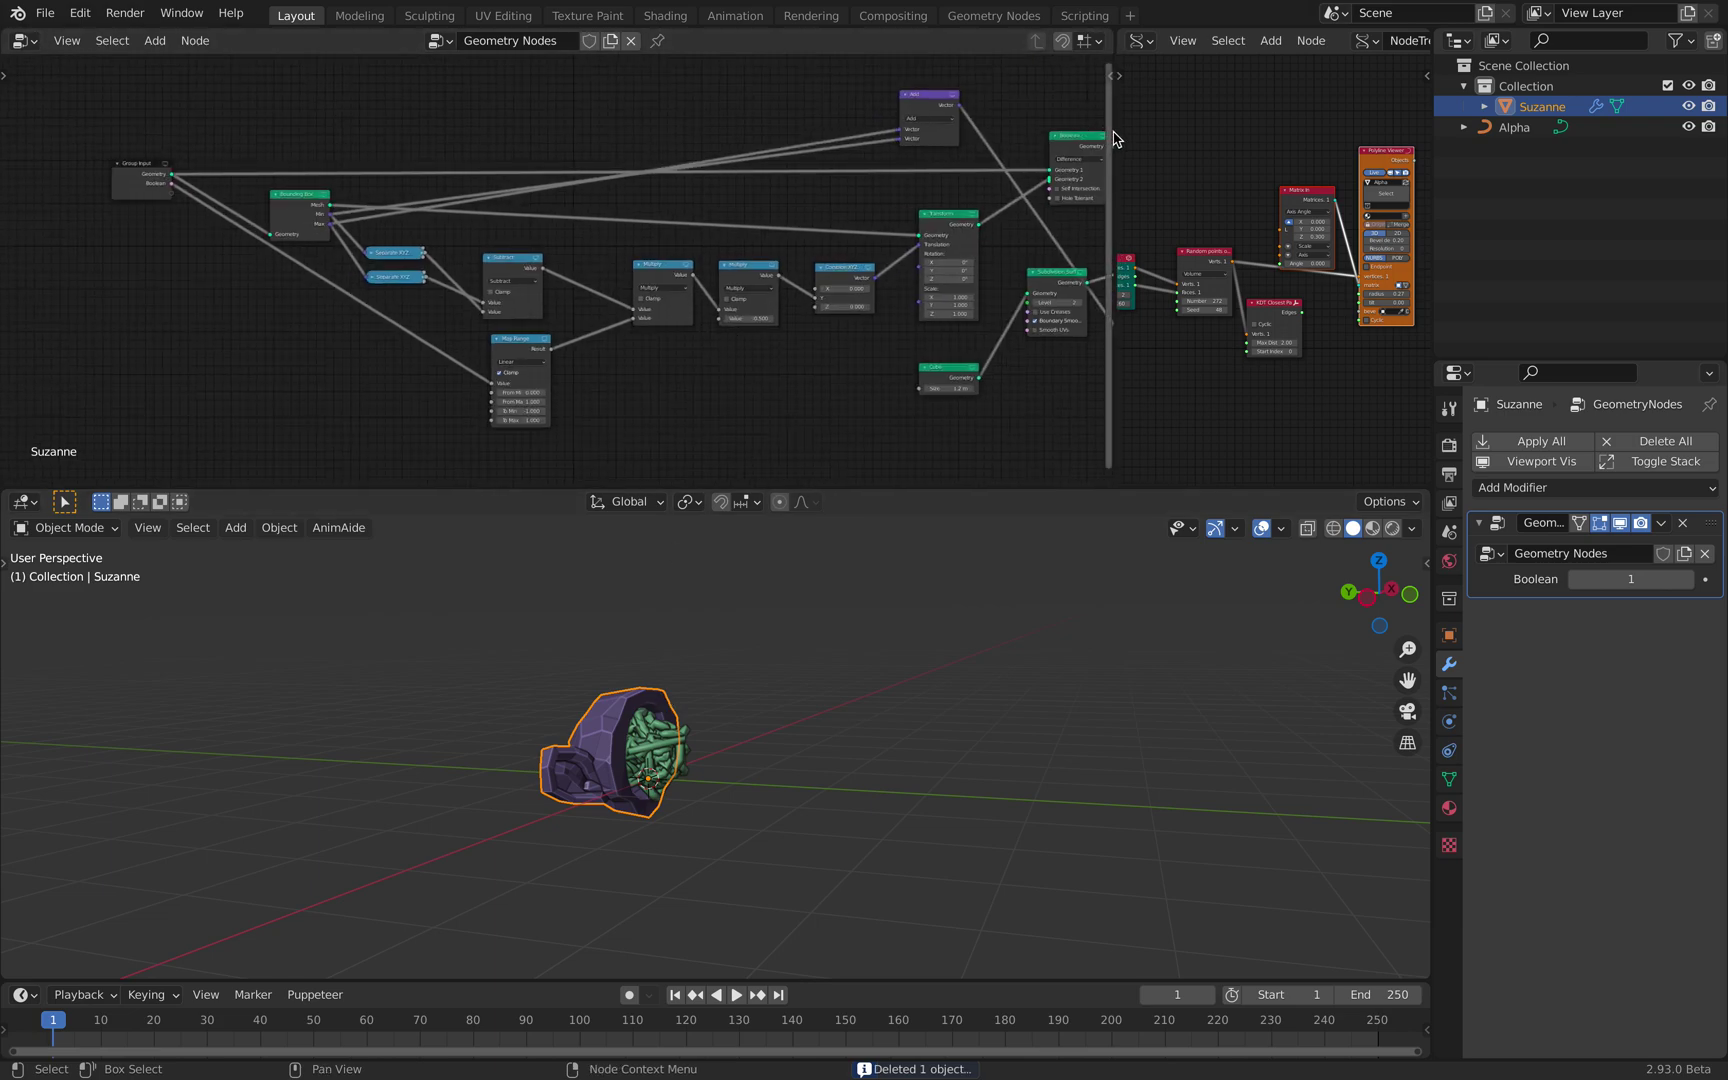
pyautogui.moveTo(1115, 133); pyautogui.dragTo(1262, 150)
pyautogui.scroll(4, 540, 265)
pyautogui.moveTo(455, 282); pyautogui.dragTo(722, 346, button='middle')
pyautogui.scroll(4, 500, 270)
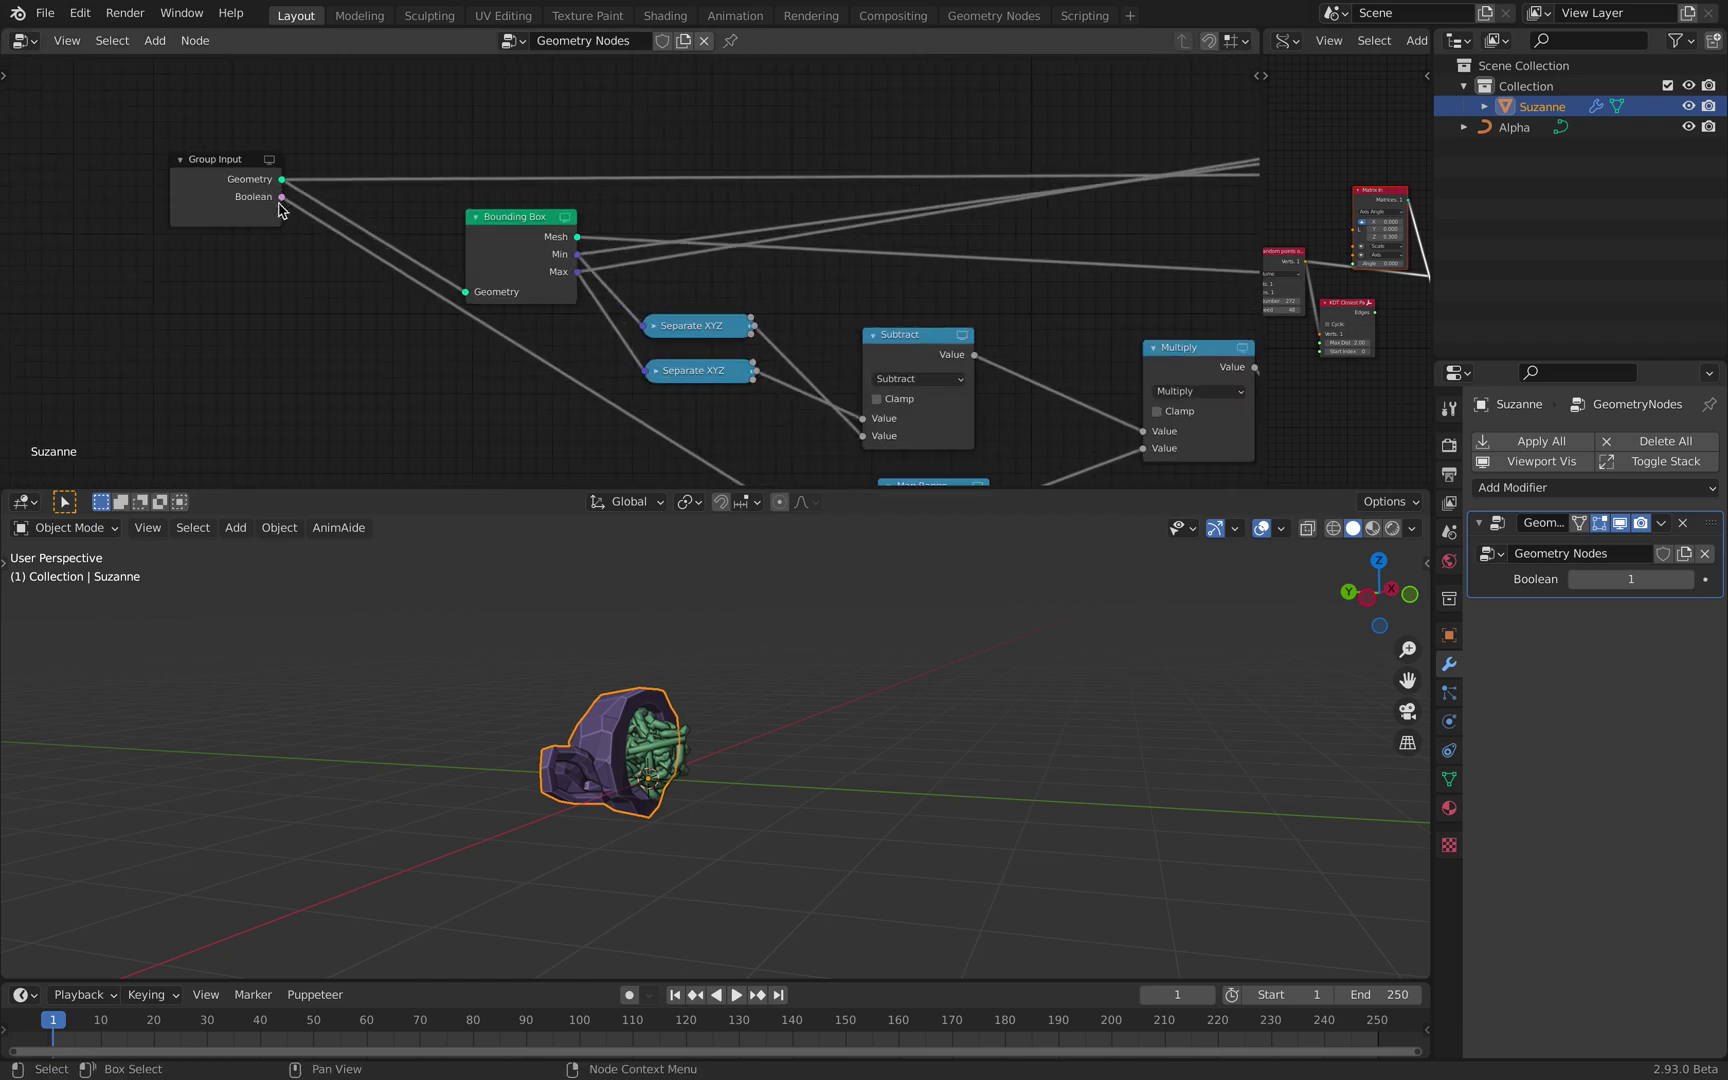
# Step: Shift the Group Input and Bounding Box nodes slightly away from the Separate XYZ nodes
pyautogui.moveTo(235, 169); pyautogui.dragTo(196, 153)
pyautogui.moveTo(474, 226)
pyautogui.mouseDown()
pyautogui.moveTo(435, 197)
pyautogui.moveTo(454, 216)
pyautogui.mouseUp()
pyautogui.scroll(2, 573, 276)
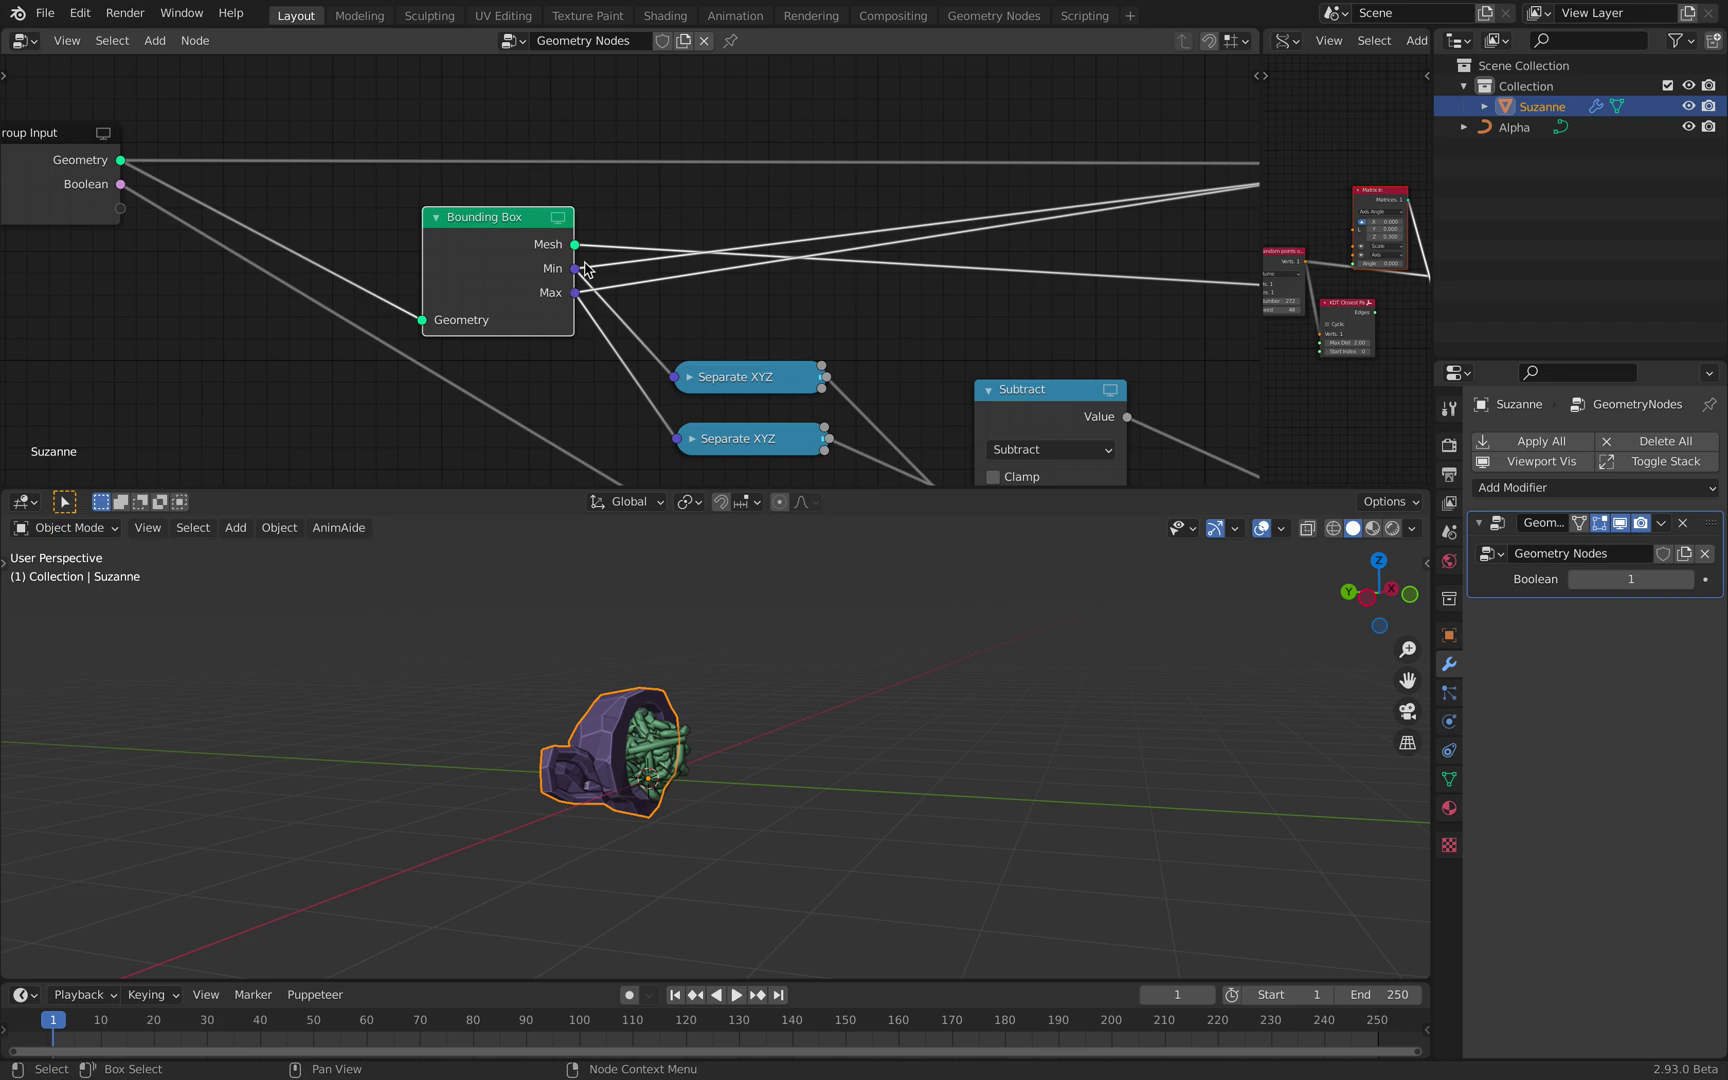
pyautogui.scroll(-1, 617, 365)
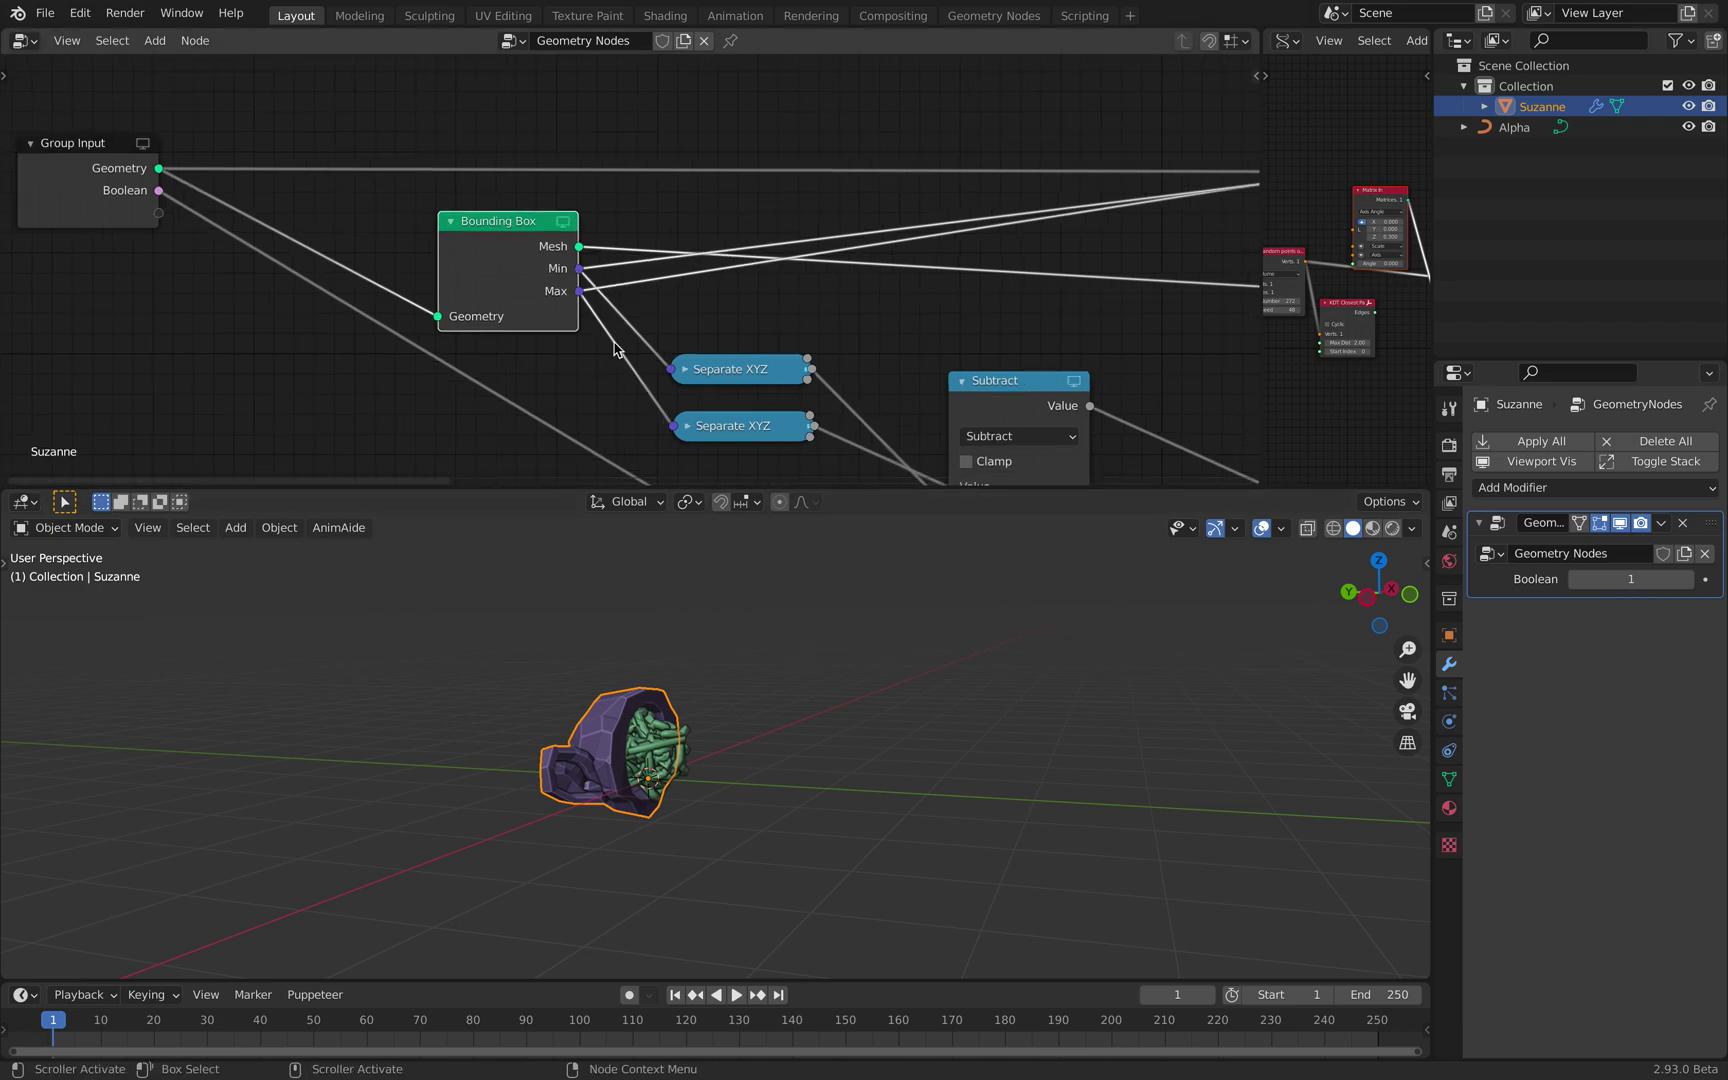
pyautogui.scroll(-1, 708, 719)
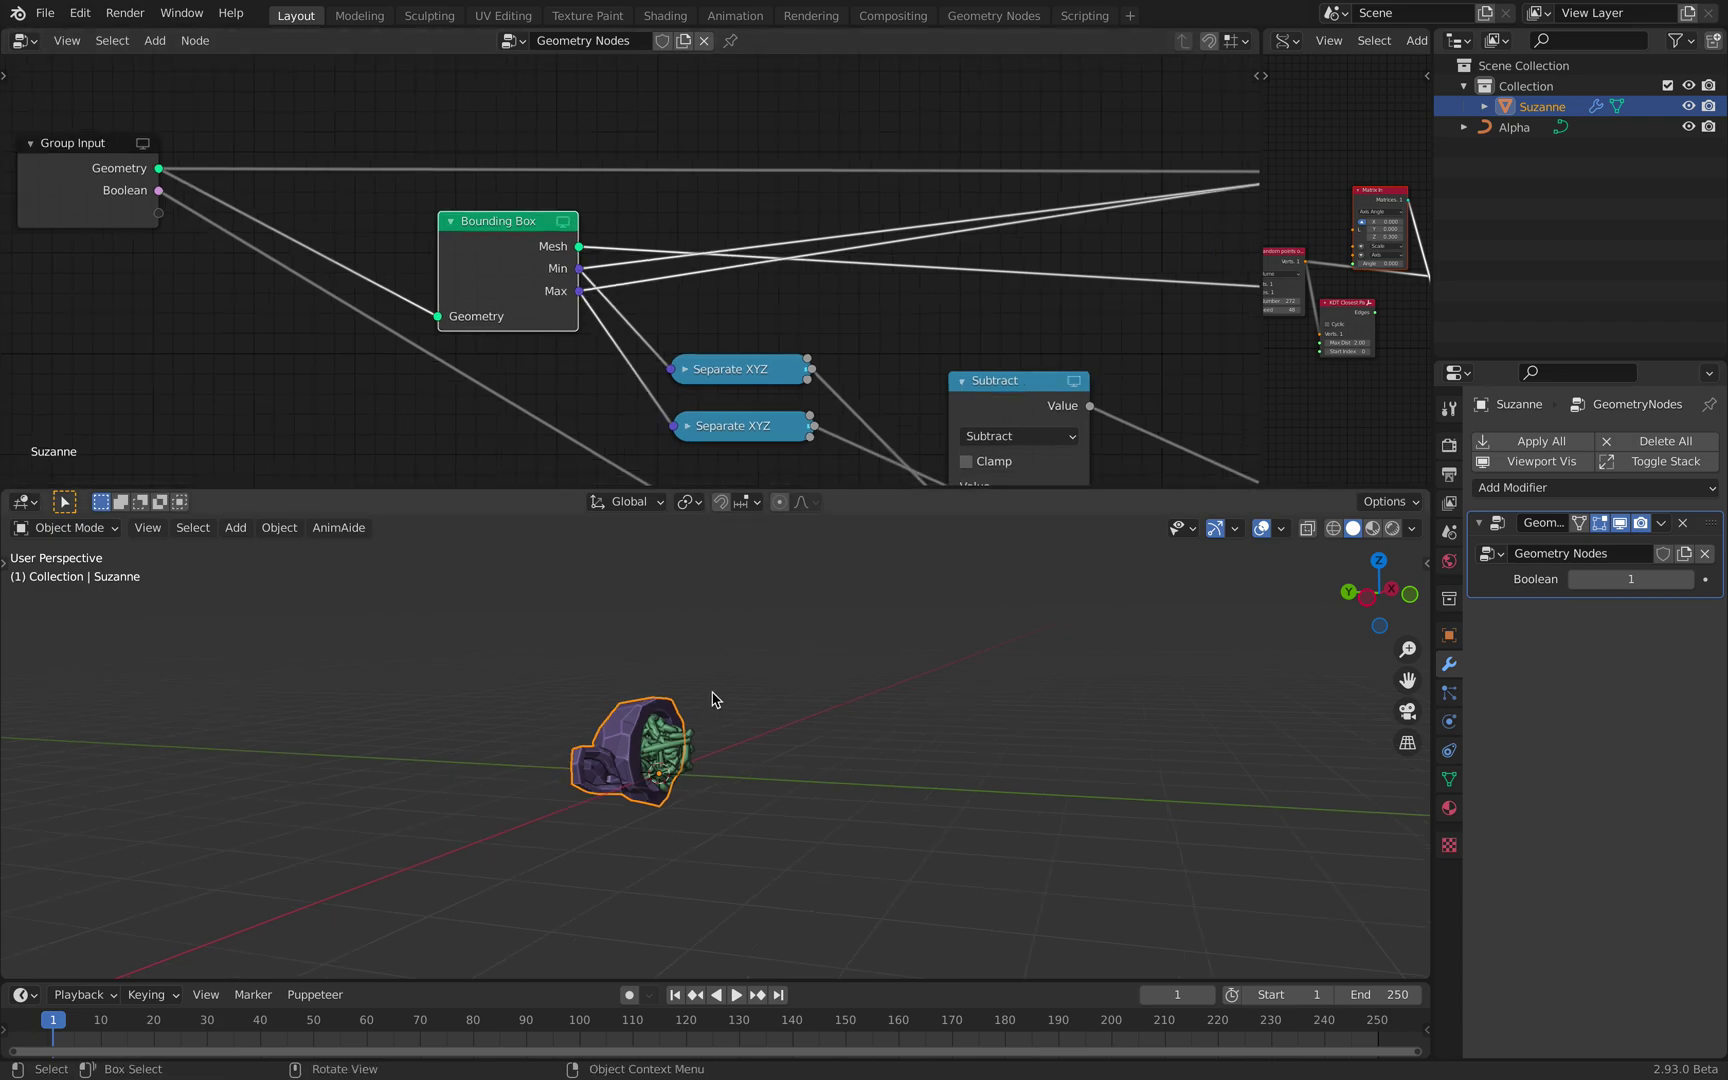
# Step: Move the vector Add node fed by the Bounding Box Min and Max outputs closer to the Bounding Box node
pyautogui.moveTo(621, 279); pyautogui.dragTo(434, 254, button='middle')
pyautogui.moveTo(606, 250); pyautogui.dragTo(361, 305, button='middle')
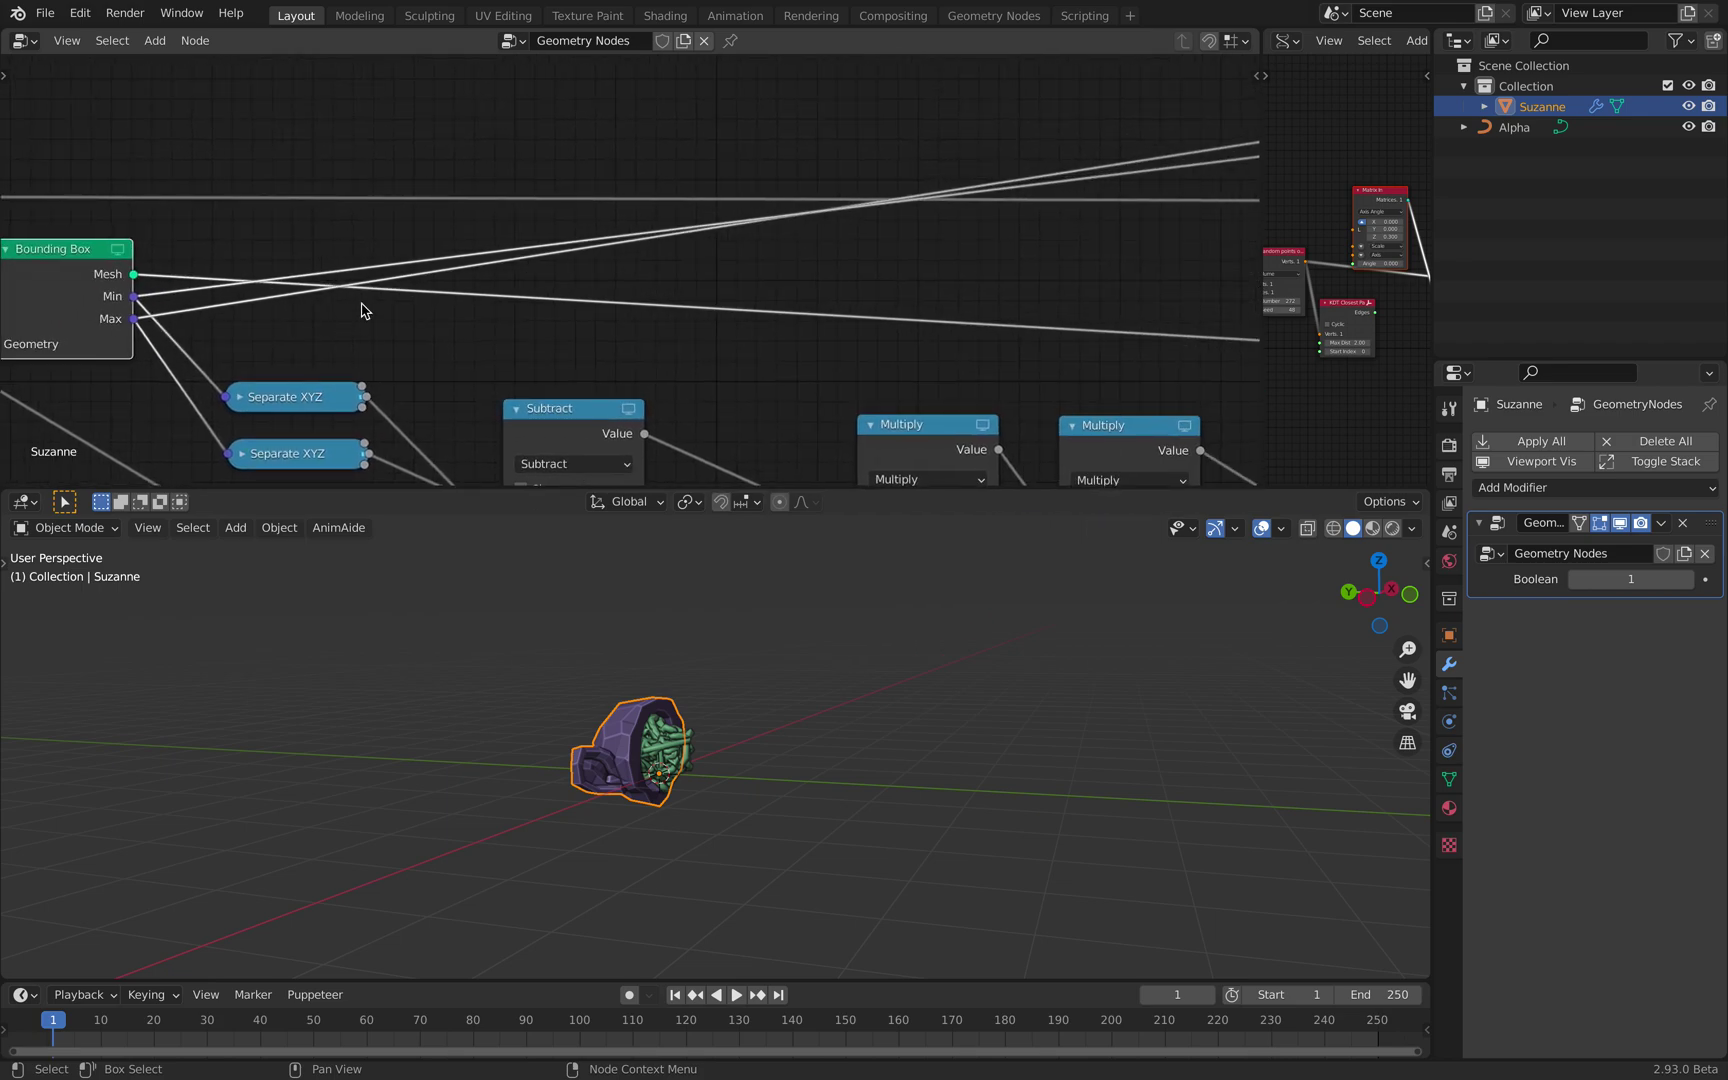
pyautogui.moveTo(920, 216); pyautogui.dragTo(592, 237, button='middle')
pyautogui.scroll(-3, 698, 283)
pyautogui.moveTo(1091, 115); pyautogui.dragTo(799, 120)
pyautogui.moveTo(744, 147); pyautogui.dragTo(694, 147, button='middle')
pyautogui.moveTo(816, 160); pyautogui.dragTo(366, 31, button='middle')
pyautogui.scroll(-2, 877, 318)
pyautogui.moveTo(656, 321); pyautogui.dragTo(1155, 279, button='middle')
pyautogui.moveTo(480, 222); pyautogui.dragTo(773, 227, button='middle')
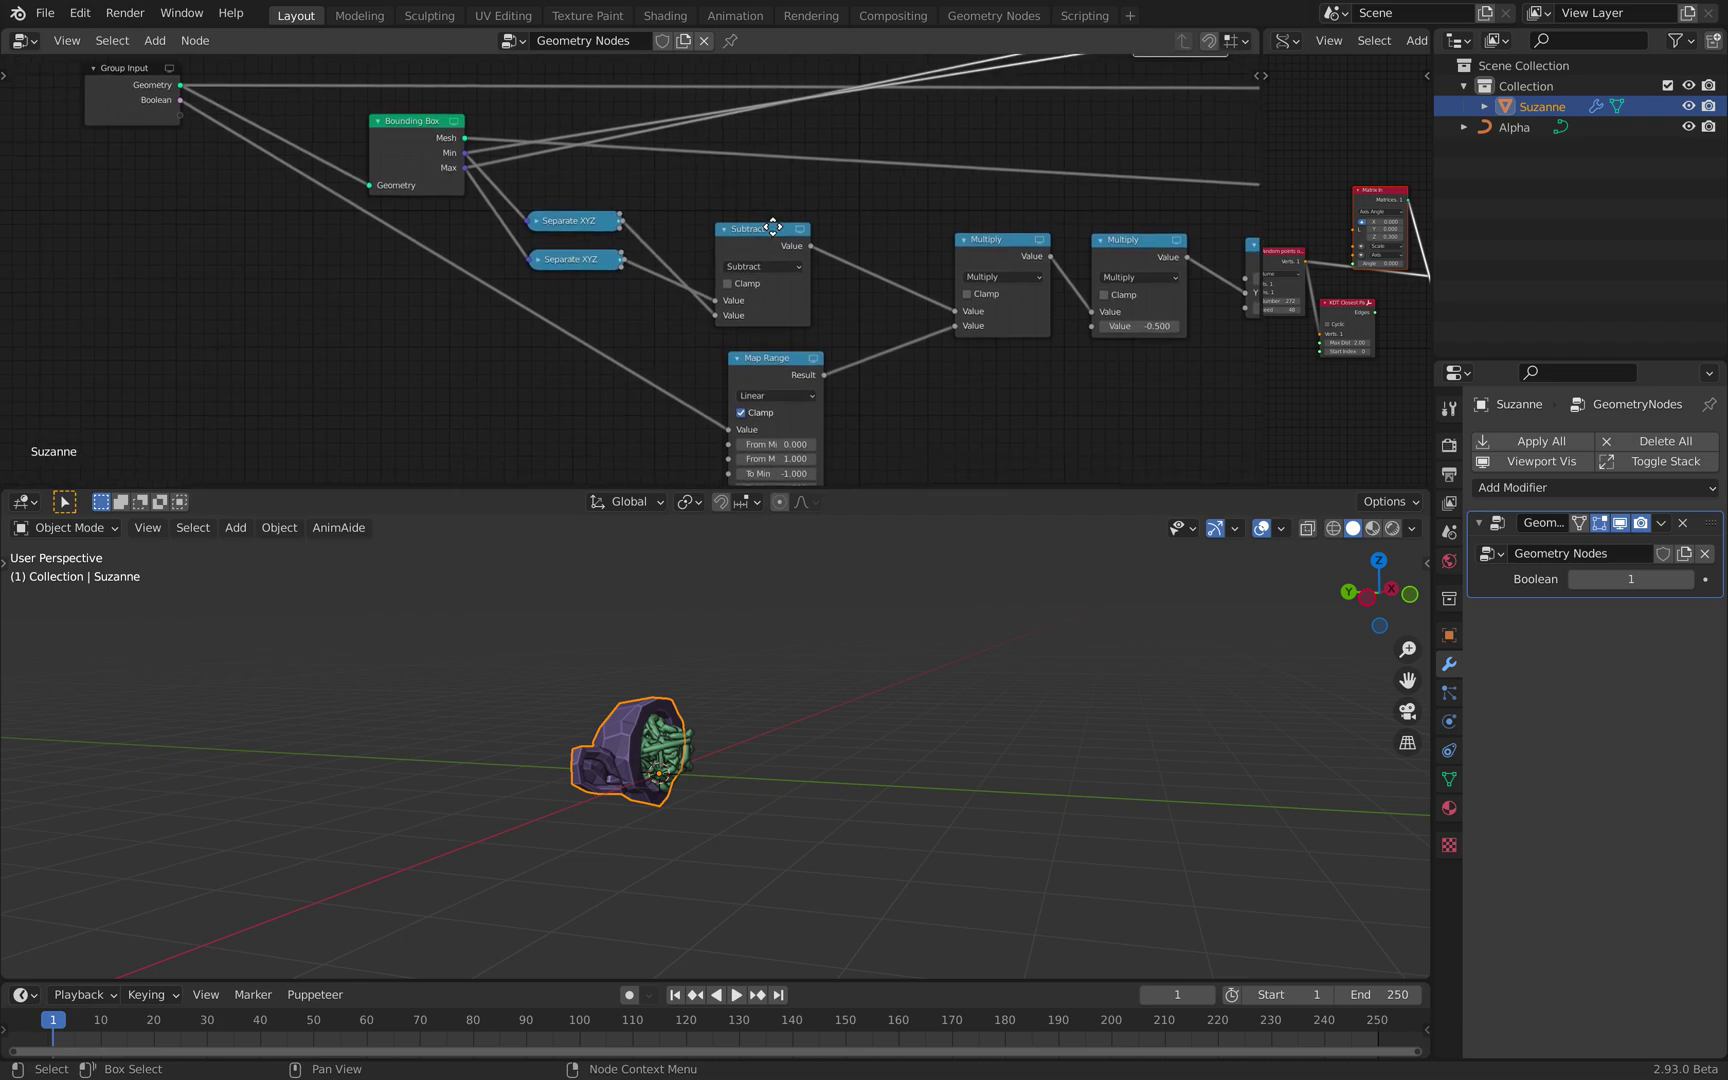
# Step: Move the Group Input node level with the Bounding Box node and align the Map Range node under Subtract
pyautogui.moveTo(155, 101); pyautogui.dragTo(141, 154)
pyautogui.scroll(2, 160, 172)
pyautogui.moveTo(166, 177); pyautogui.dragTo(367, 231, button='middle')
pyautogui.scroll(2, 400, 205)
pyautogui.moveTo(676, 284); pyautogui.dragTo(490, 197, button='middle')
pyautogui.scroll(-1, 660, 270)
pyautogui.moveTo(829, 353); pyautogui.dragTo(731, 318, button='middle')
pyautogui.moveTo(816, 338); pyautogui.dragTo(806, 327)
pyautogui.scroll(-1, 806, 322)
pyautogui.moveTo(808, 306); pyautogui.dragTo(839, 330, button='middle')
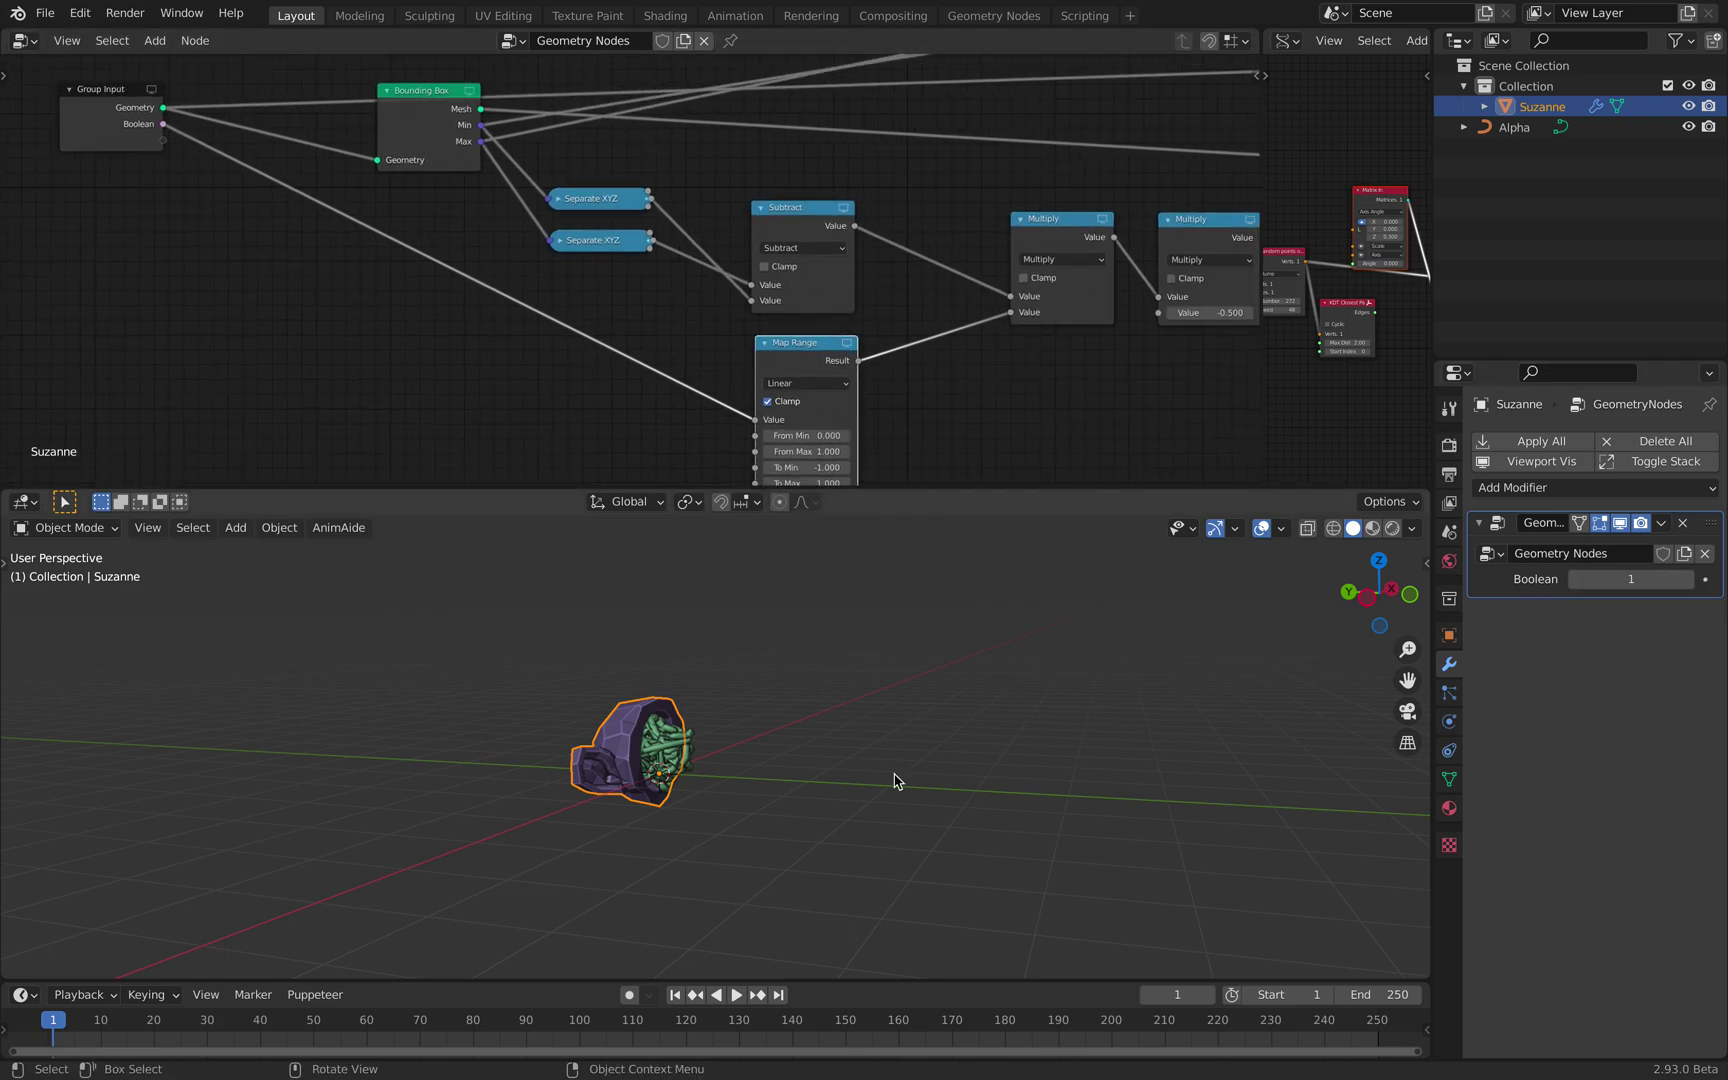
# Step: Set the Boolean value of Suzanne's geometry nodes modifier to 0
pyautogui.scroll(5, 900, 775)
pyautogui.moveTo(1630, 579); pyautogui.dragTo(1585, 579)
pyautogui.moveTo(743, 387); pyautogui.dragTo(826, 308, button='middle')
pyautogui.scroll(1, 826, 308)
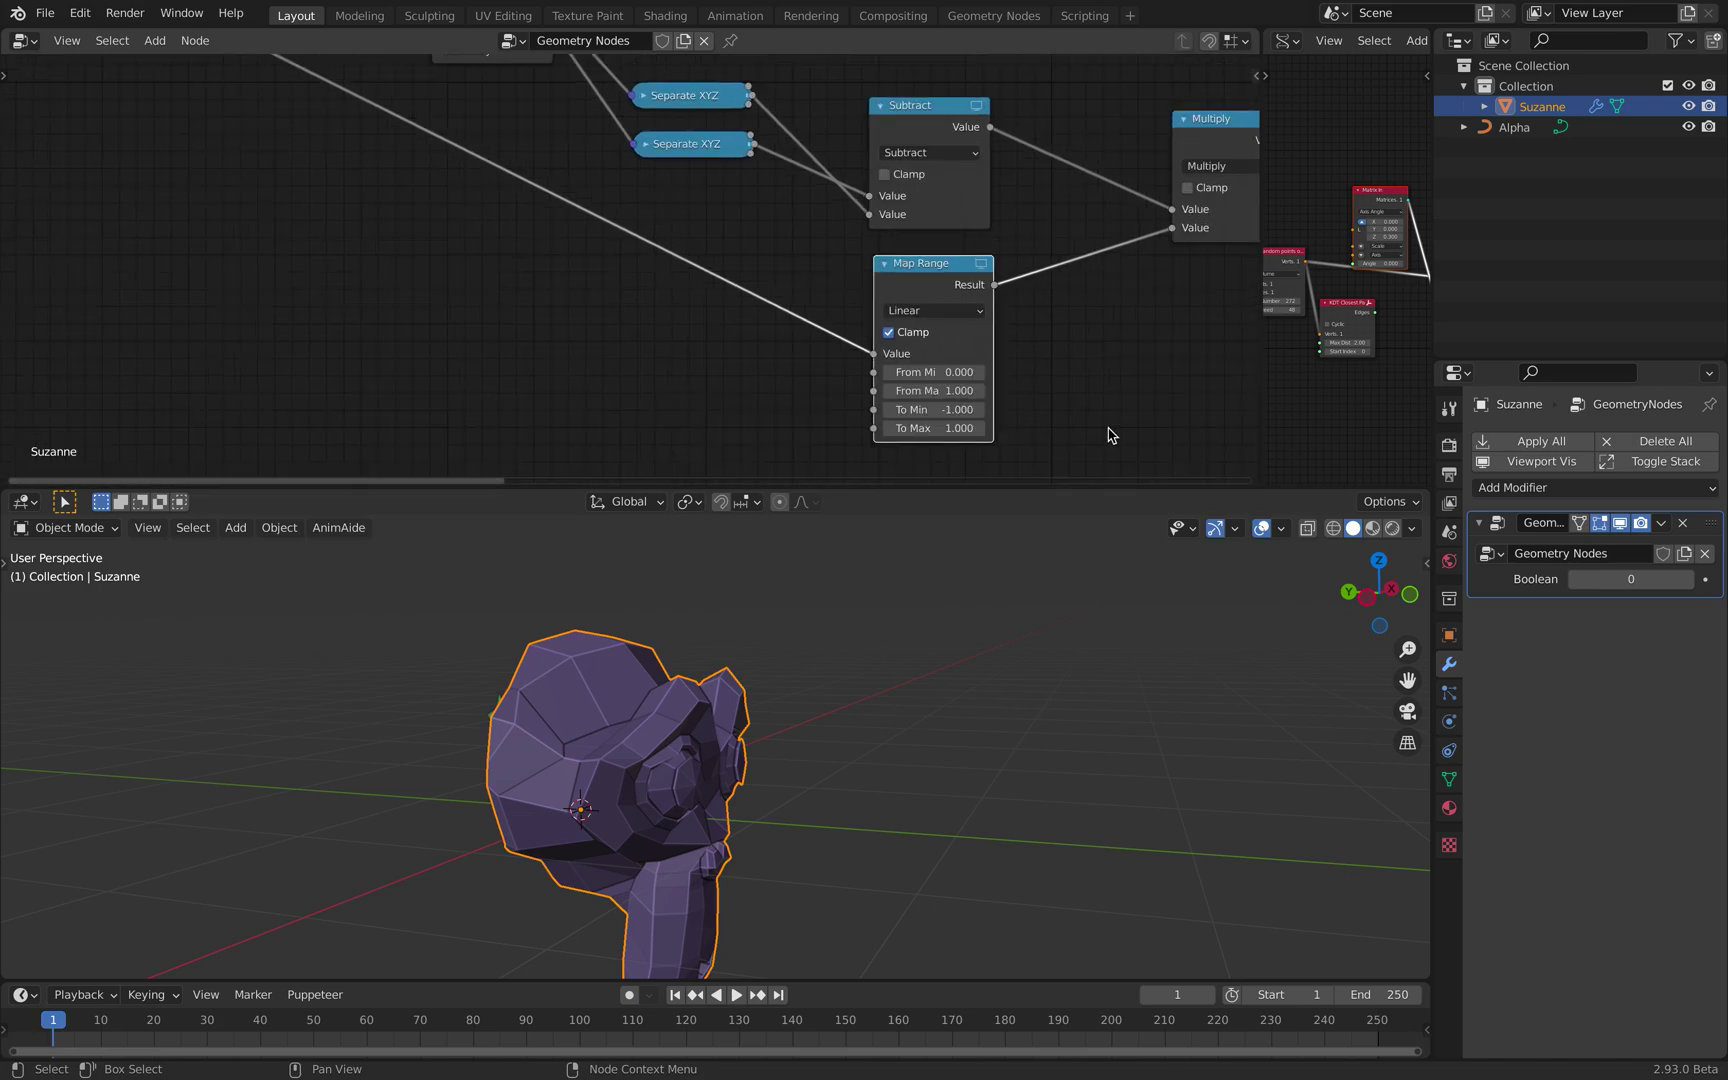
# Step: Nudge the Group Input node slightly lower, keeping its Boolean link to the Map Range node
pyautogui.moveTo(230, 95); pyautogui.dragTo(247, 177, button='middle')
pyautogui.moveTo(199, 89); pyautogui.dragTo(181, 121)
pyautogui.moveTo(522, 282); pyautogui.dragTo(401, 212, button='middle')
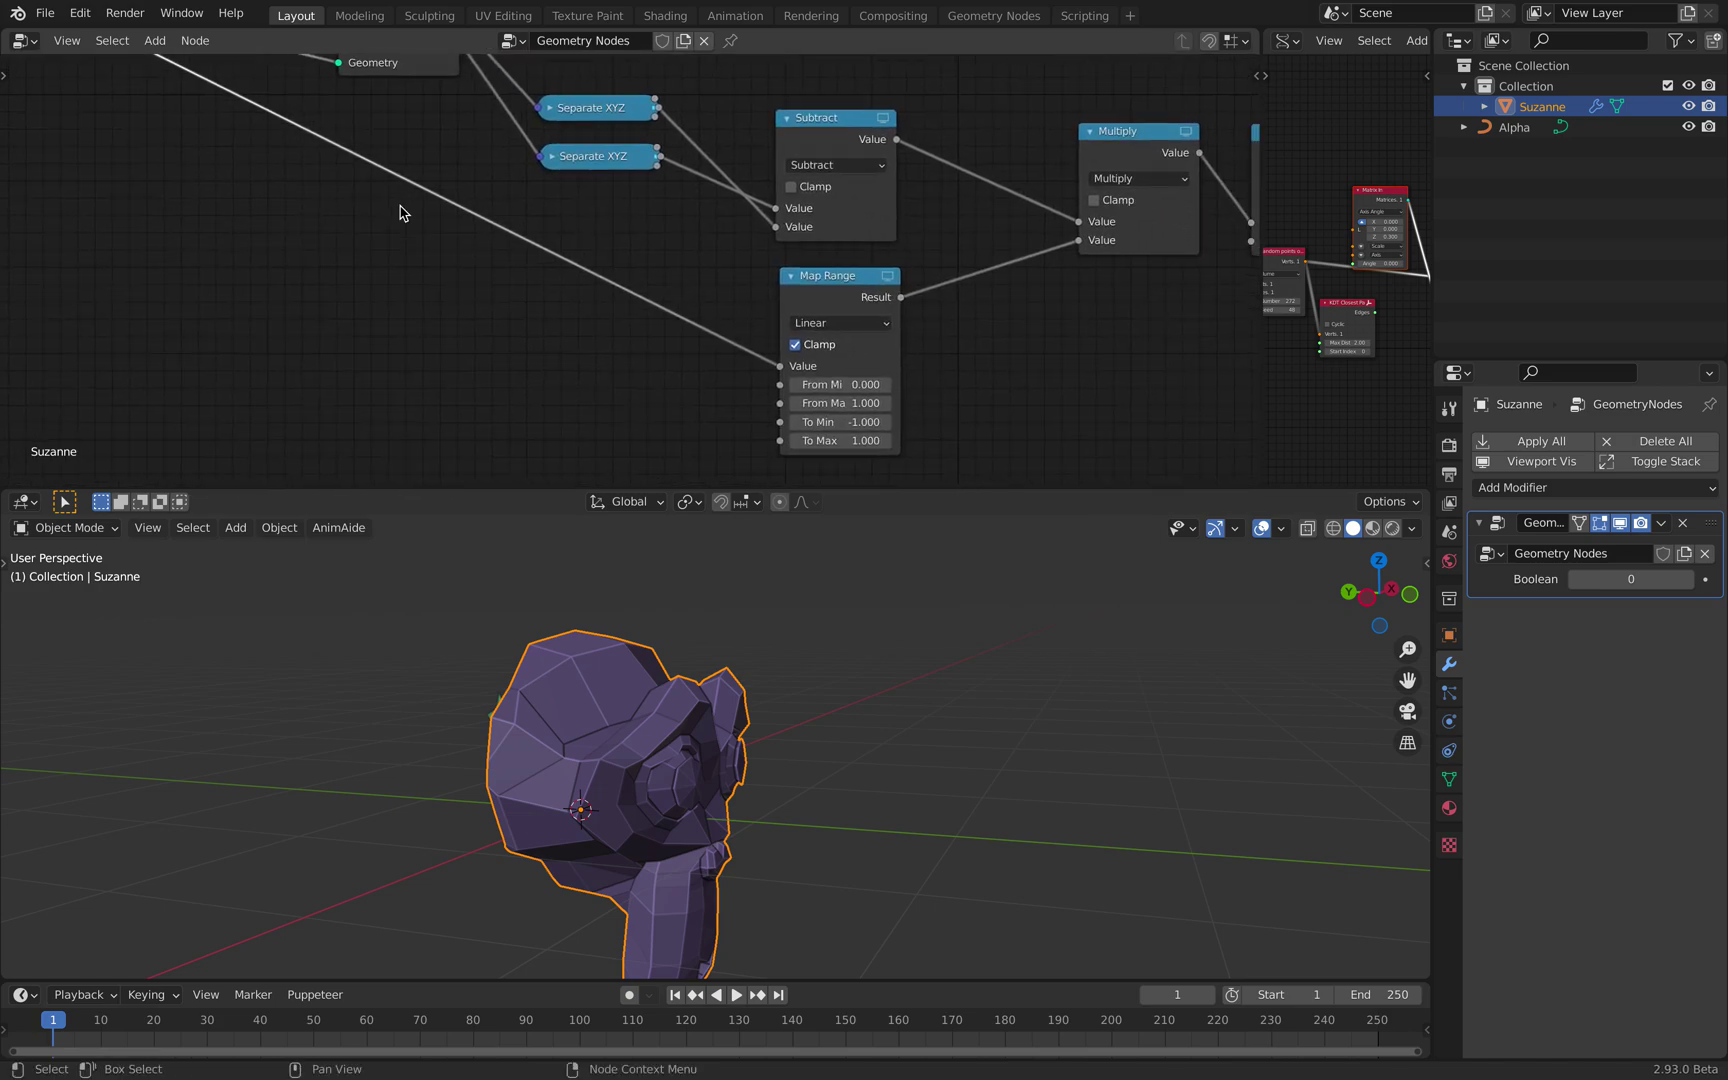
# Step: Nudge the Map Range node slightly beneath Subtract and review its From and To limits
pyautogui.scroll(1, 500, 250)
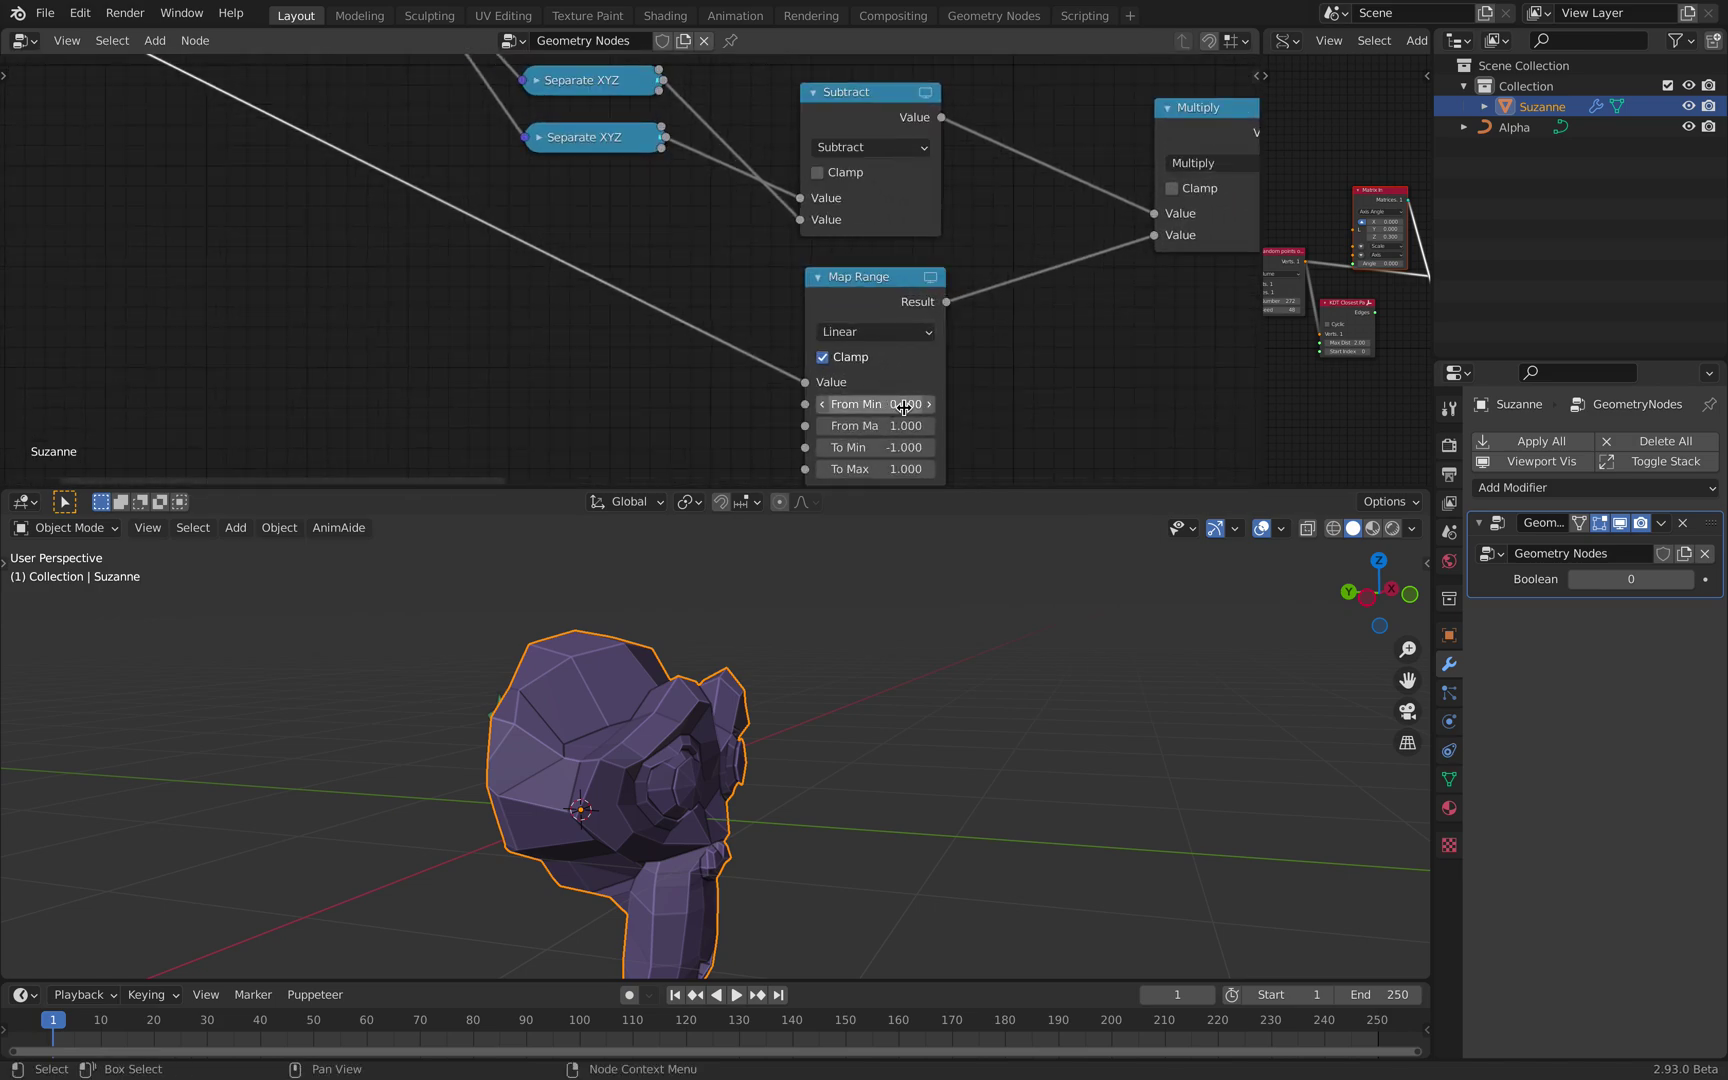
pyautogui.moveTo(984, 381); pyautogui.dragTo(941, 339, button='middle')
pyautogui.moveTo(815, 251); pyautogui.dragTo(818, 256)
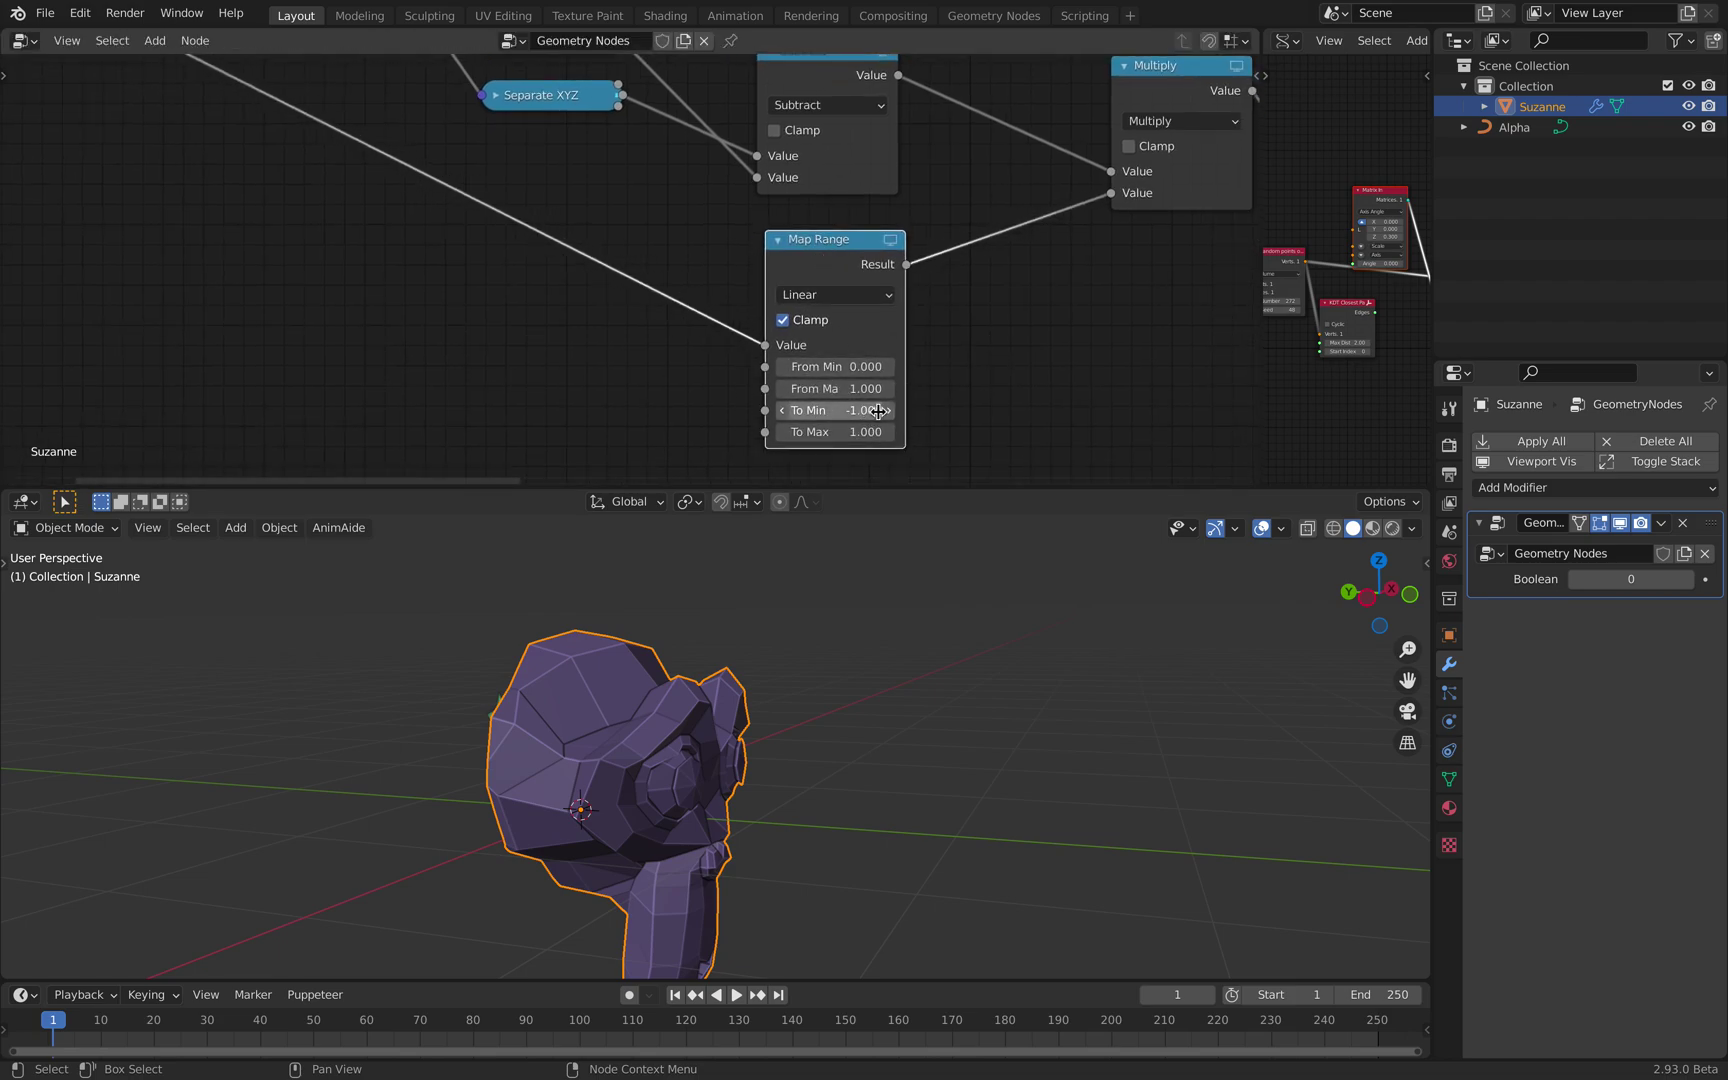
pyautogui.scroll(1, 878, 410)
pyautogui.moveTo(878, 410); pyautogui.dragTo(803, 357, button='middle')
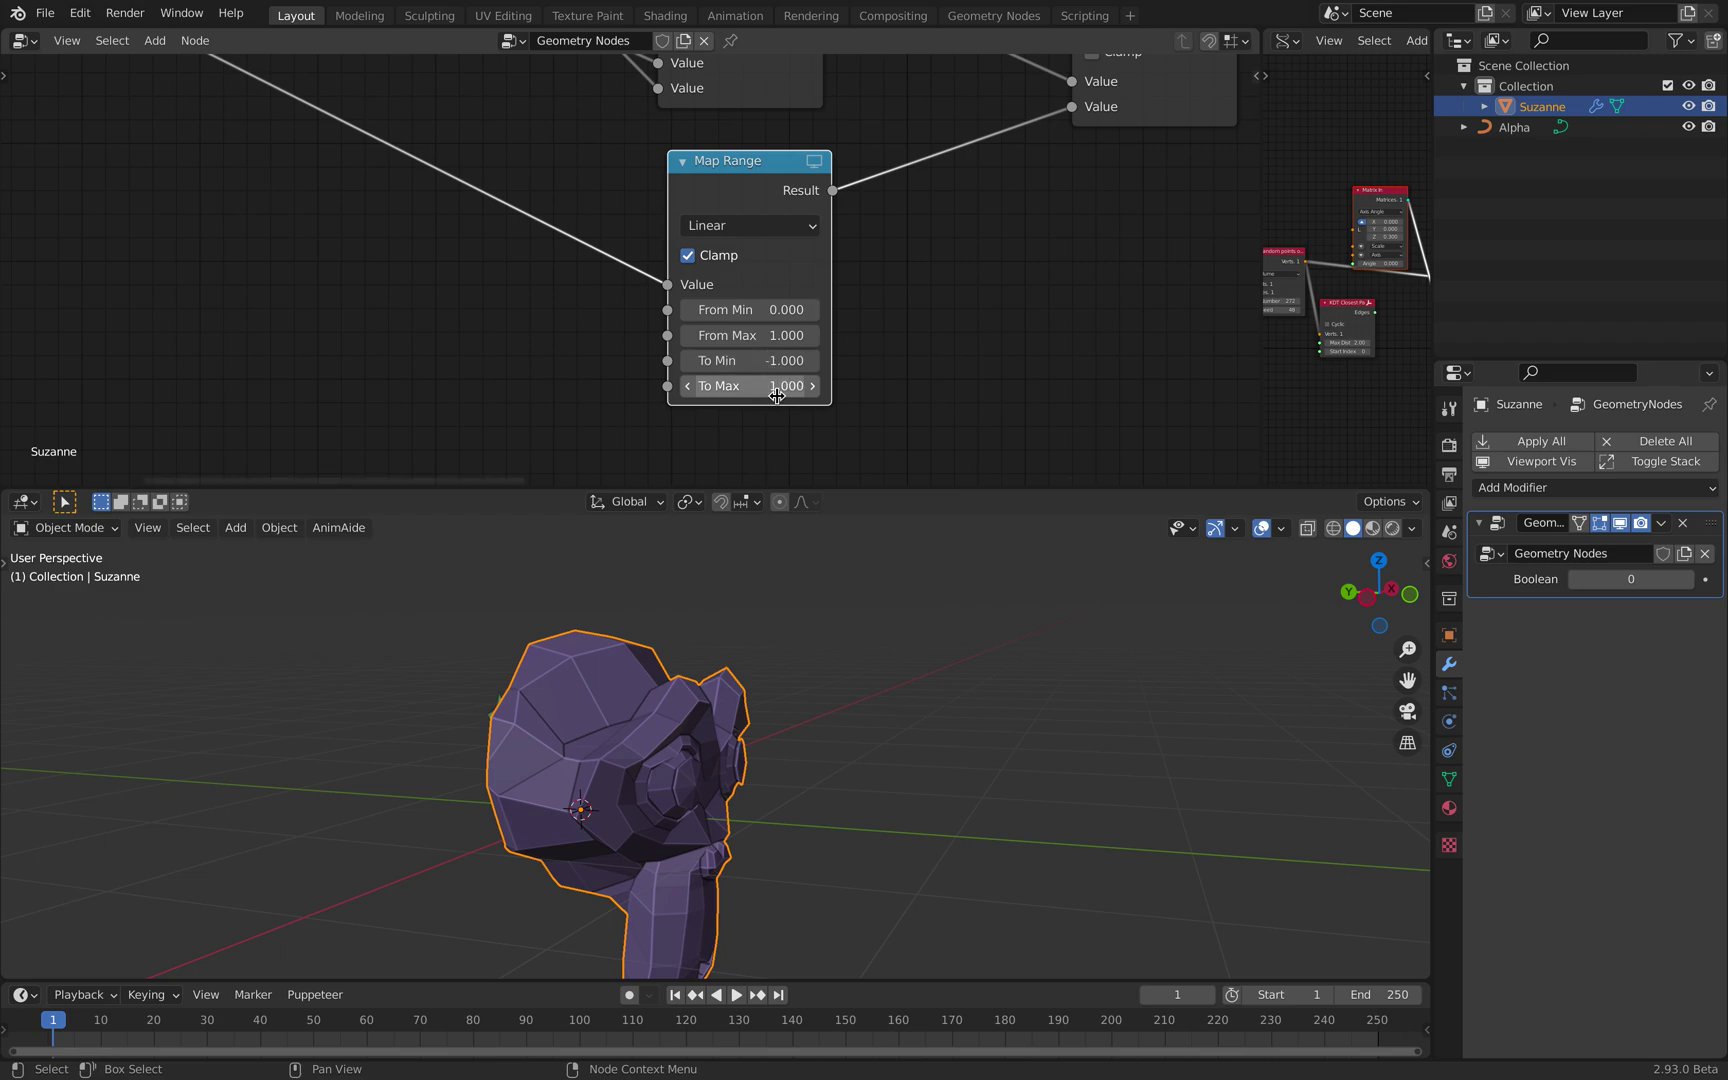
# Step: Nudge the two Multiply nodes between the Subtract and Combine XYZ nodes
pyautogui.scroll(-2, 776, 396)
pyautogui.moveTo(837, 270); pyautogui.dragTo(713, 386, button='middle')
pyautogui.moveTo(618, 177); pyautogui.dragTo(373, 203, button='middle')
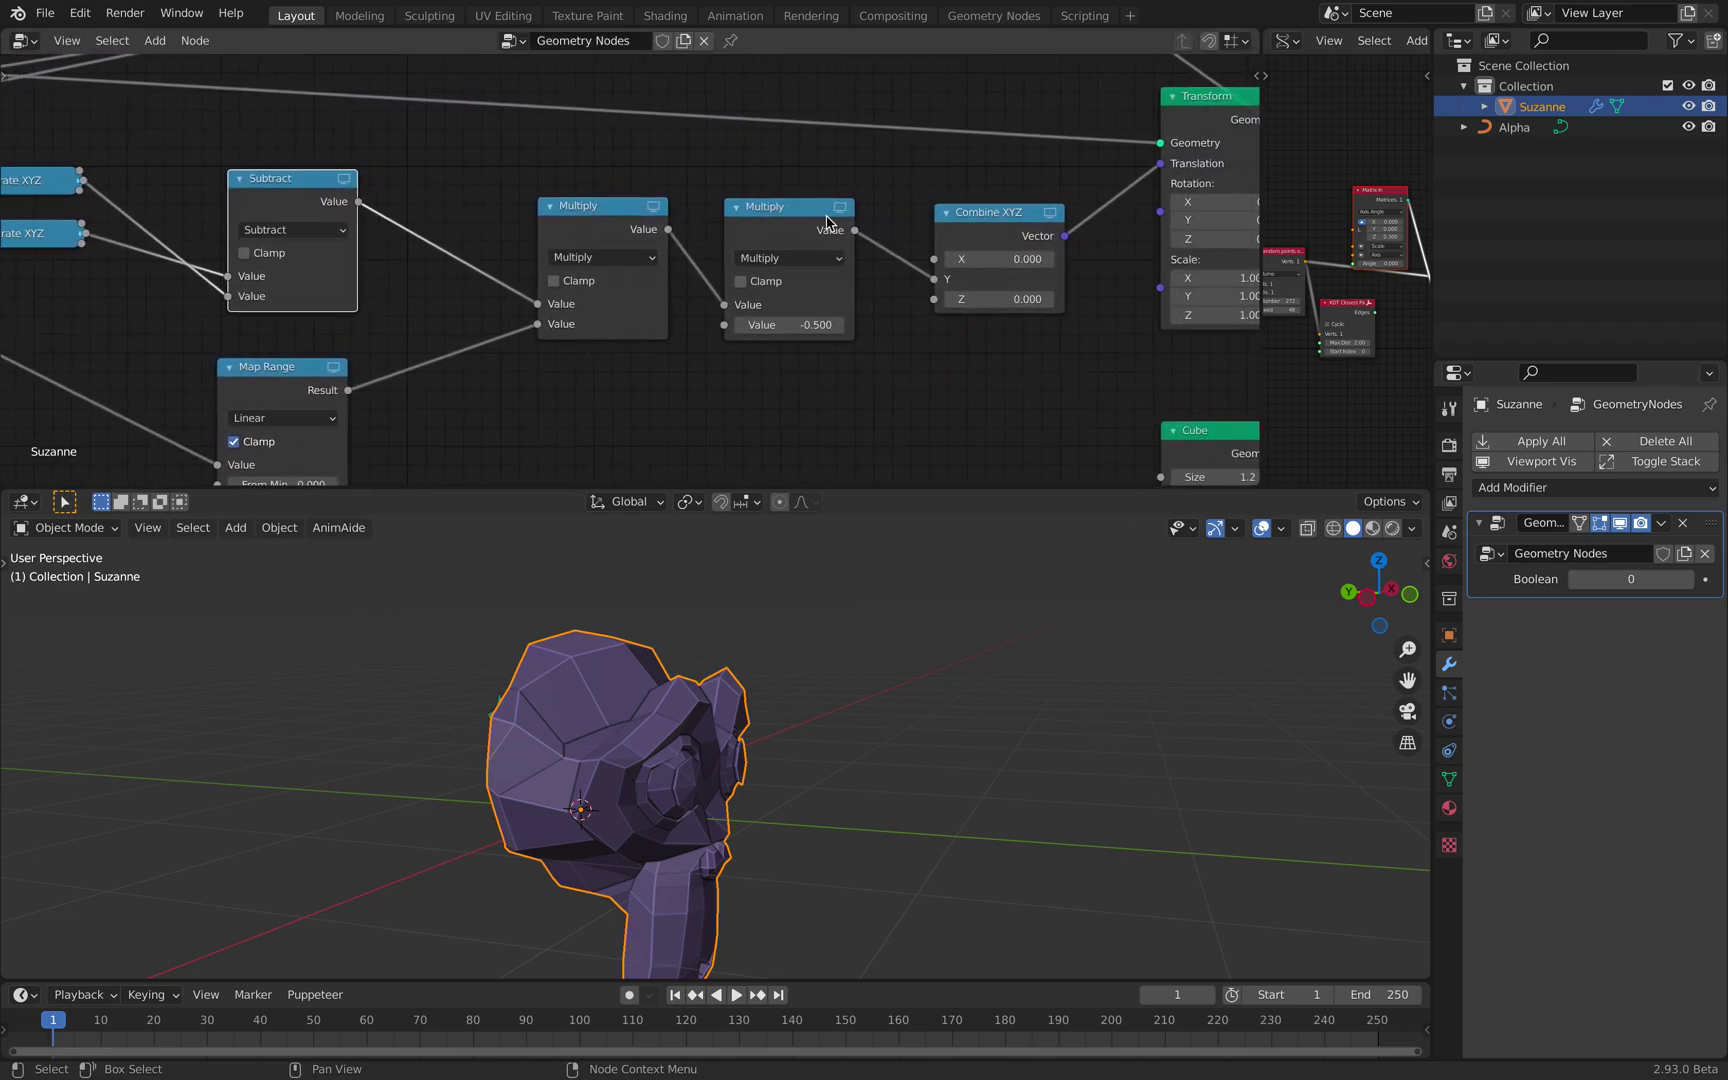
pyautogui.moveTo(826, 217); pyautogui.dragTo(835, 213)
pyautogui.moveTo(606, 204); pyautogui.dragTo(600, 202)
pyautogui.moveTo(600, 202); pyautogui.dragTo(1004, 242, button='middle')
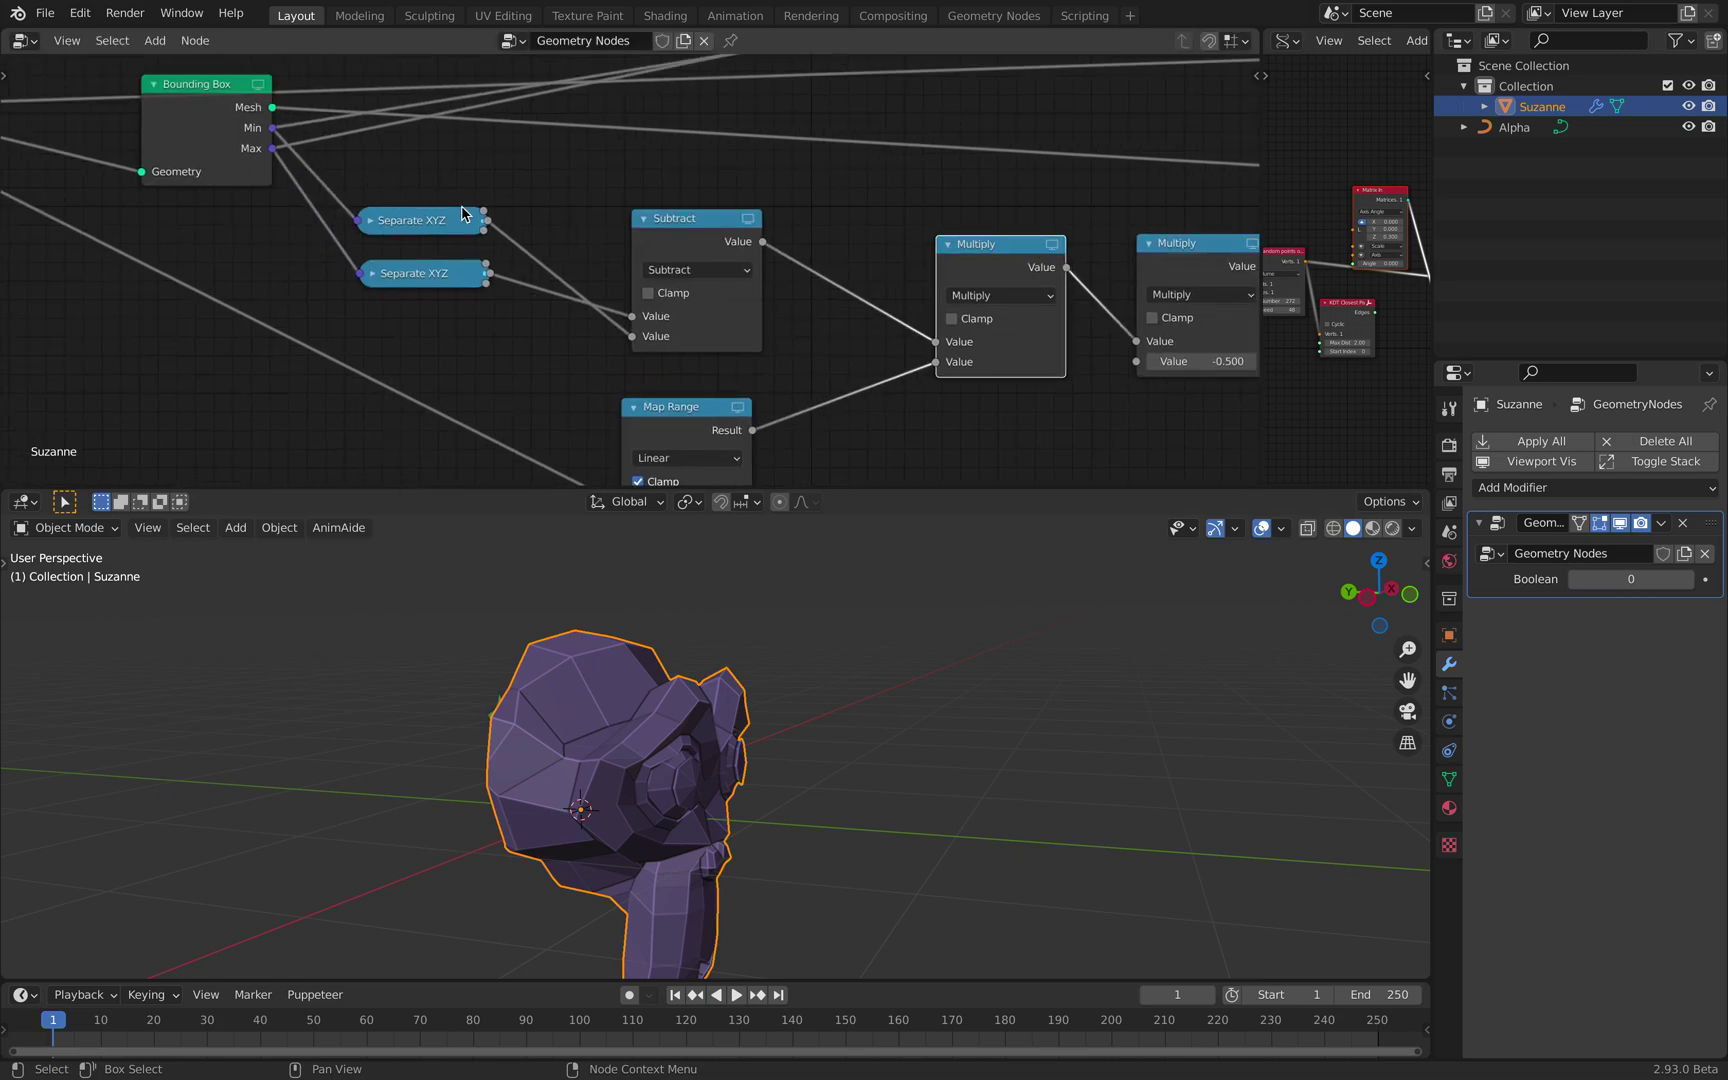
pyautogui.hscroll(5, 828, 248)
pyautogui.hscroll(4, 850, 330)
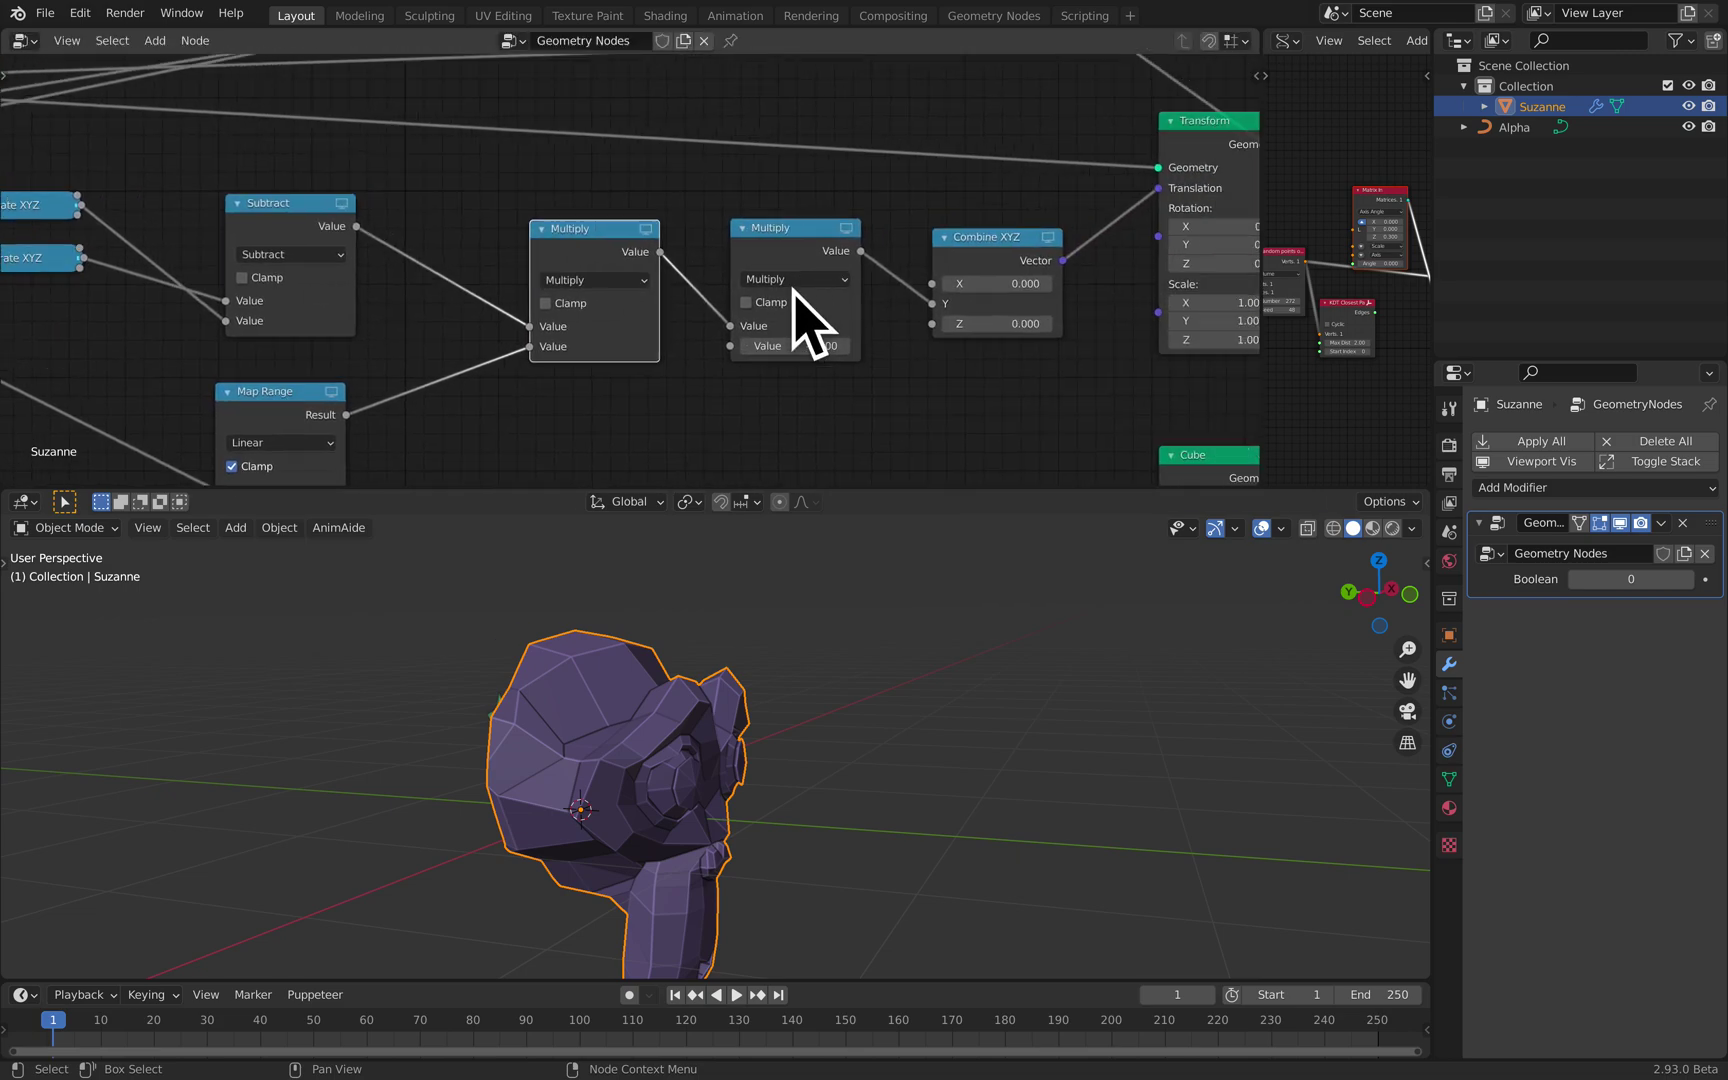
# Step: Shift the first Boolean Difference node and the vector Add node fed by the Bounding Box slightly
pyautogui.moveTo(1029, 163); pyautogui.dragTo(972, 174)
pyautogui.click(972, 174)
pyautogui.moveTo(972, 174); pyautogui.dragTo(381, 250, button='middle')
pyautogui.moveTo(669, 83); pyautogui.dragTo(704, 99)
pyautogui.scroll(-3, 602, 117)
pyautogui.moveTo(602, 117); pyautogui.dragTo(721, 156, button='middle')
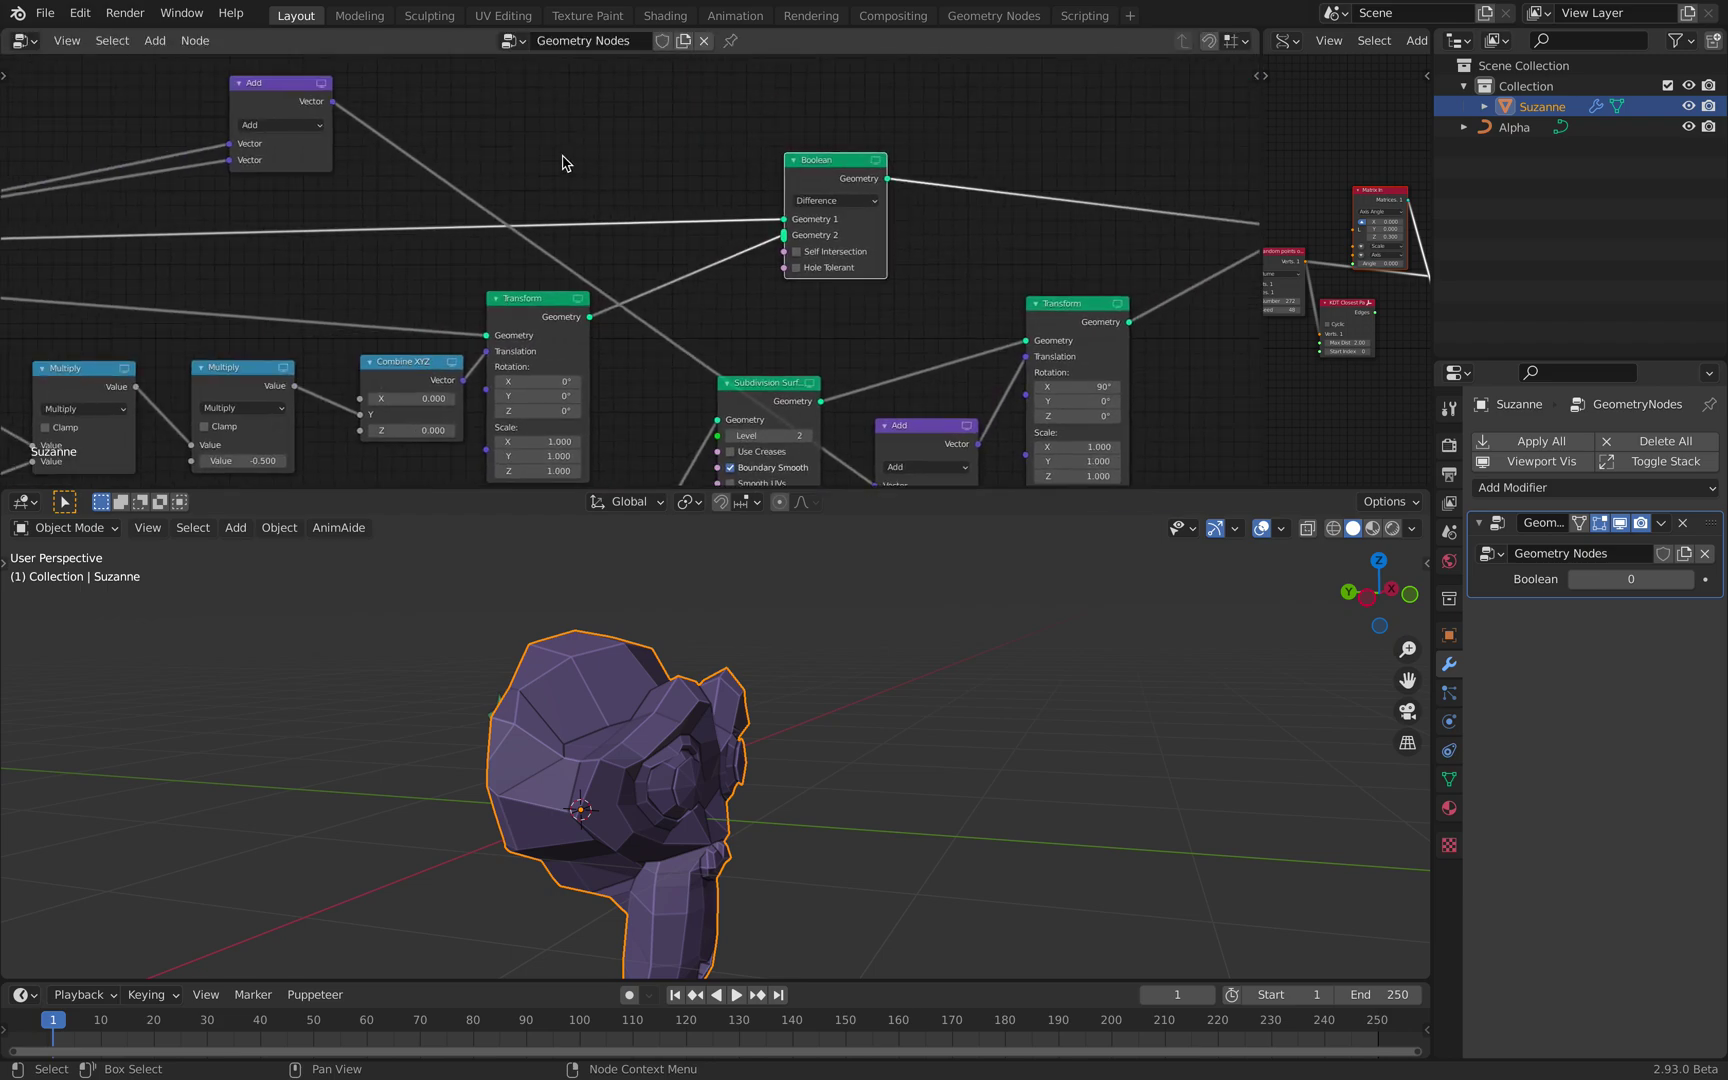
pyautogui.moveTo(563, 158); pyautogui.dragTo(614, 156, button='middle')
pyautogui.moveTo(343, 93); pyautogui.dragTo(361, 97)
pyautogui.moveTo(459, 161); pyautogui.dragTo(472, 123, button='middle')
# Step: Add a torus mesh to the scene and move it clear of the monkey head
pyautogui.moveTo(665, 648); pyautogui.dragTo(795, 683, button='middle')
pyautogui.click(872, 629)
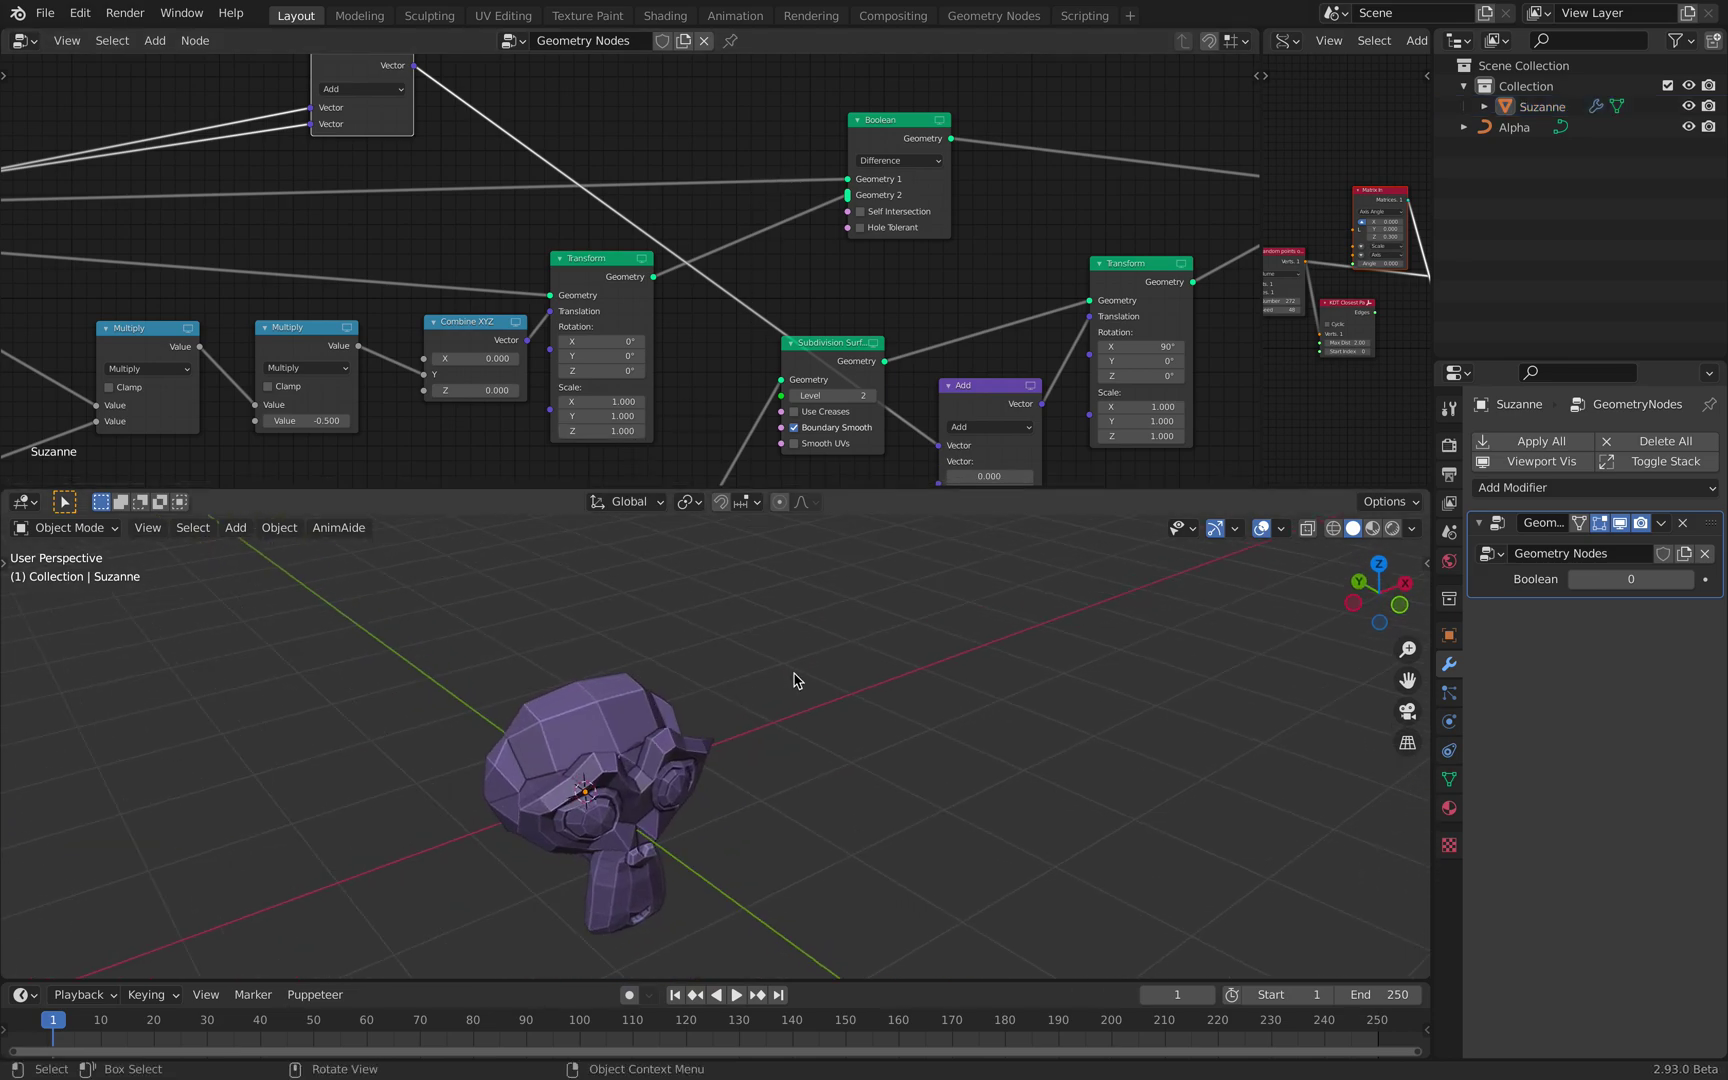
pyautogui.hotkey('shift', 'a')
pyautogui.moveTo(786, 680)
pyautogui.click(927, 363)
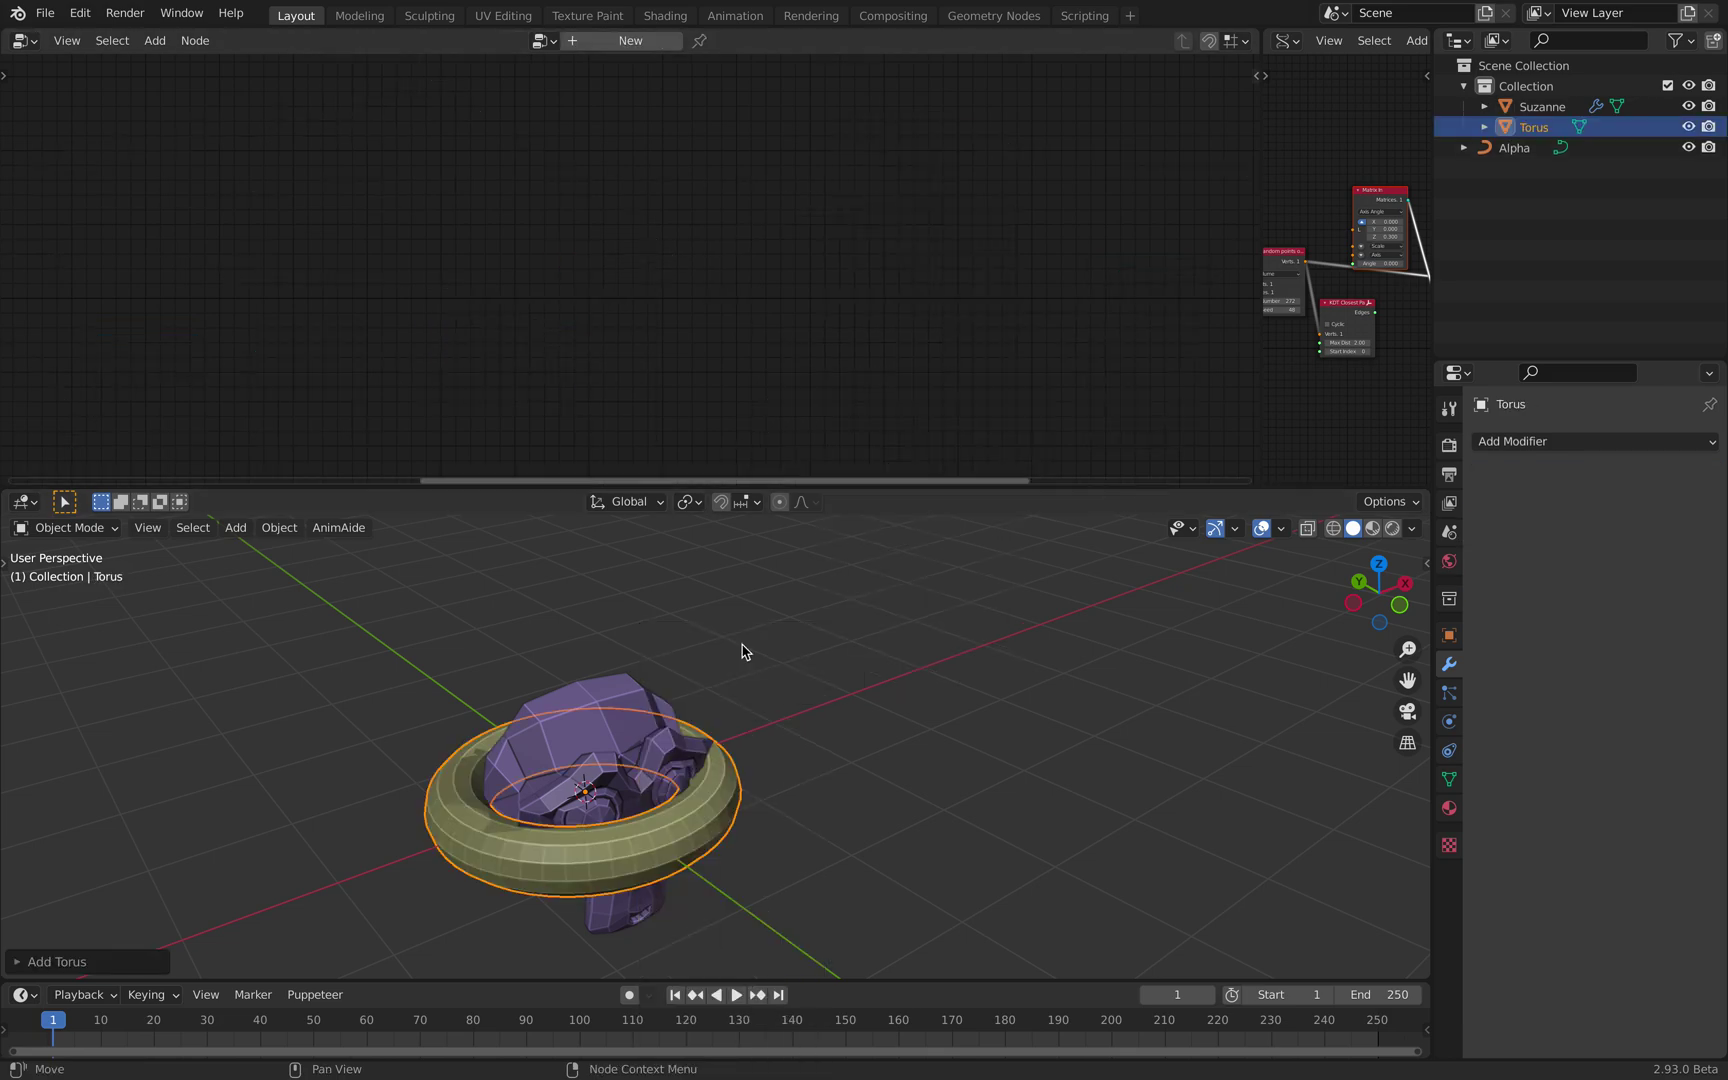
pyautogui.press('g')
pyautogui.click(1000, 738)
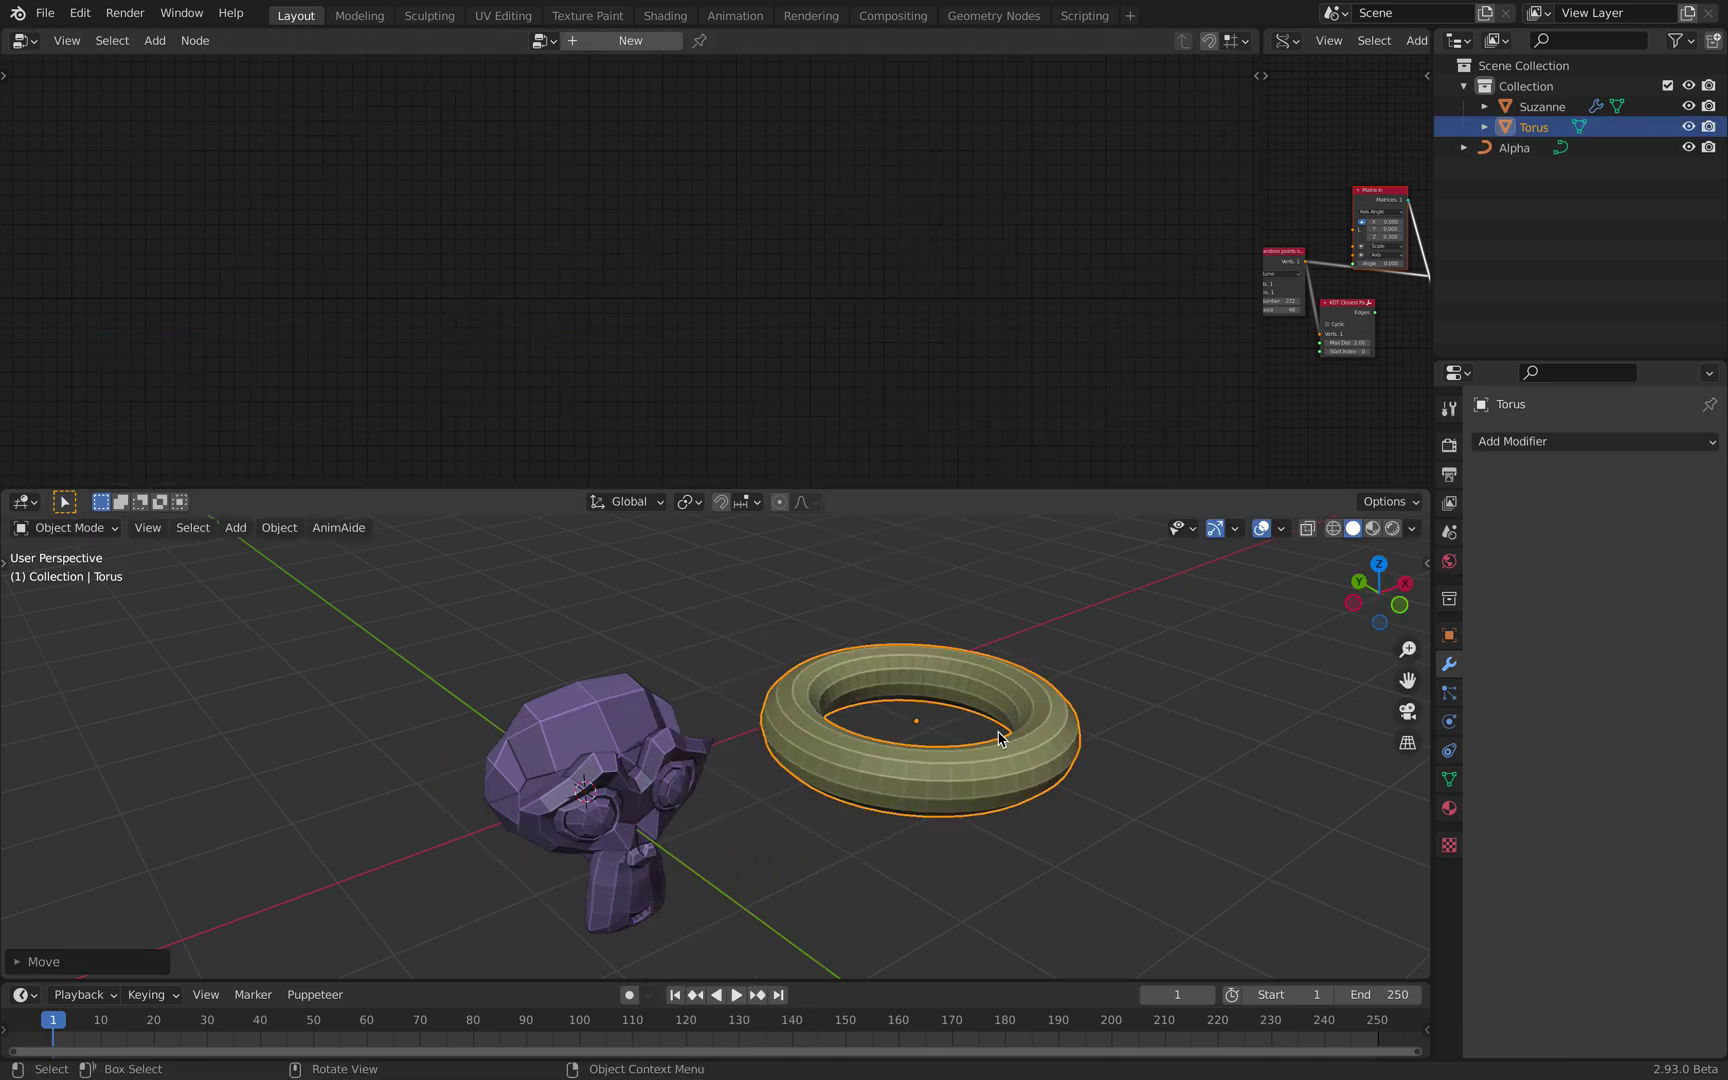
# Step: Add a Geometry Nodes modifier to the torus, assign it the Geometry Nodes group and try changing its Boolean value
pyautogui.click(1527, 445)
pyautogui.click(1349, 653)
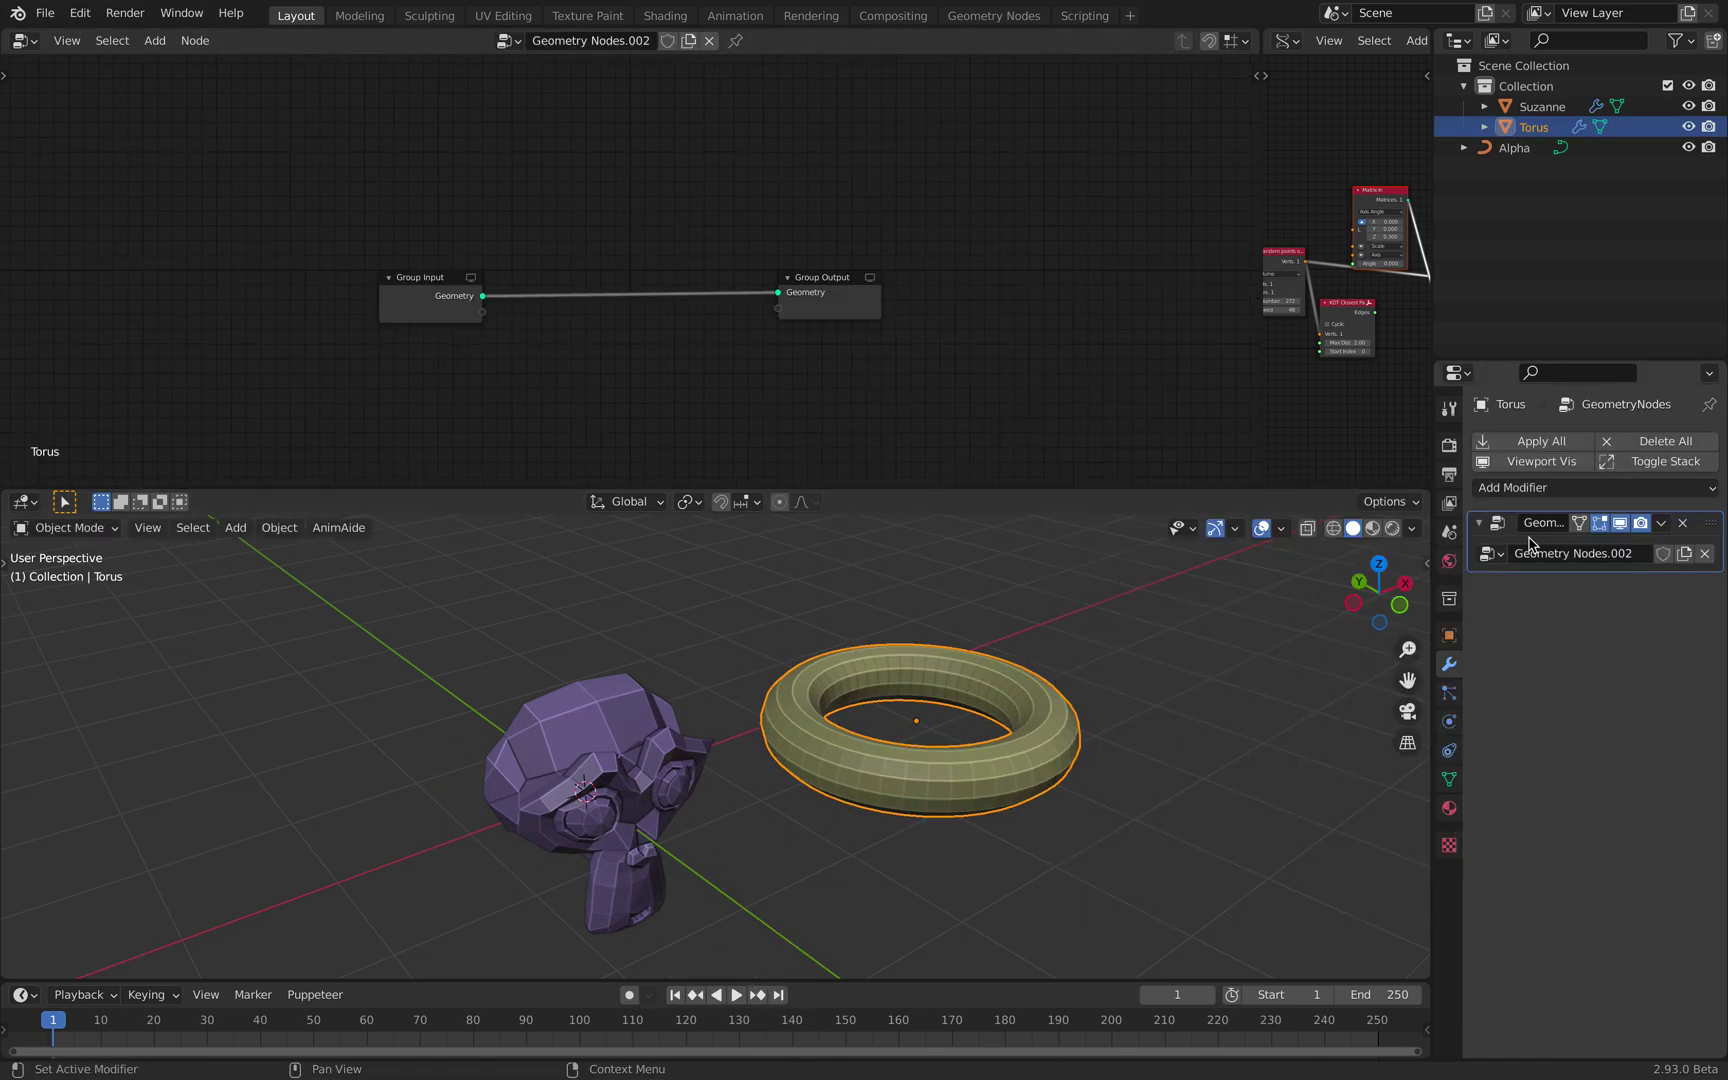
pyautogui.click(1492, 554)
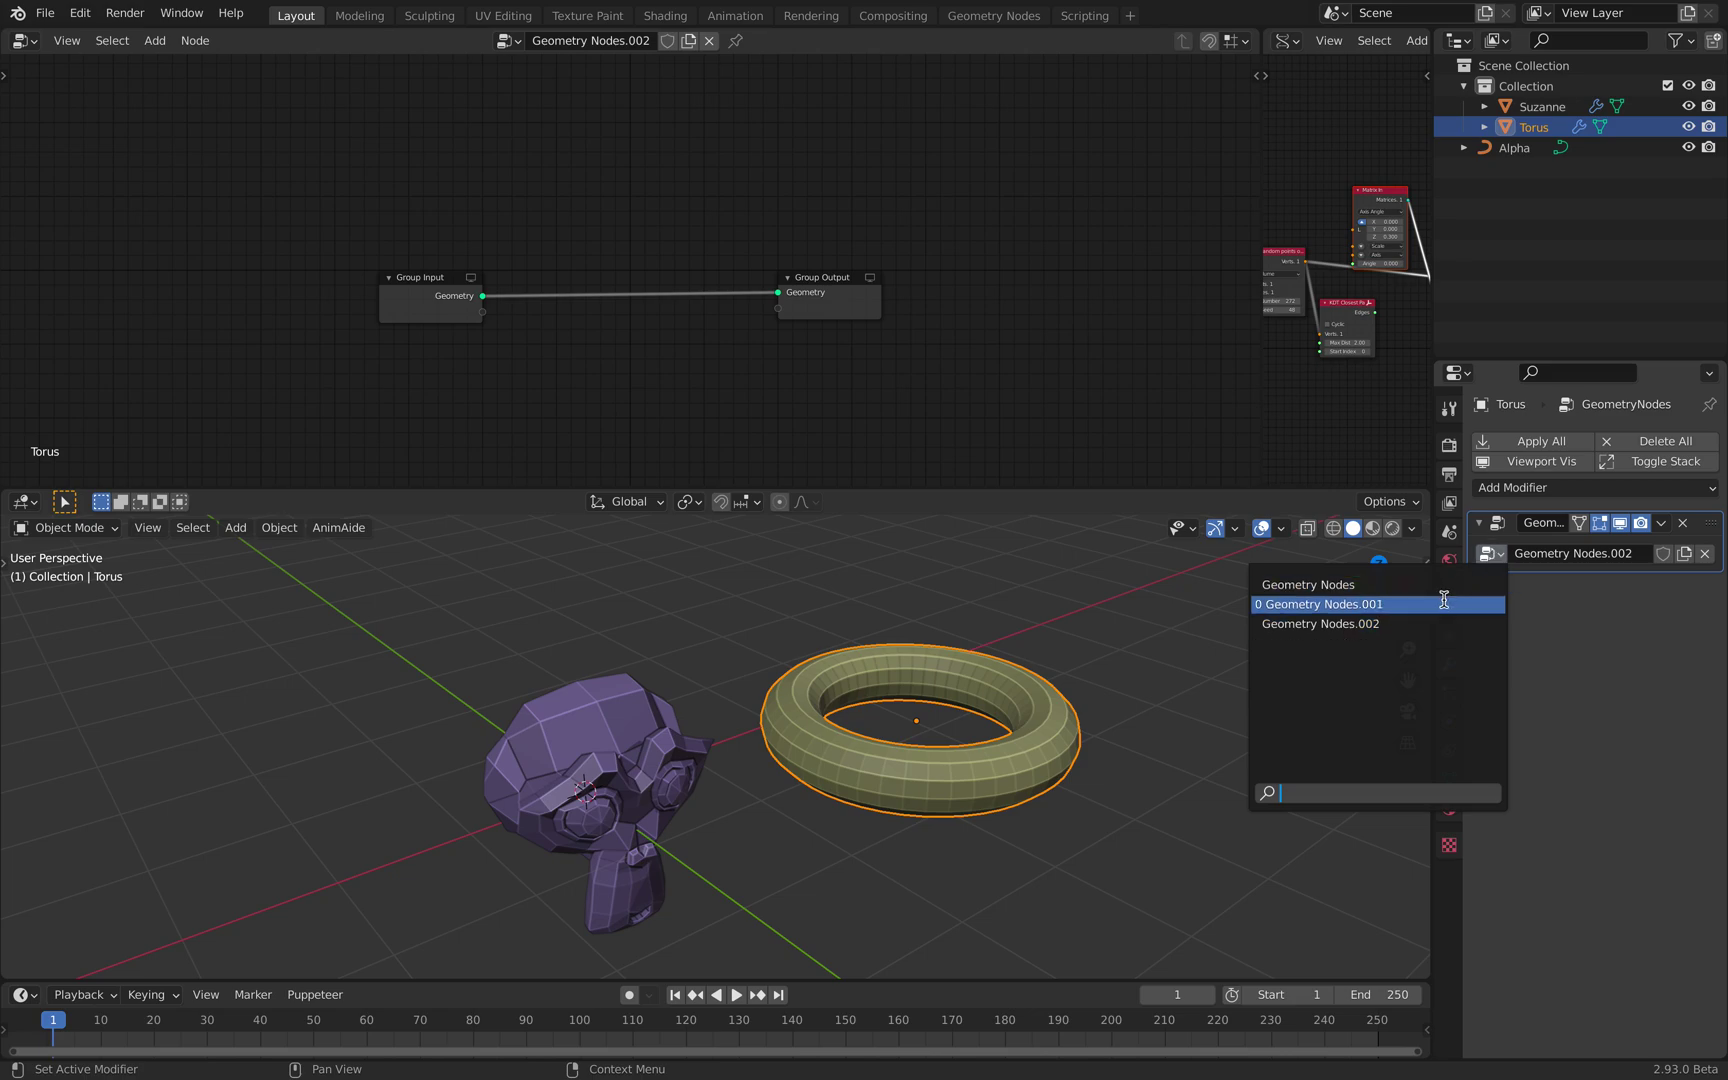
pyautogui.click(1444, 603)
pyautogui.click(1492, 556)
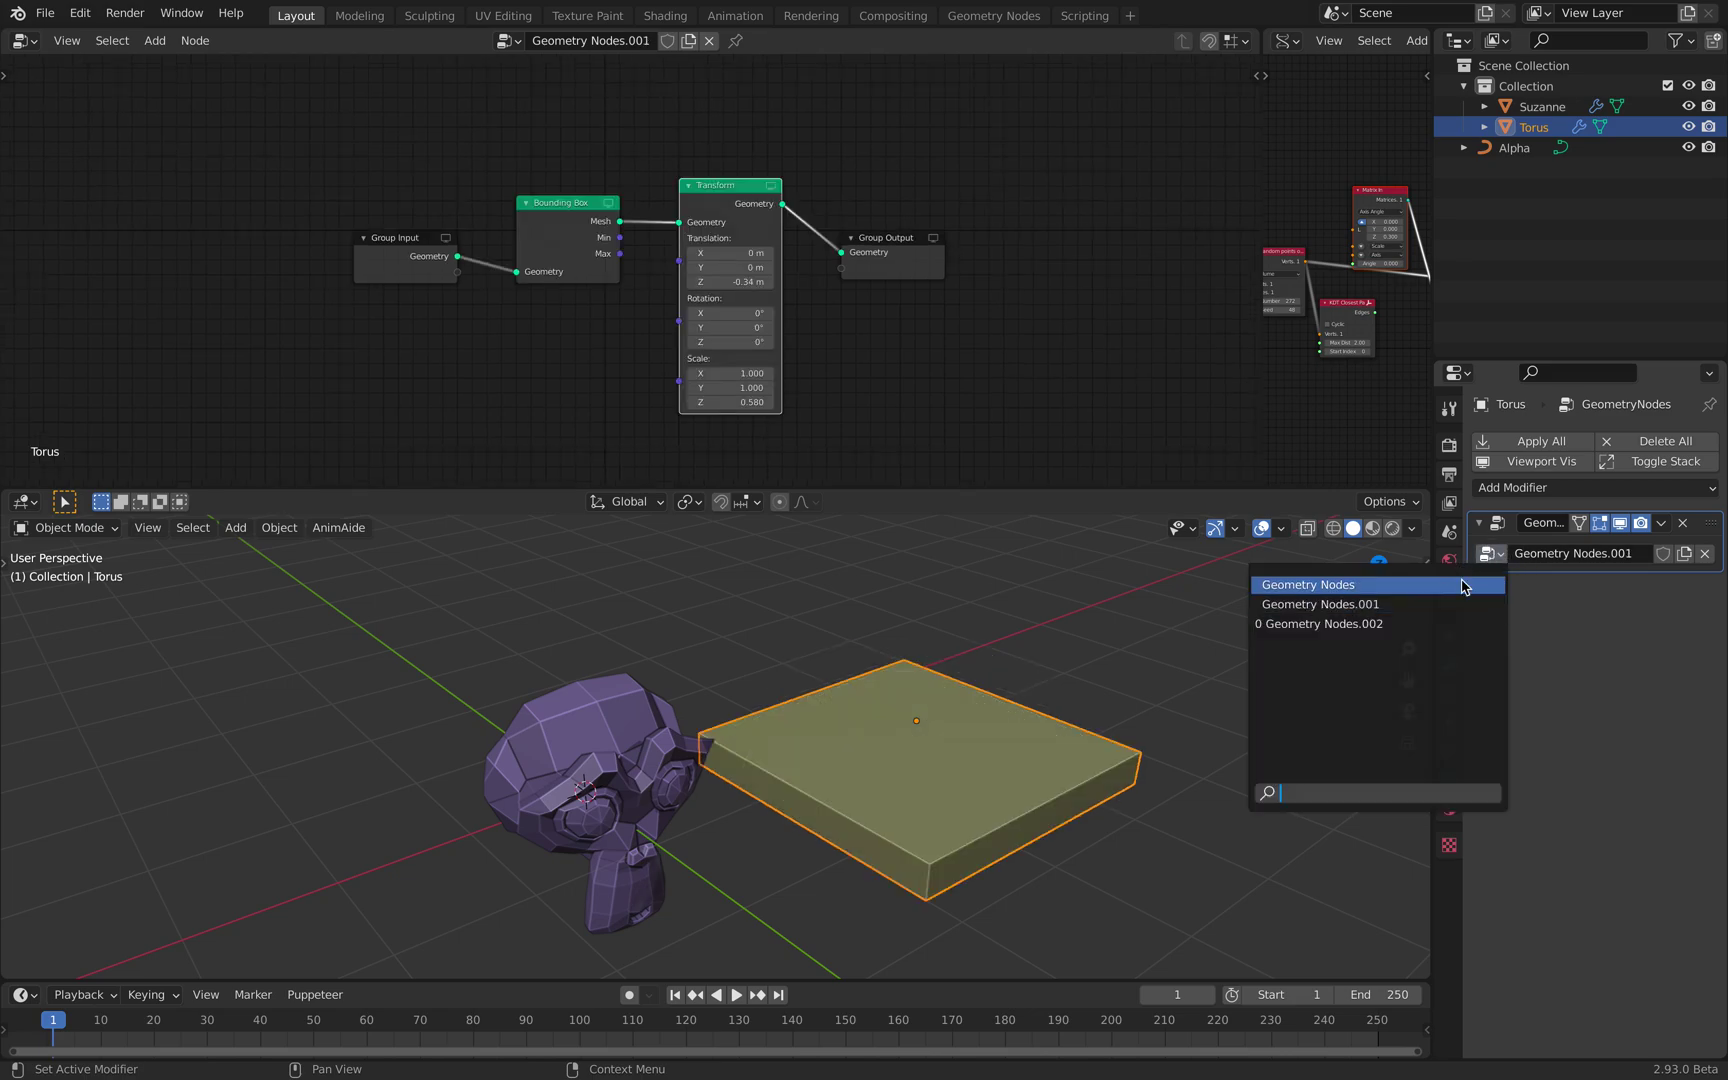
pyautogui.click(1462, 586)
pyautogui.moveTo(1045, 692); pyautogui.dragTo(1178, 722, button='middle')
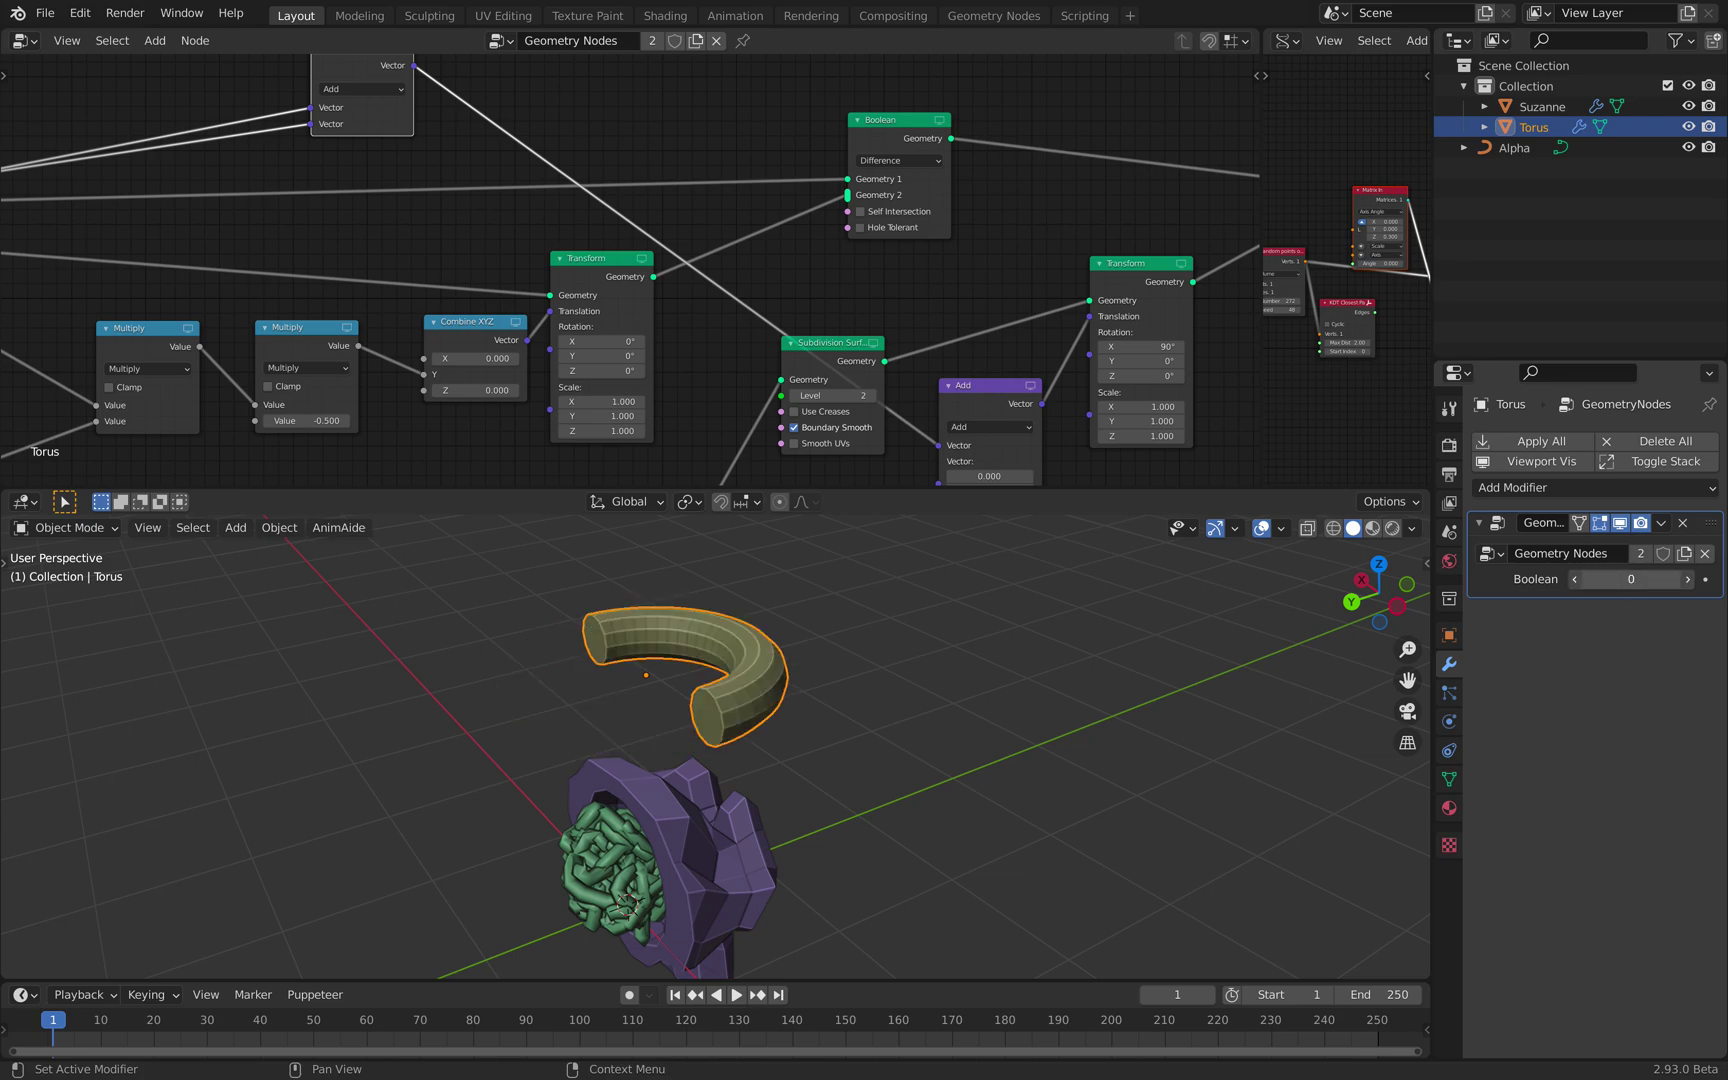
pyautogui.moveTo(1616, 579); pyautogui.dragTo(1650, 579)
# Step: Delete the torus from the scene
pyautogui.click(829, 609)
pyautogui.moveTo(829, 609); pyautogui.dragTo(898, 652, button='middle')
pyautogui.click(809, 648)
pyautogui.press('x')
pyautogui.press('x')
pyautogui.click(748, 667)
pyautogui.scroll(3, 898, 652)
pyautogui.rightClick(778, 652)
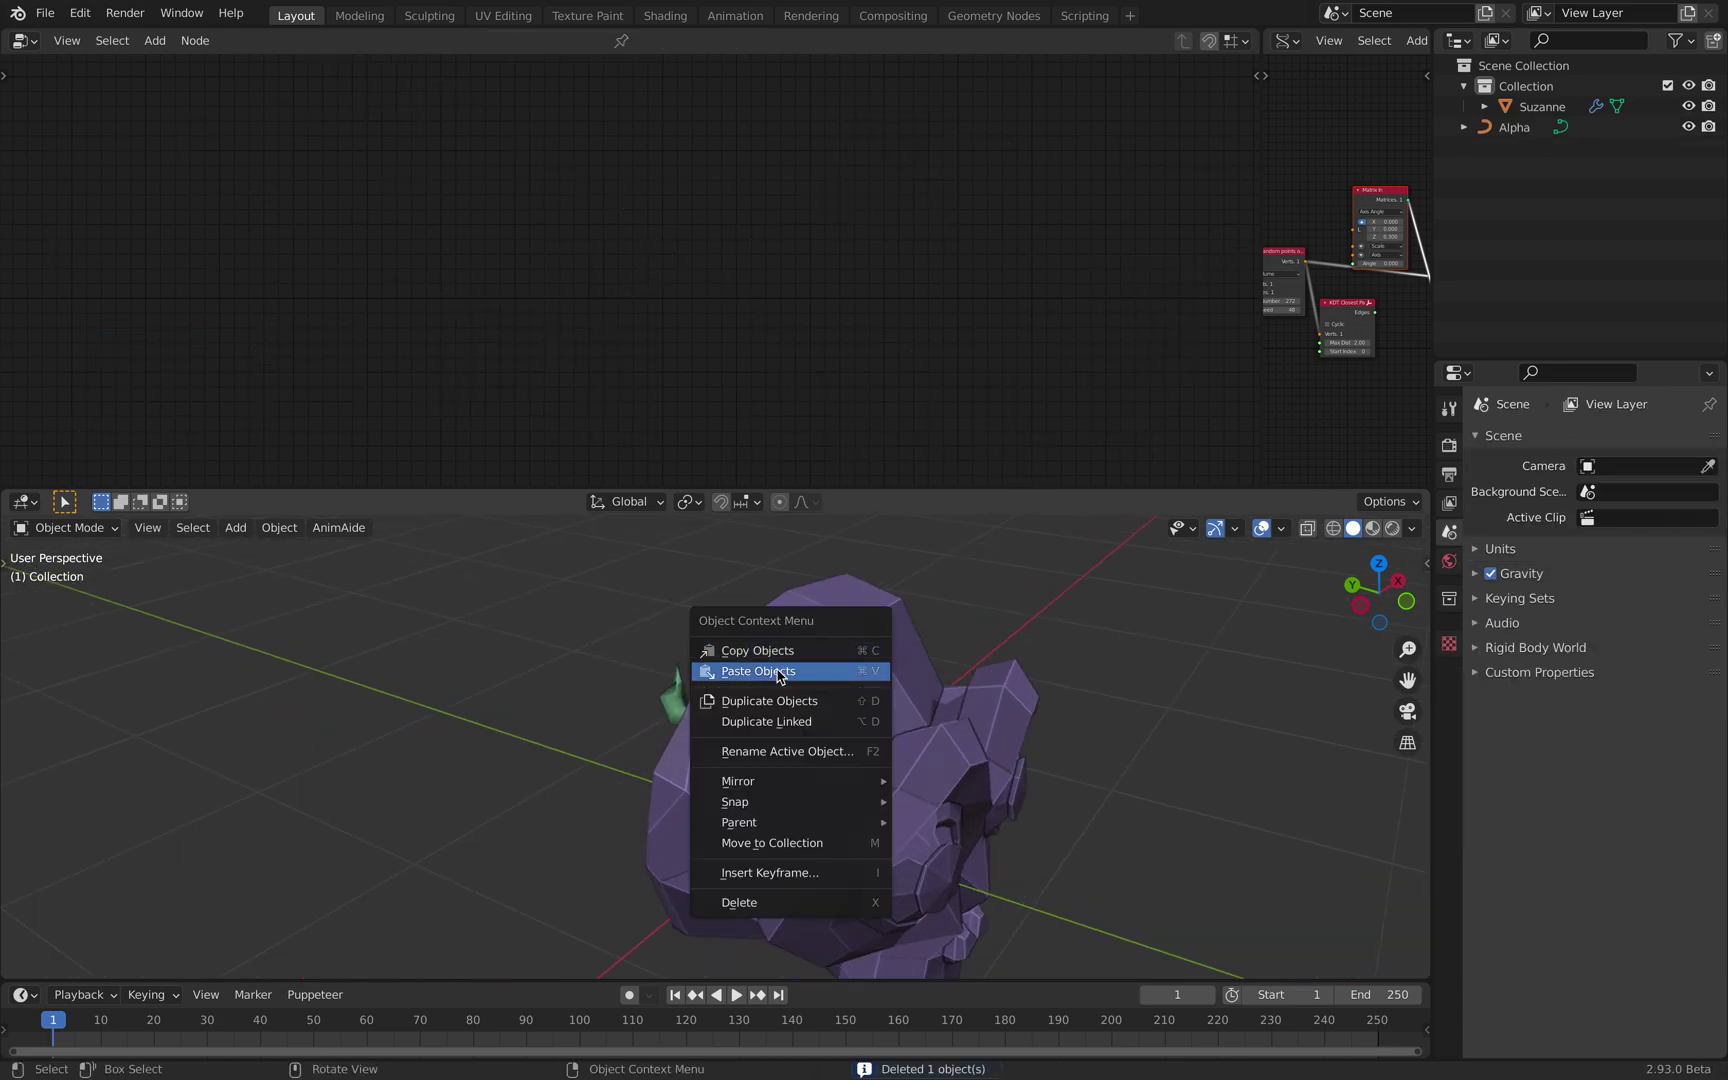
pyautogui.click(778, 676)
# Step: Select Suzanne and move the second Boolean node and the 90° Transform node closer to the Group Output
pyautogui.moveTo(778, 676); pyautogui.dragTo(810, 609, button='middle')
pyautogui.click(797, 661)
pyautogui.scroll(2, 856, 181)
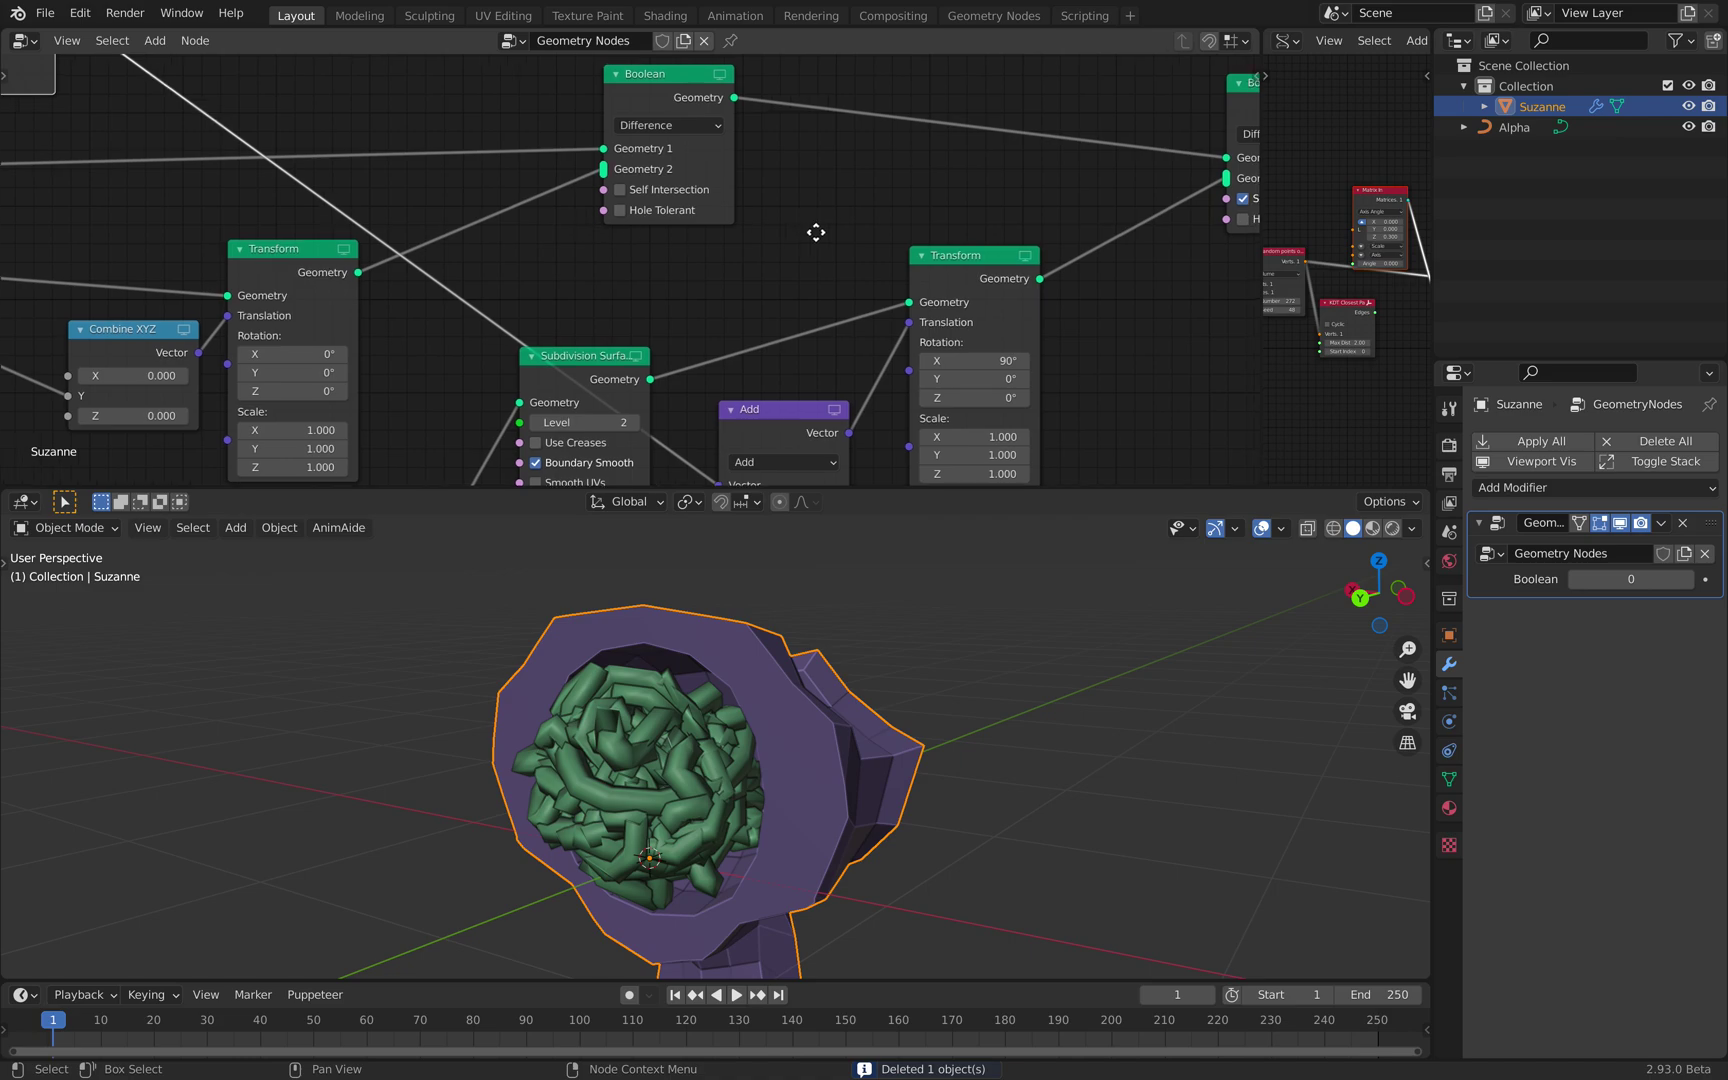
pyautogui.scroll(-4, 819, 237)
pyautogui.click(466, 150)
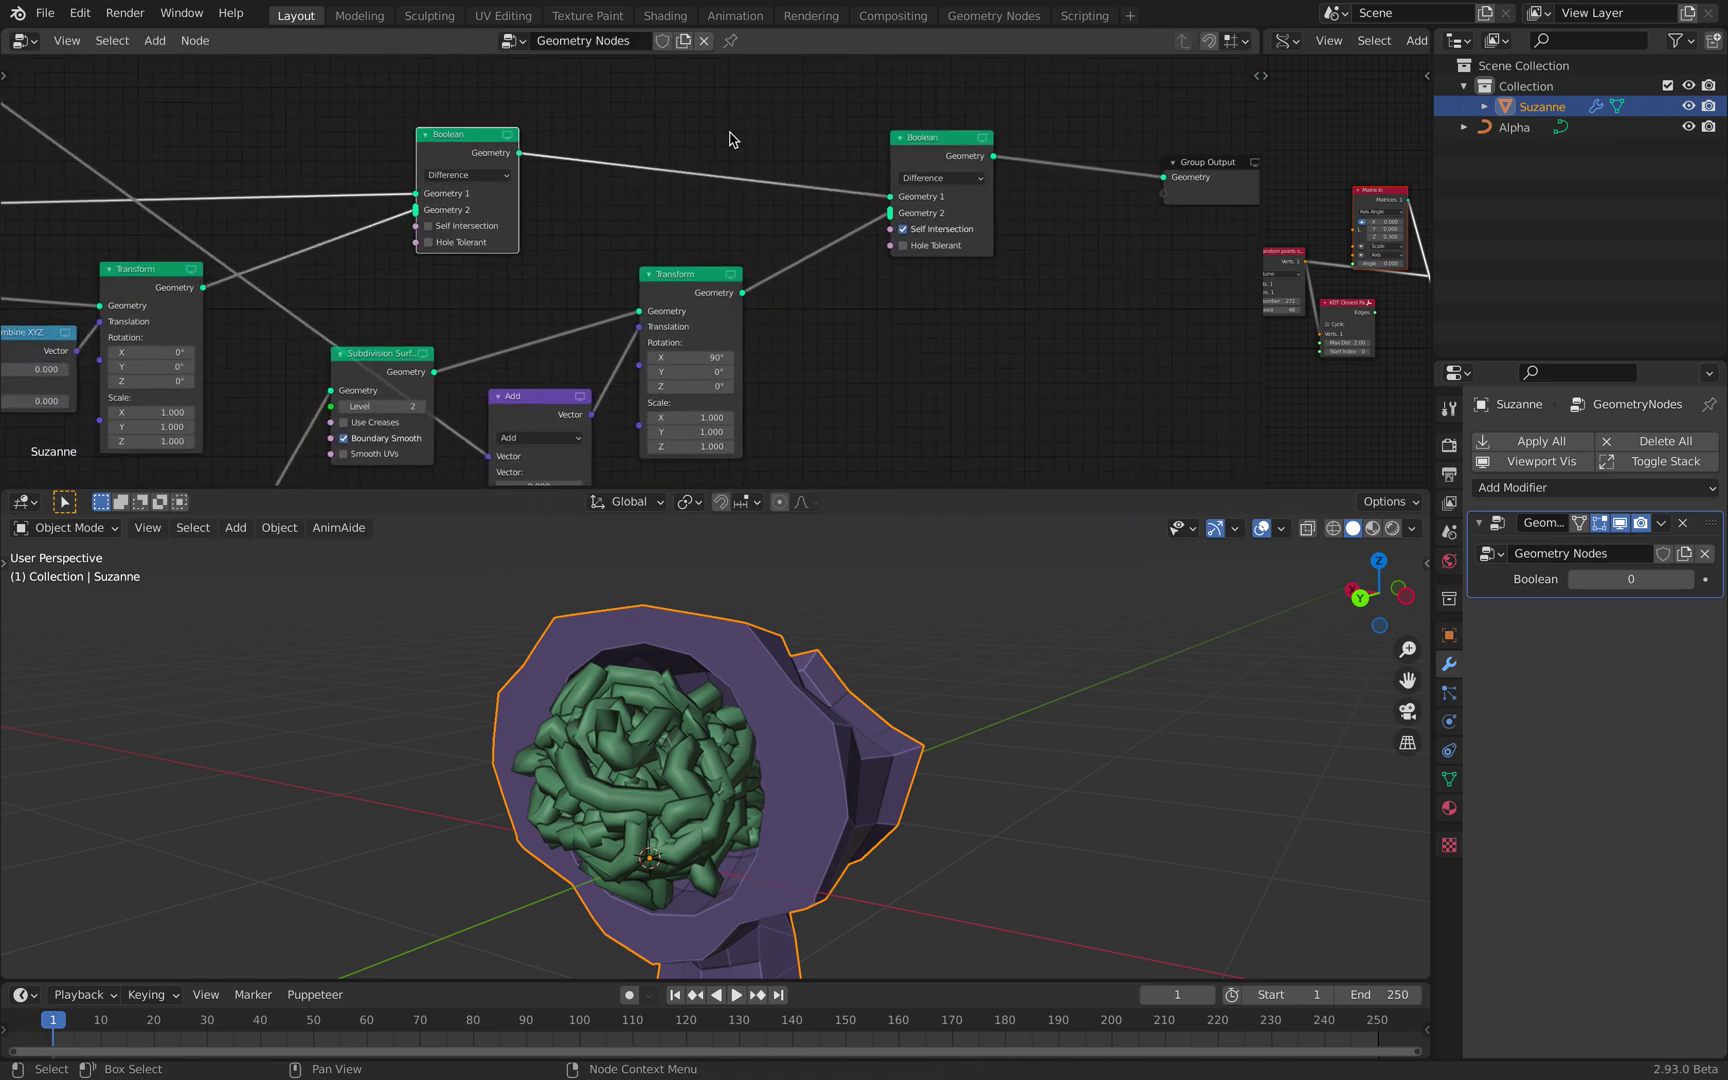
pyautogui.moveTo(929, 141); pyautogui.dragTo(960, 143)
pyautogui.moveTo(695, 162); pyautogui.dragTo(775, 171, button='middle')
pyautogui.moveTo(788, 293); pyautogui.dragTo(895, 277)
# Step: Spread out the Subdivision Surface, second vector Add and Cube nodes so they sit apart before the 90° Transform node
pyautogui.moveTo(705, 255); pyautogui.dragTo(943, 91, button='middle')
pyautogui.moveTo(706, 212); pyautogui.dragTo(872, 160)
pyautogui.moveTo(817, 263); pyautogui.dragTo(861, 312)
pyautogui.moveTo(633, 337); pyautogui.dragTo(709, 307, button='middle')
pyautogui.moveTo(600, 333); pyautogui.dragTo(722, 290)
pyautogui.scroll(2, 722, 290)
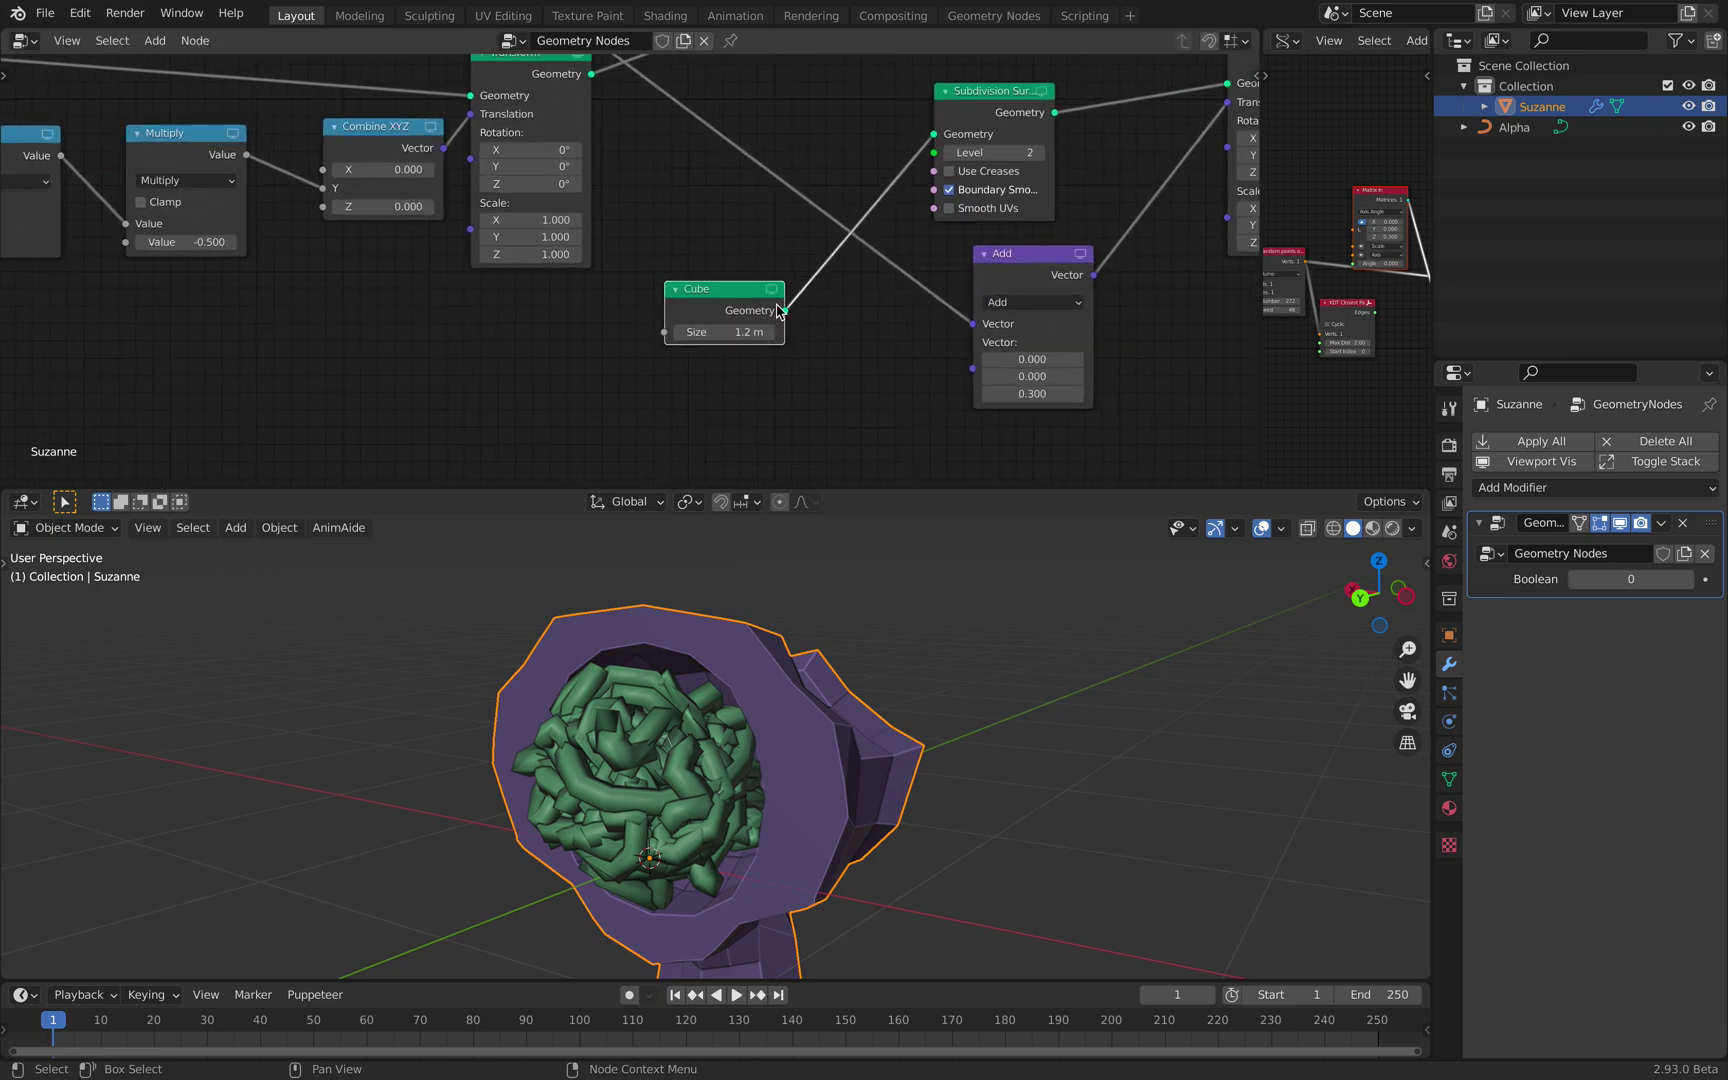
pyautogui.moveTo(985, 99); pyautogui.dragTo(1000, 104)
# Step: Try levels 1 and 3 on the Subdivision Surface node and return it to level 2
pyautogui.click(966, 157)
pyautogui.moveTo(733, 706); pyautogui.dragTo(822, 697, button='middle')
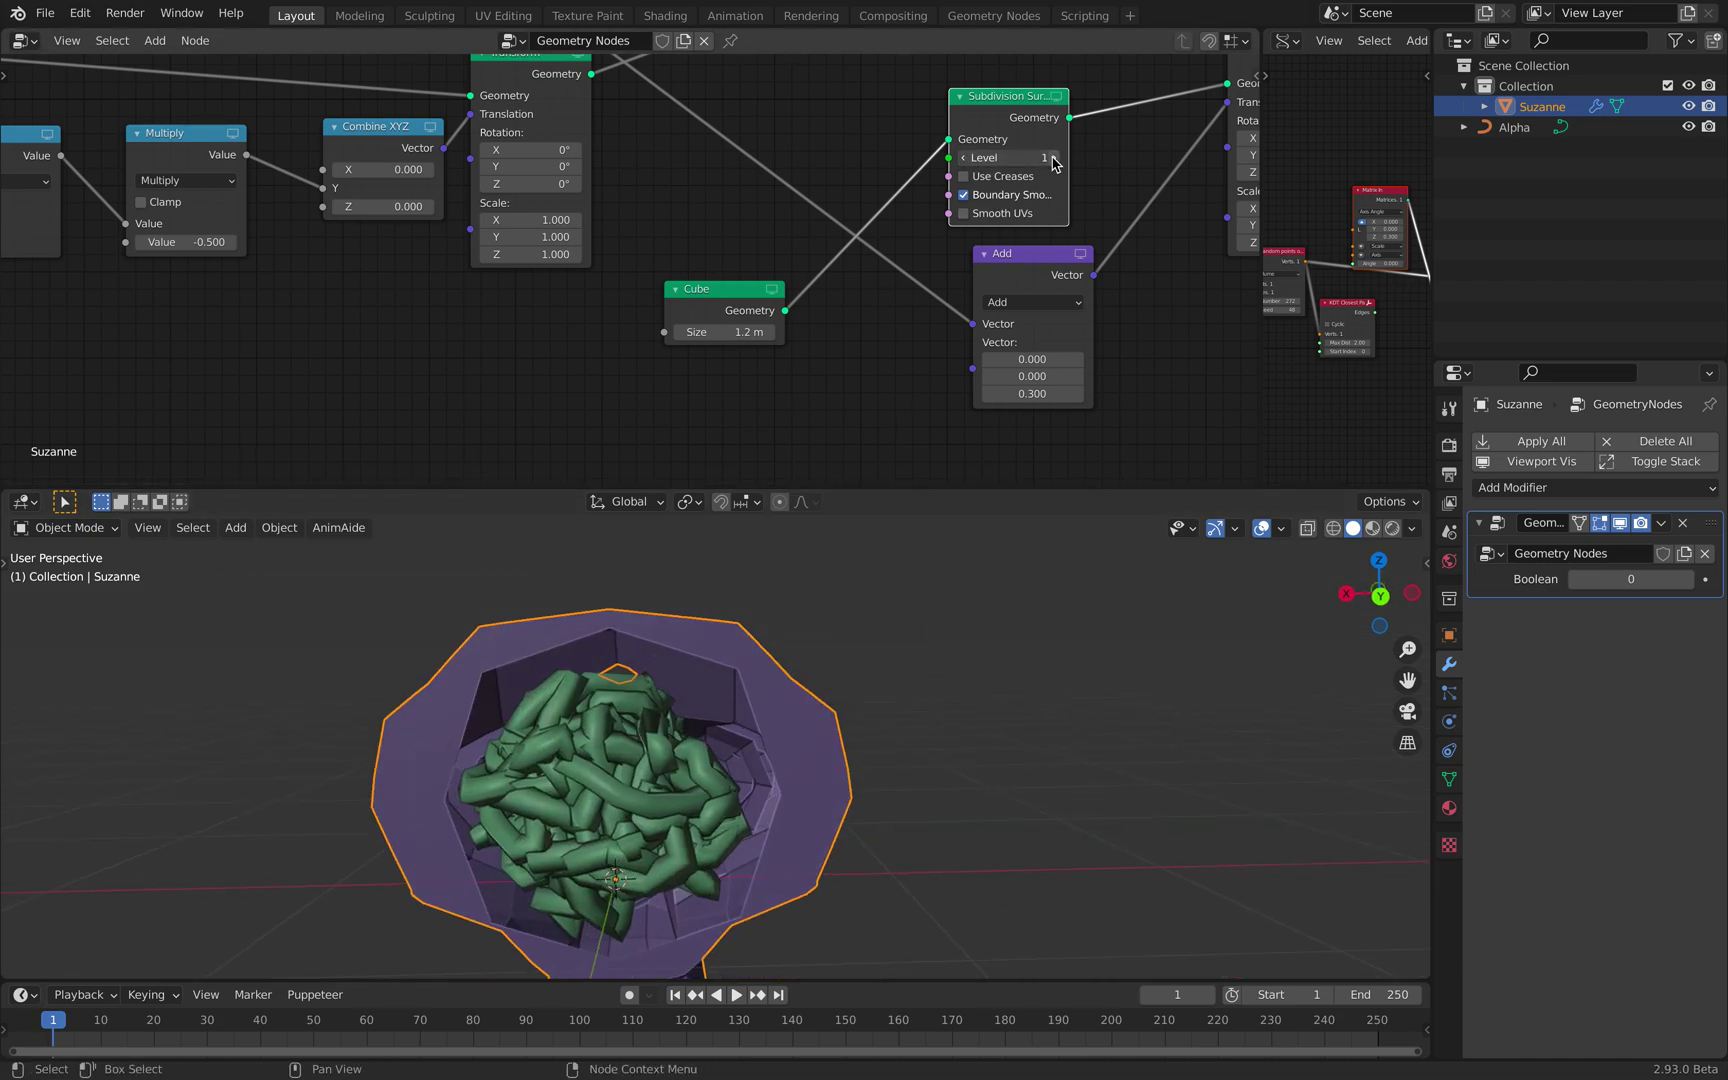
pyautogui.click(1052, 163)
pyautogui.click(1052, 163)
pyautogui.moveTo(883, 632); pyautogui.dragTo(828, 617, button='middle')
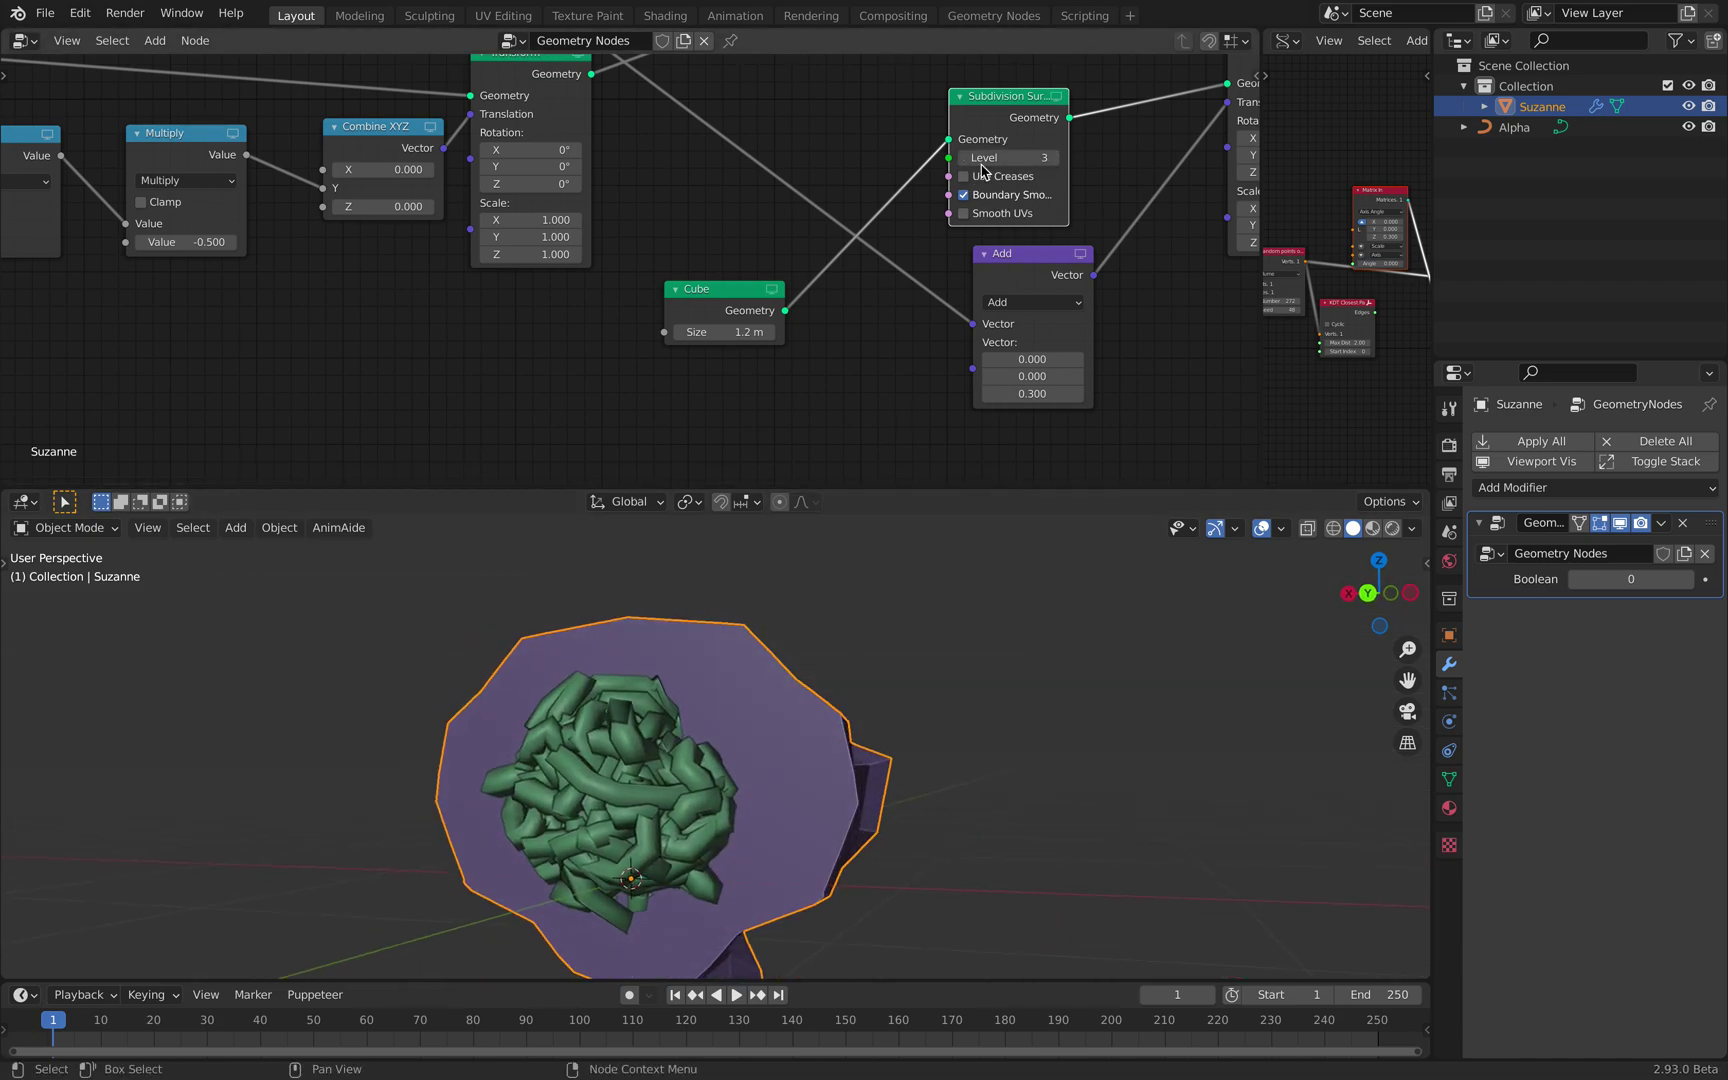
pyautogui.click(962, 159)
# Step: Move the Cube node beside Subdivision Surface and set its size to 1.26 m
pyautogui.moveTo(721, 298); pyautogui.dragTo(868, 148)
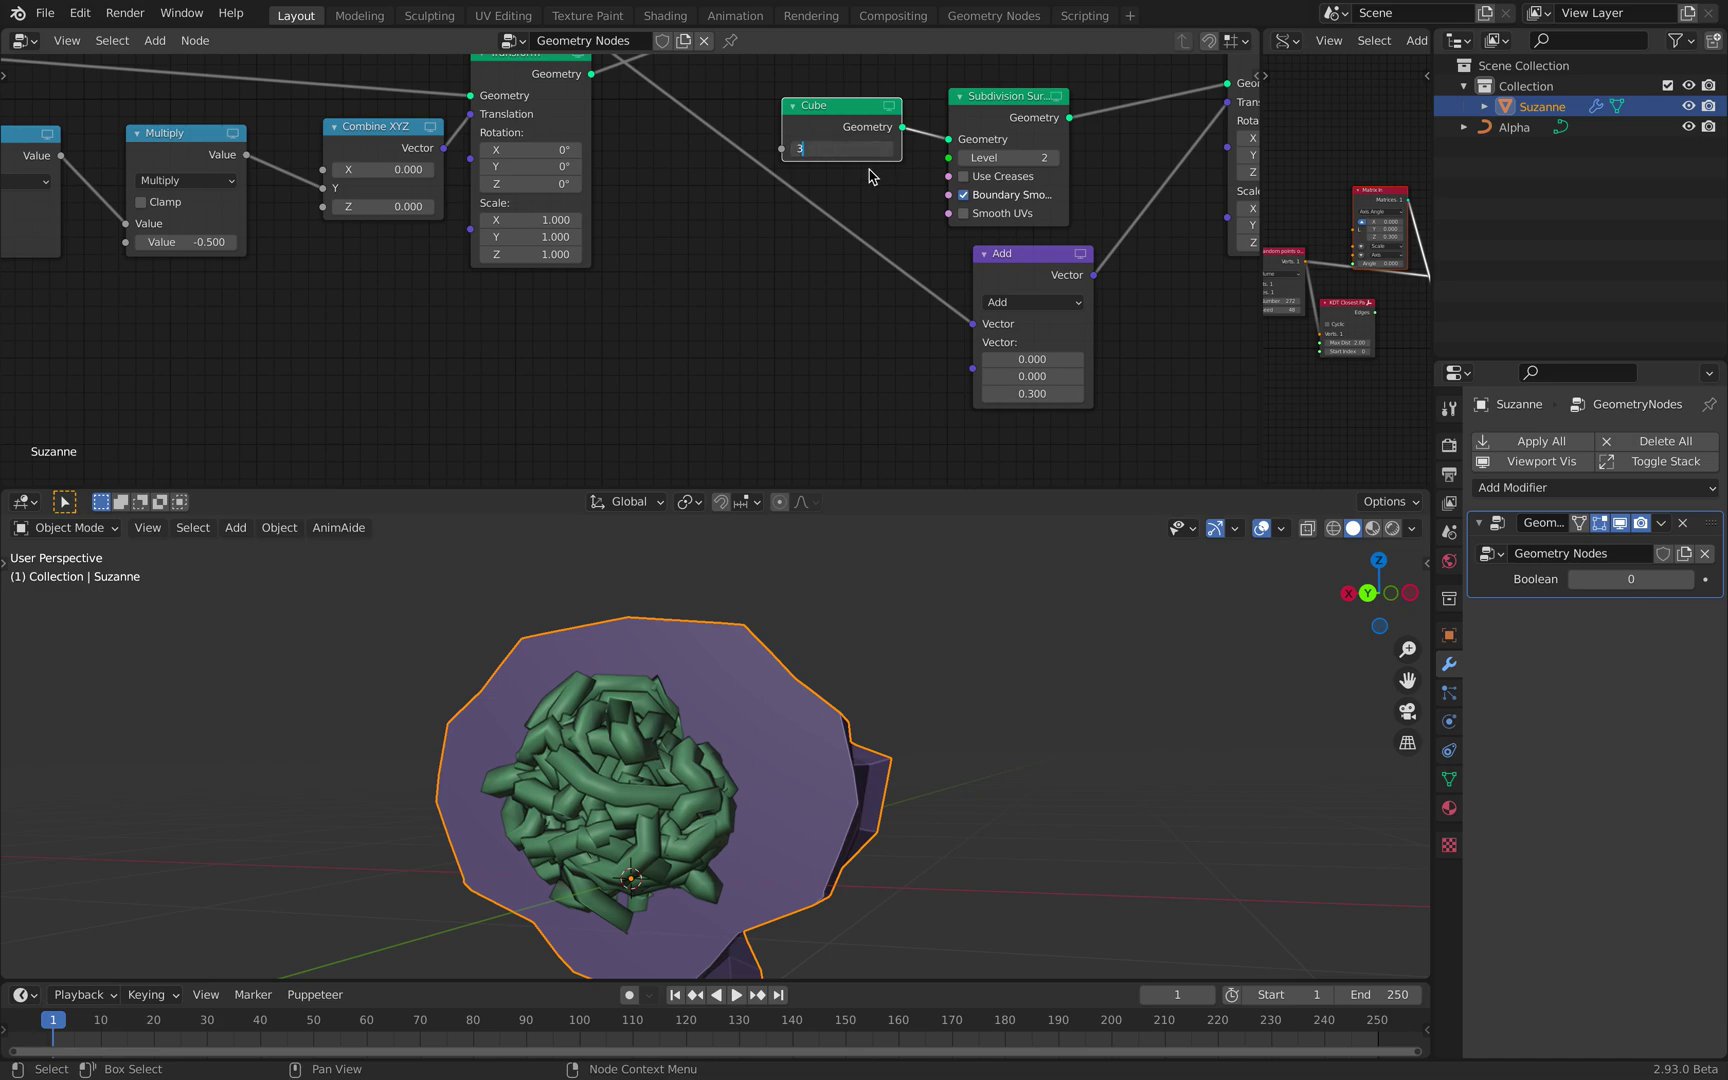
pyautogui.press('Return')
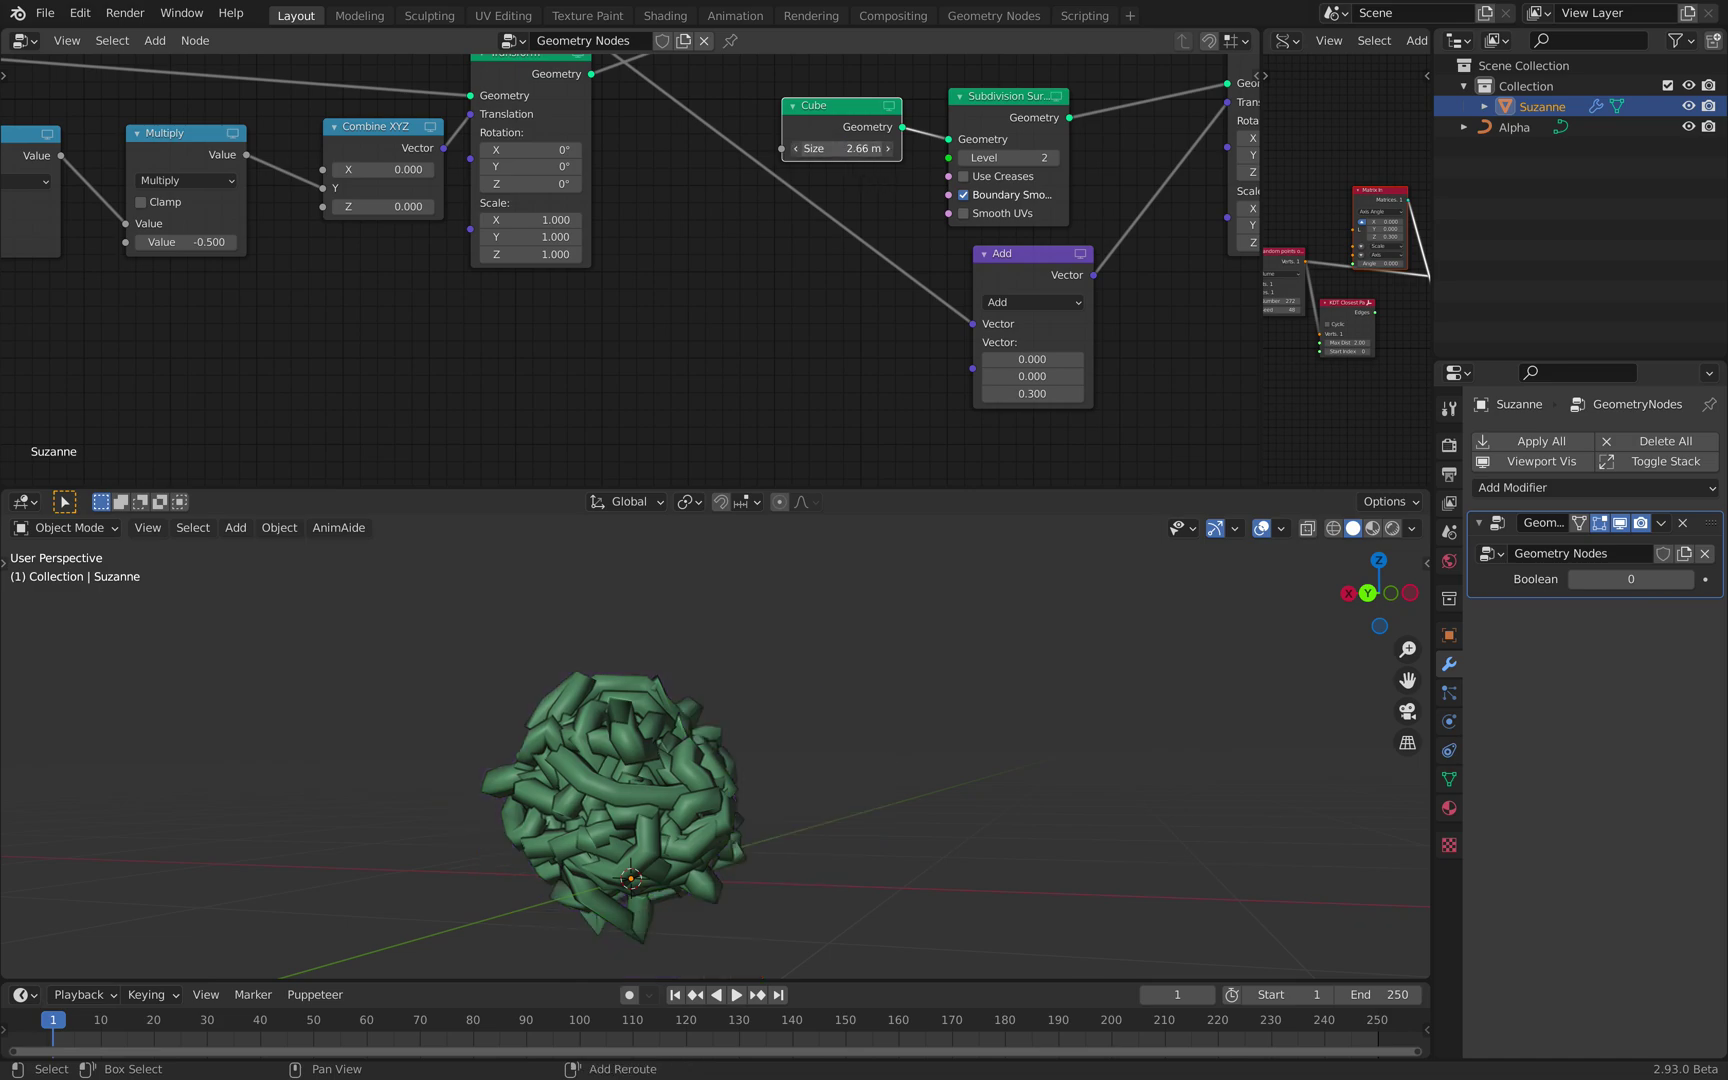
pyautogui.press('Return')
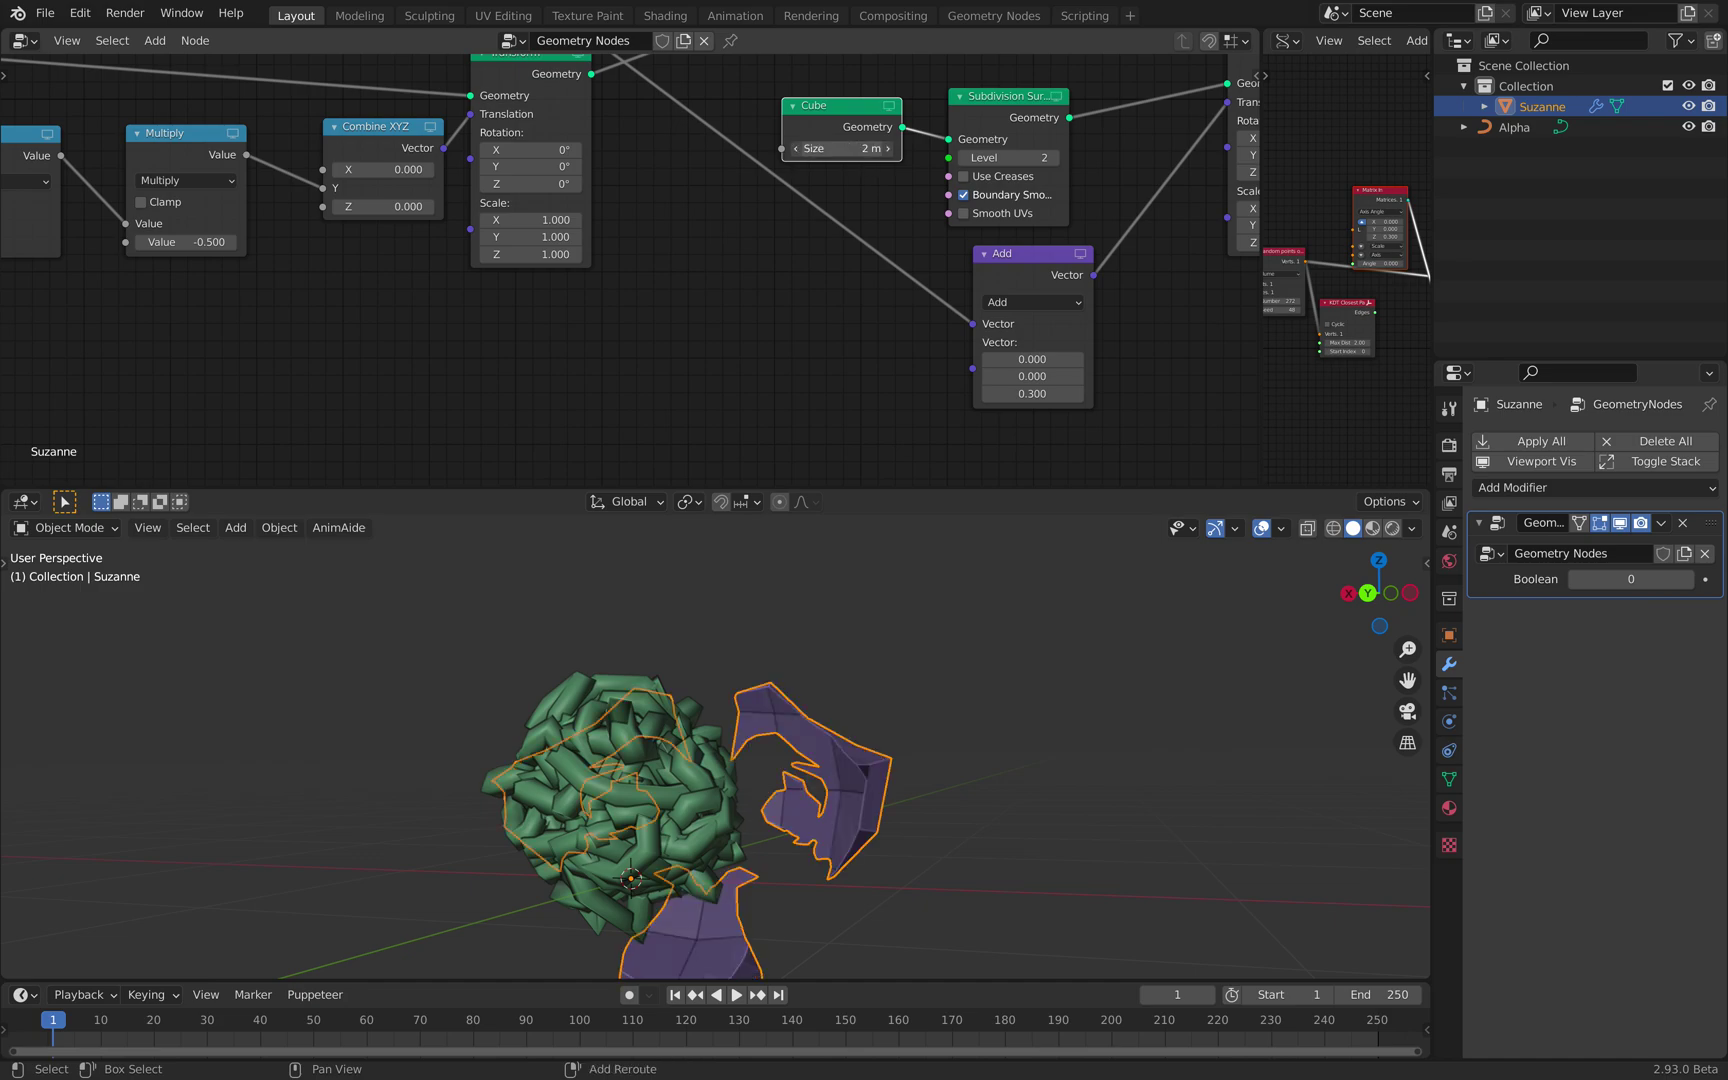
pyautogui.moveTo(845, 148); pyautogui.dragTo(793, 148)
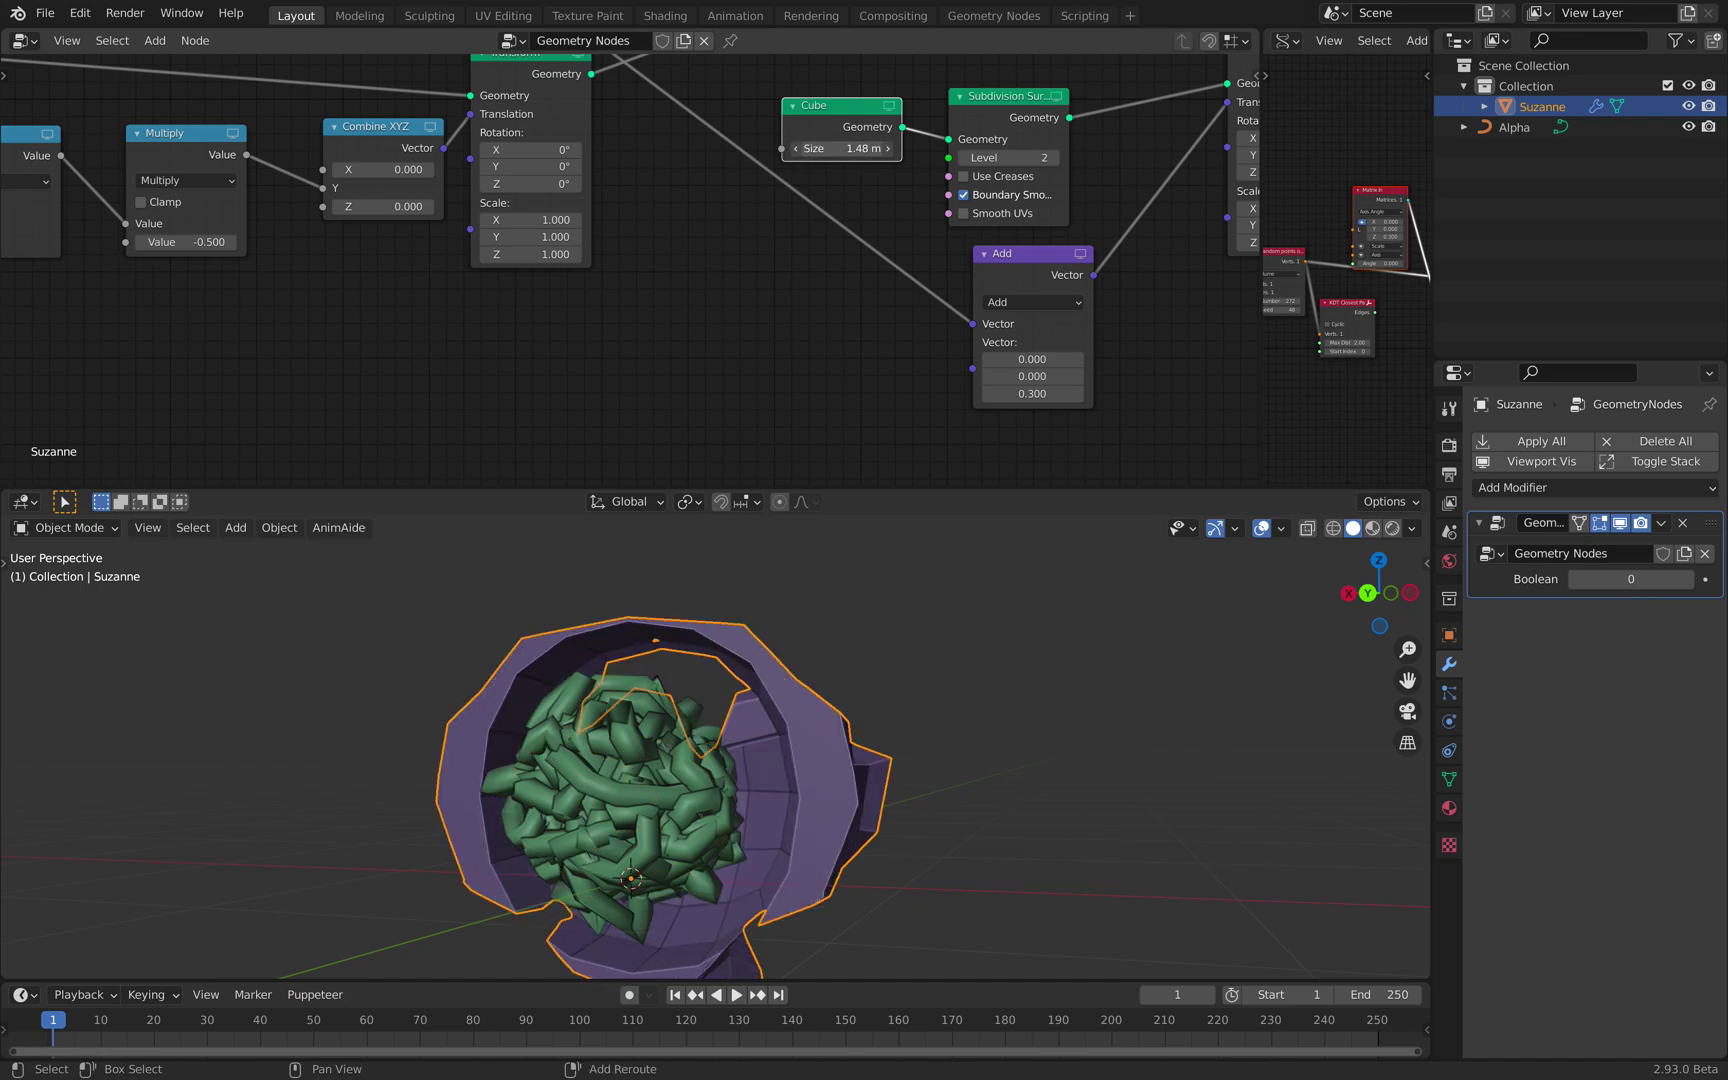
pyautogui.moveTo(793, 148); pyautogui.dragTo(777, 148)
# Step: Nudge the vector Add node below Subdivision Surface and set its third vector value to 0.320
pyautogui.moveTo(1146, 182); pyautogui.dragTo(728, 222, button='middle')
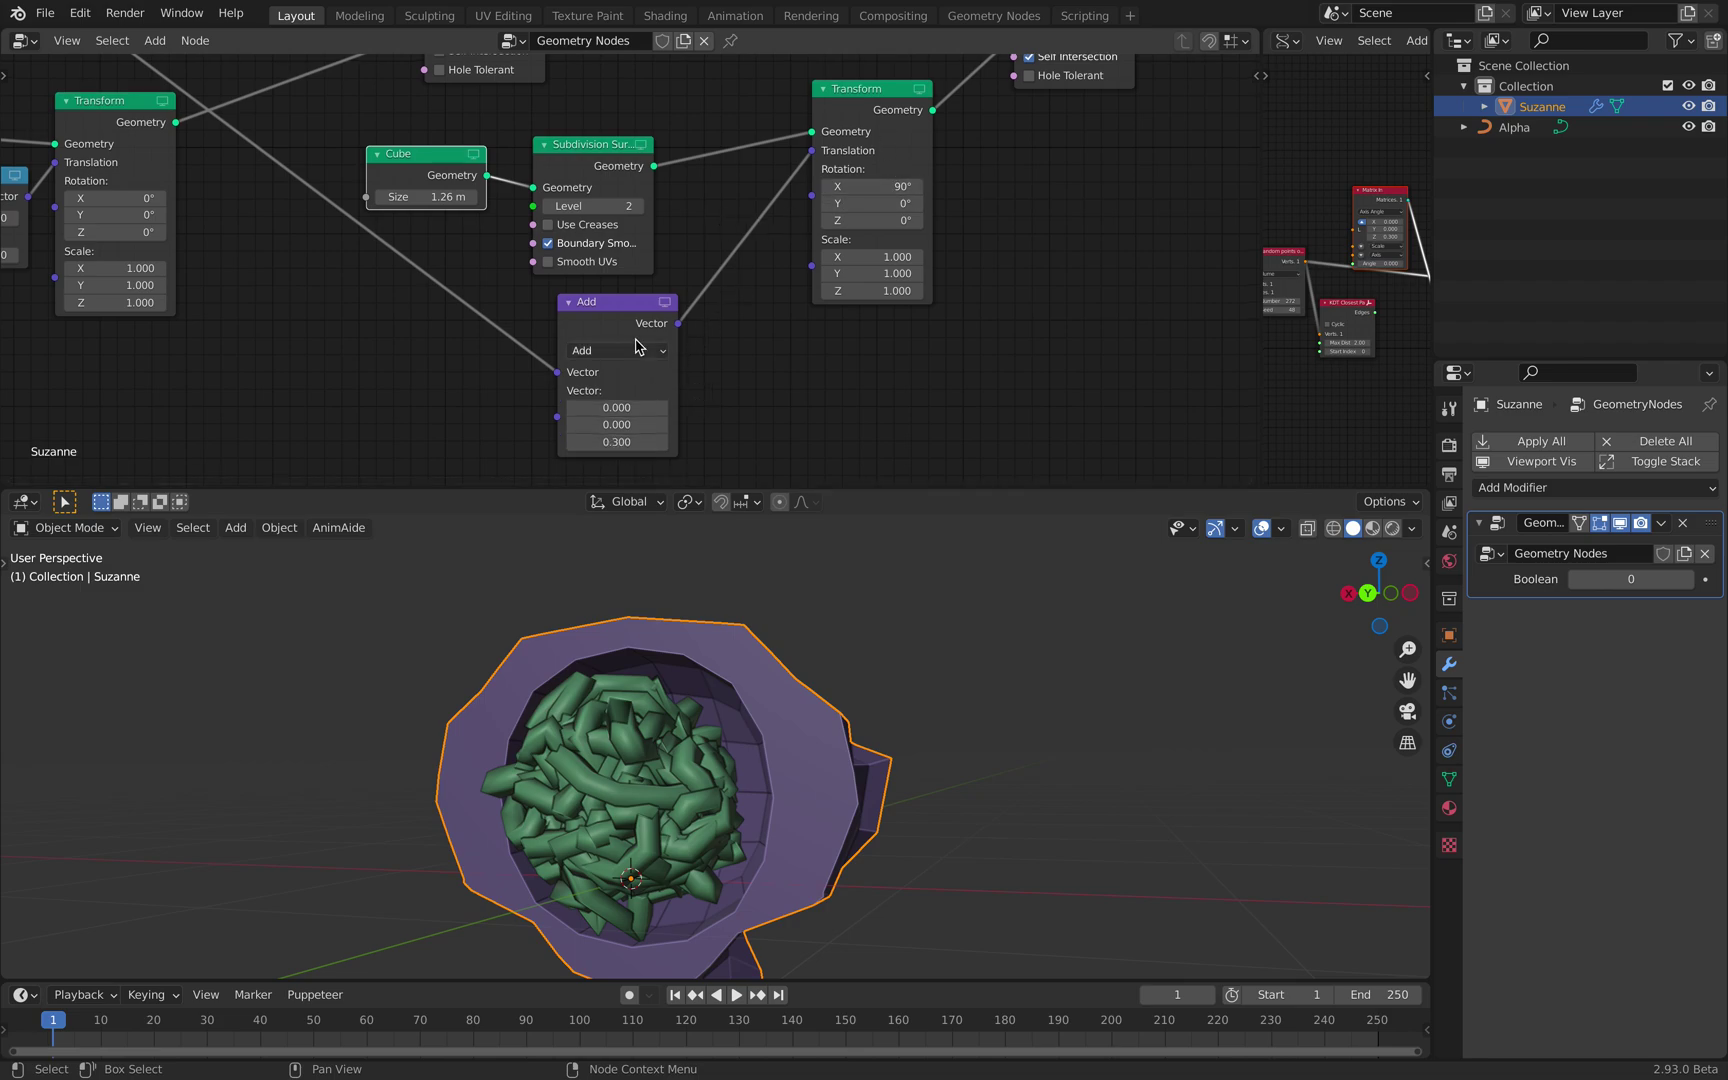
pyautogui.moveTo(650, 307); pyautogui.dragTo(660, 305)
pyautogui.moveTo(660, 305); pyautogui.dragTo(679, 299, button='middle')
pyautogui.moveTo(654, 430)
pyautogui.keyDown('shift'); pyautogui.mouseDown()
pyautogui.moveTo(680, 434)
pyautogui.moveTo(649, 434)
pyautogui.mouseUp(); pyautogui.keyUp('shift')
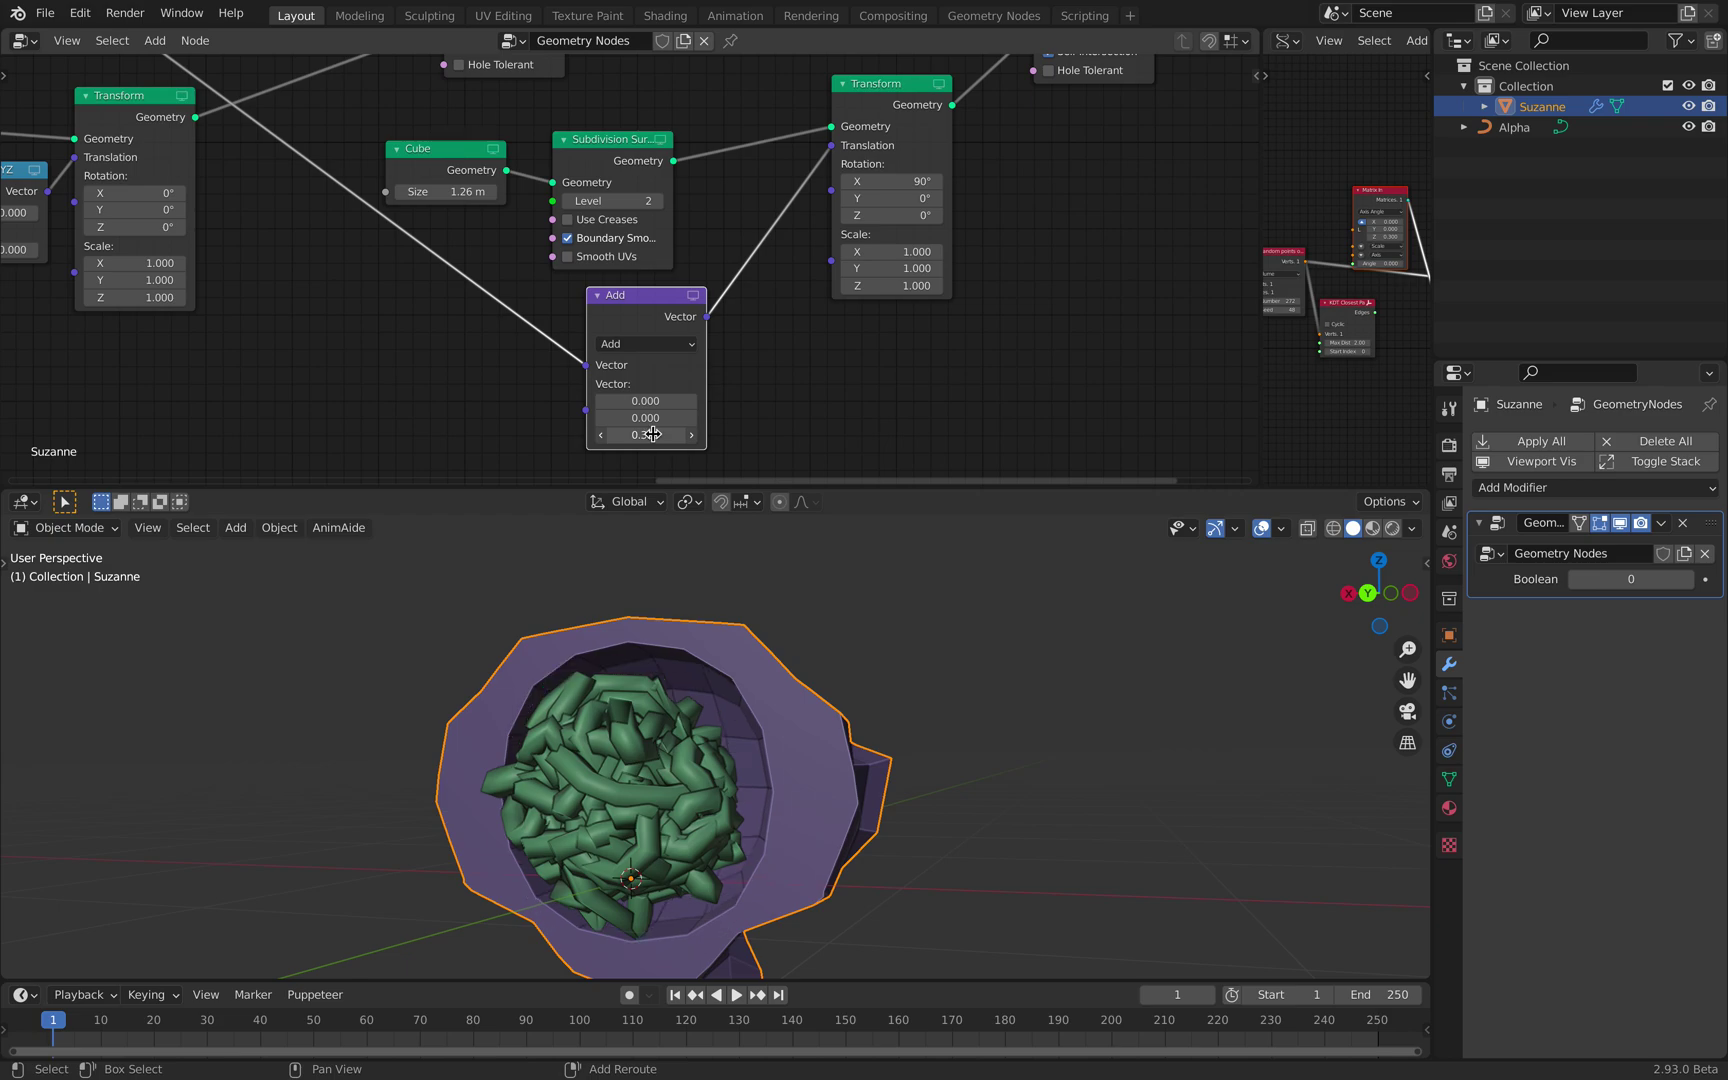
# Step: Select the green brain curve Alpha and widen the NodeTree editor to show all its nodes
pyautogui.moveTo(810, 648); pyautogui.dragTo(760, 760, button='middle')
pyautogui.click(724, 720)
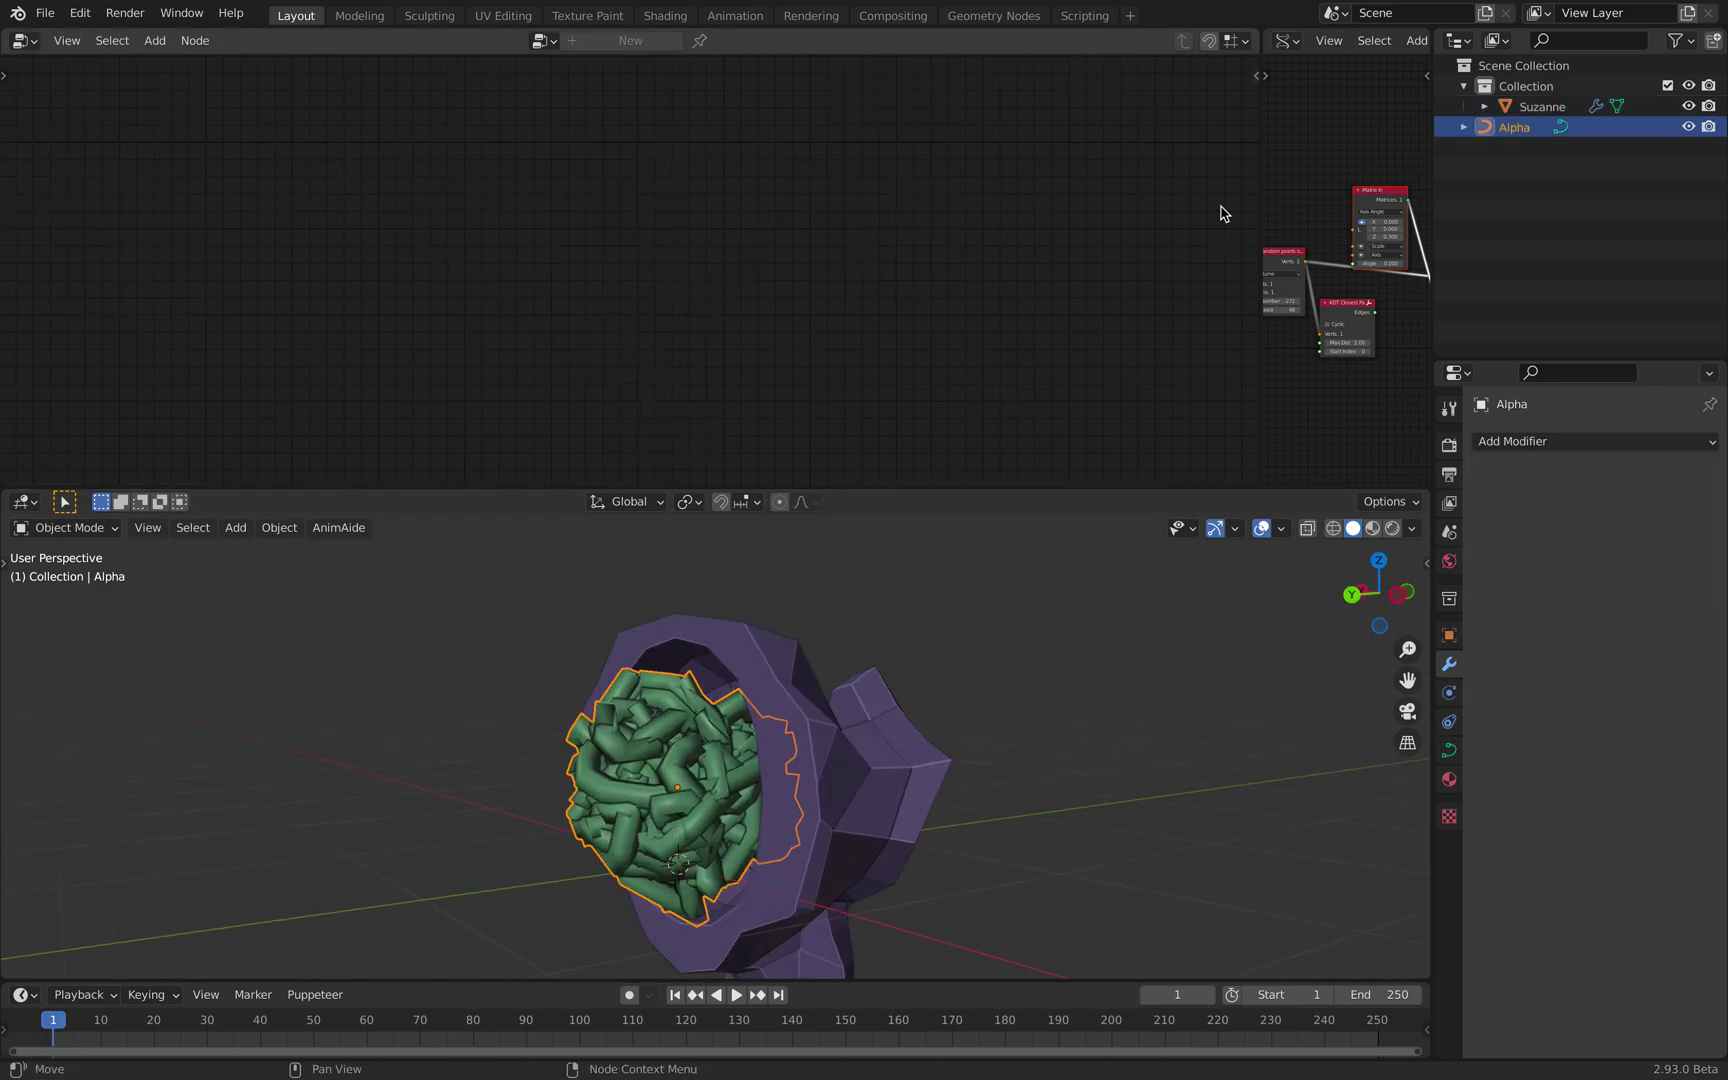
pyautogui.moveTo(1257, 183); pyautogui.dragTo(666, 171)
pyautogui.scroll(4, 977, 288)
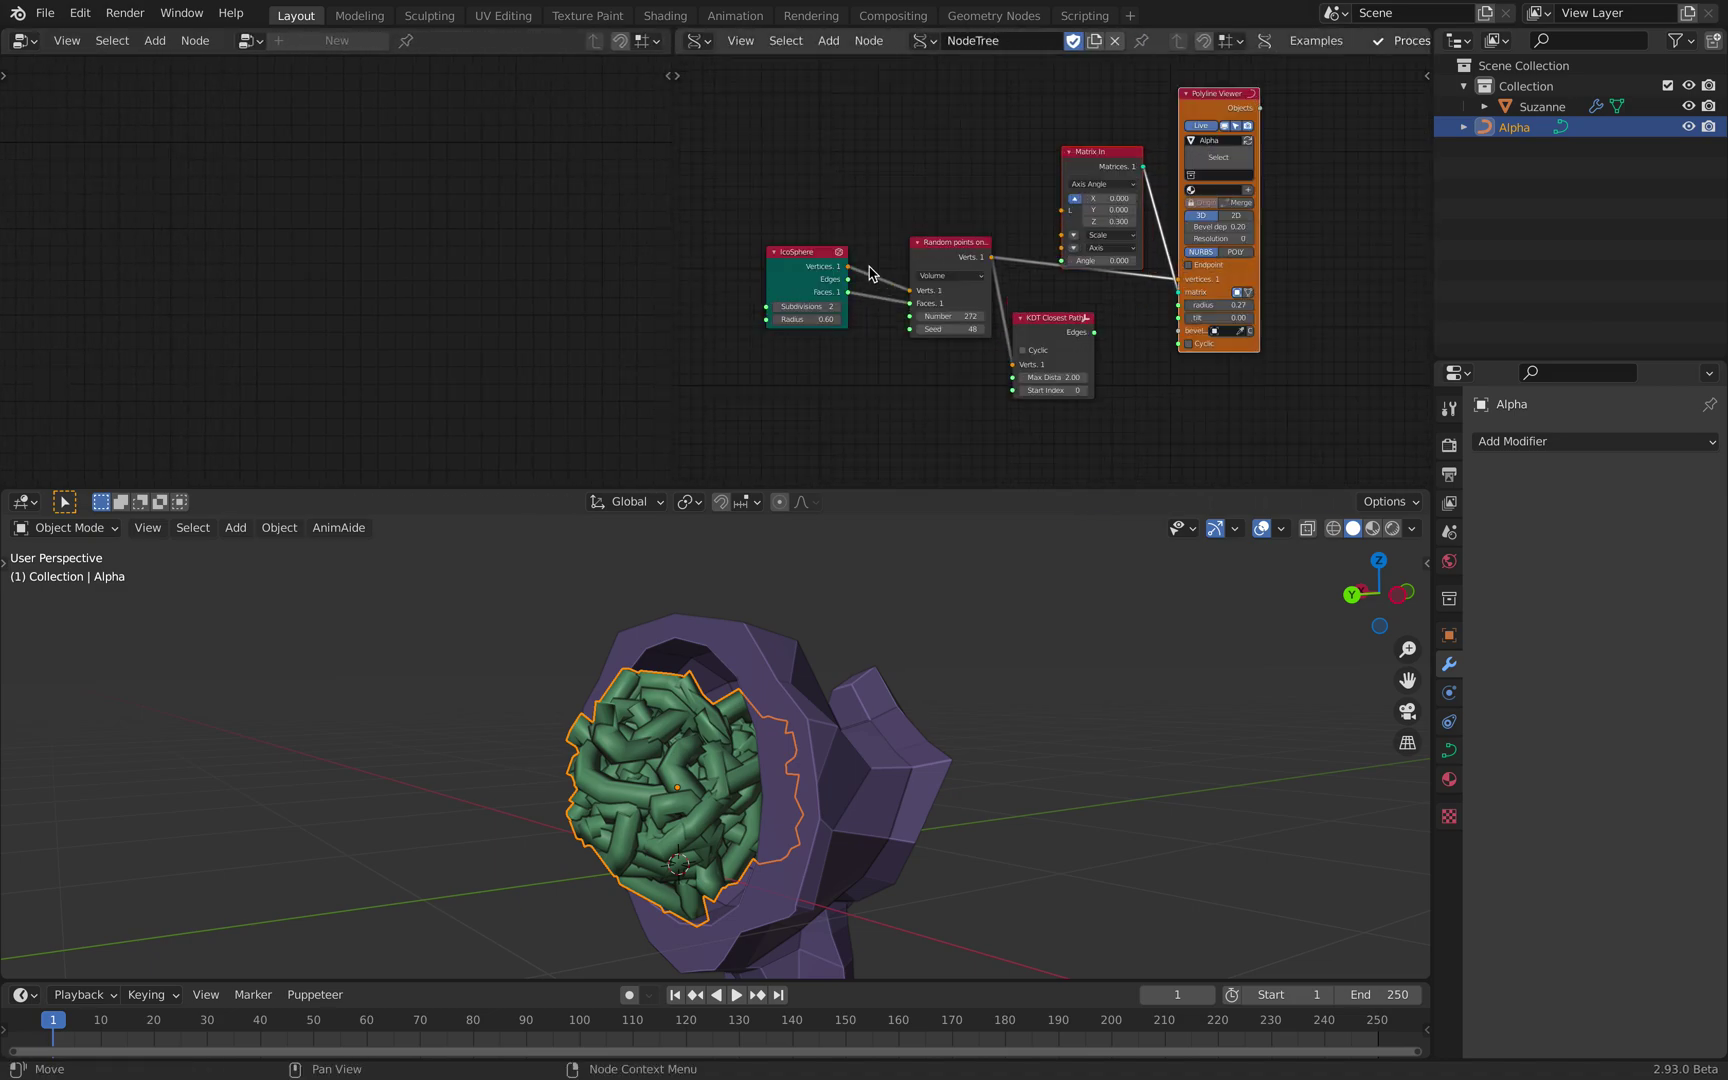
# Step: Set the Random points node's seed to 256 and the IcoSphere radius to 0.49
pyautogui.moveTo(997, 336); pyautogui.dragTo(1150, 336)
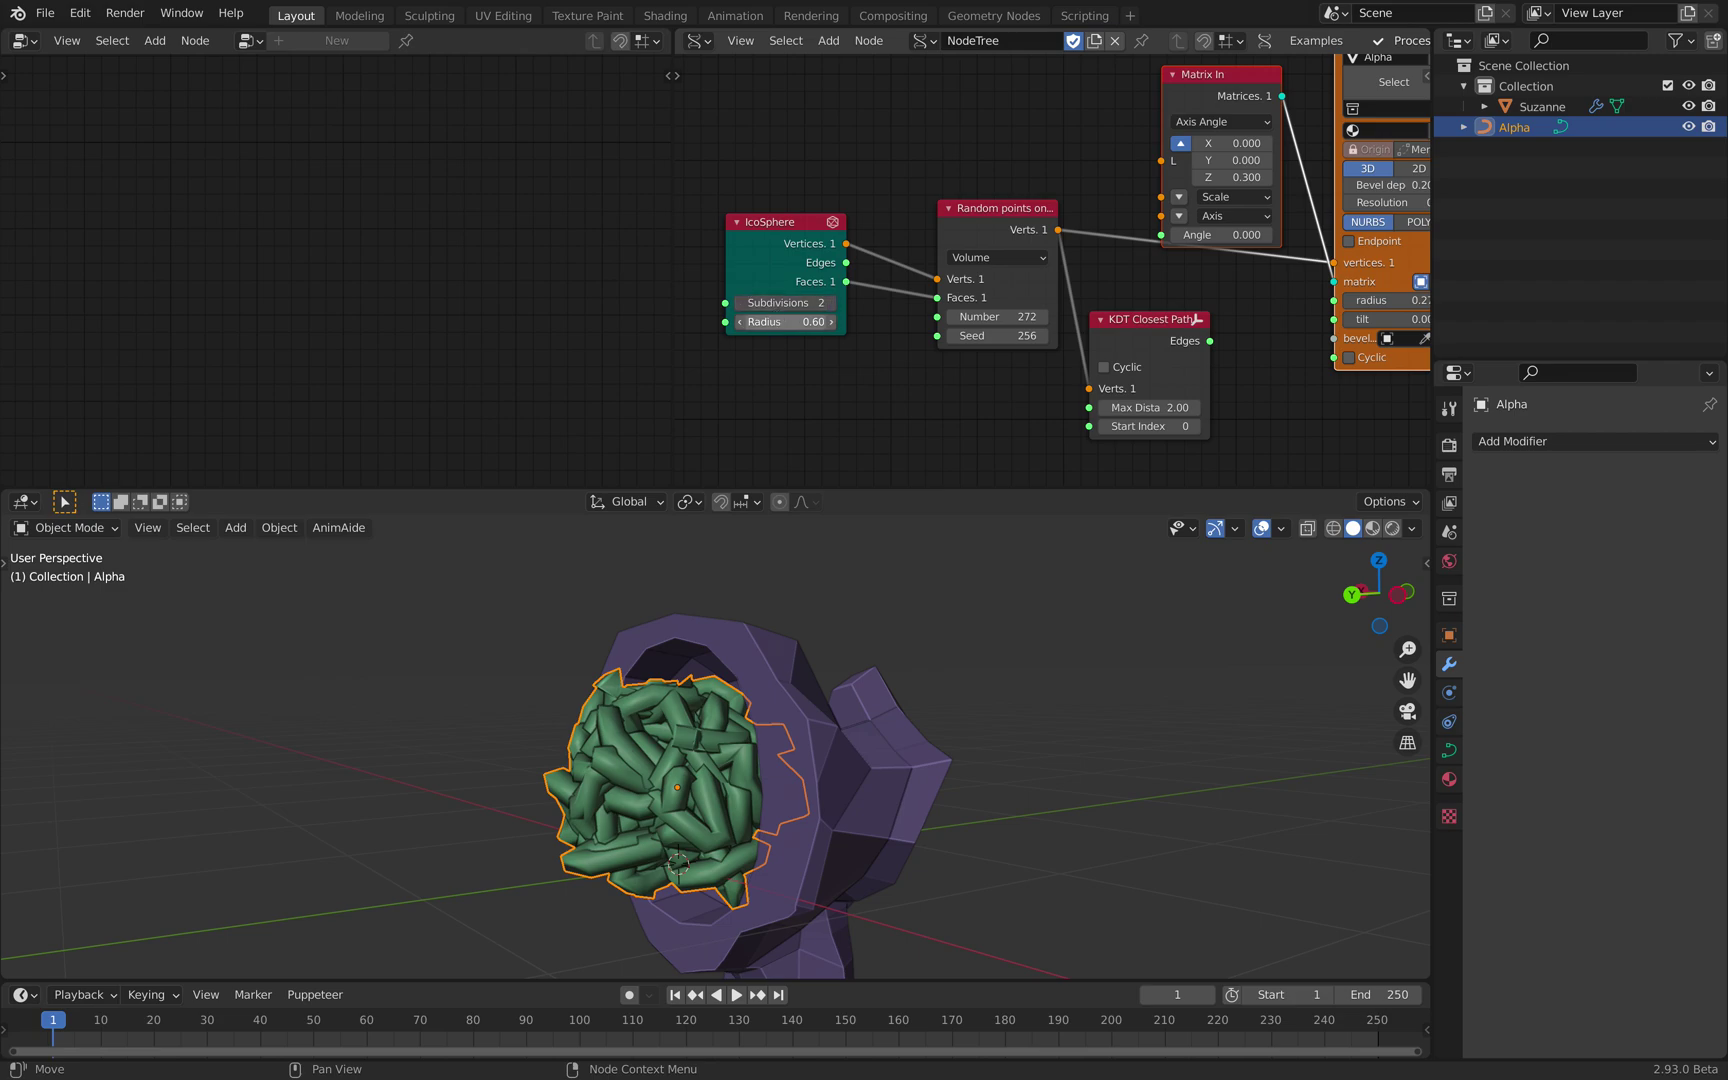
pyautogui.moveTo(775, 321)
pyautogui.mouseDown()
pyautogui.moveTo(830, 321)
pyautogui.moveTo(742, 321)
pyautogui.mouseUp()
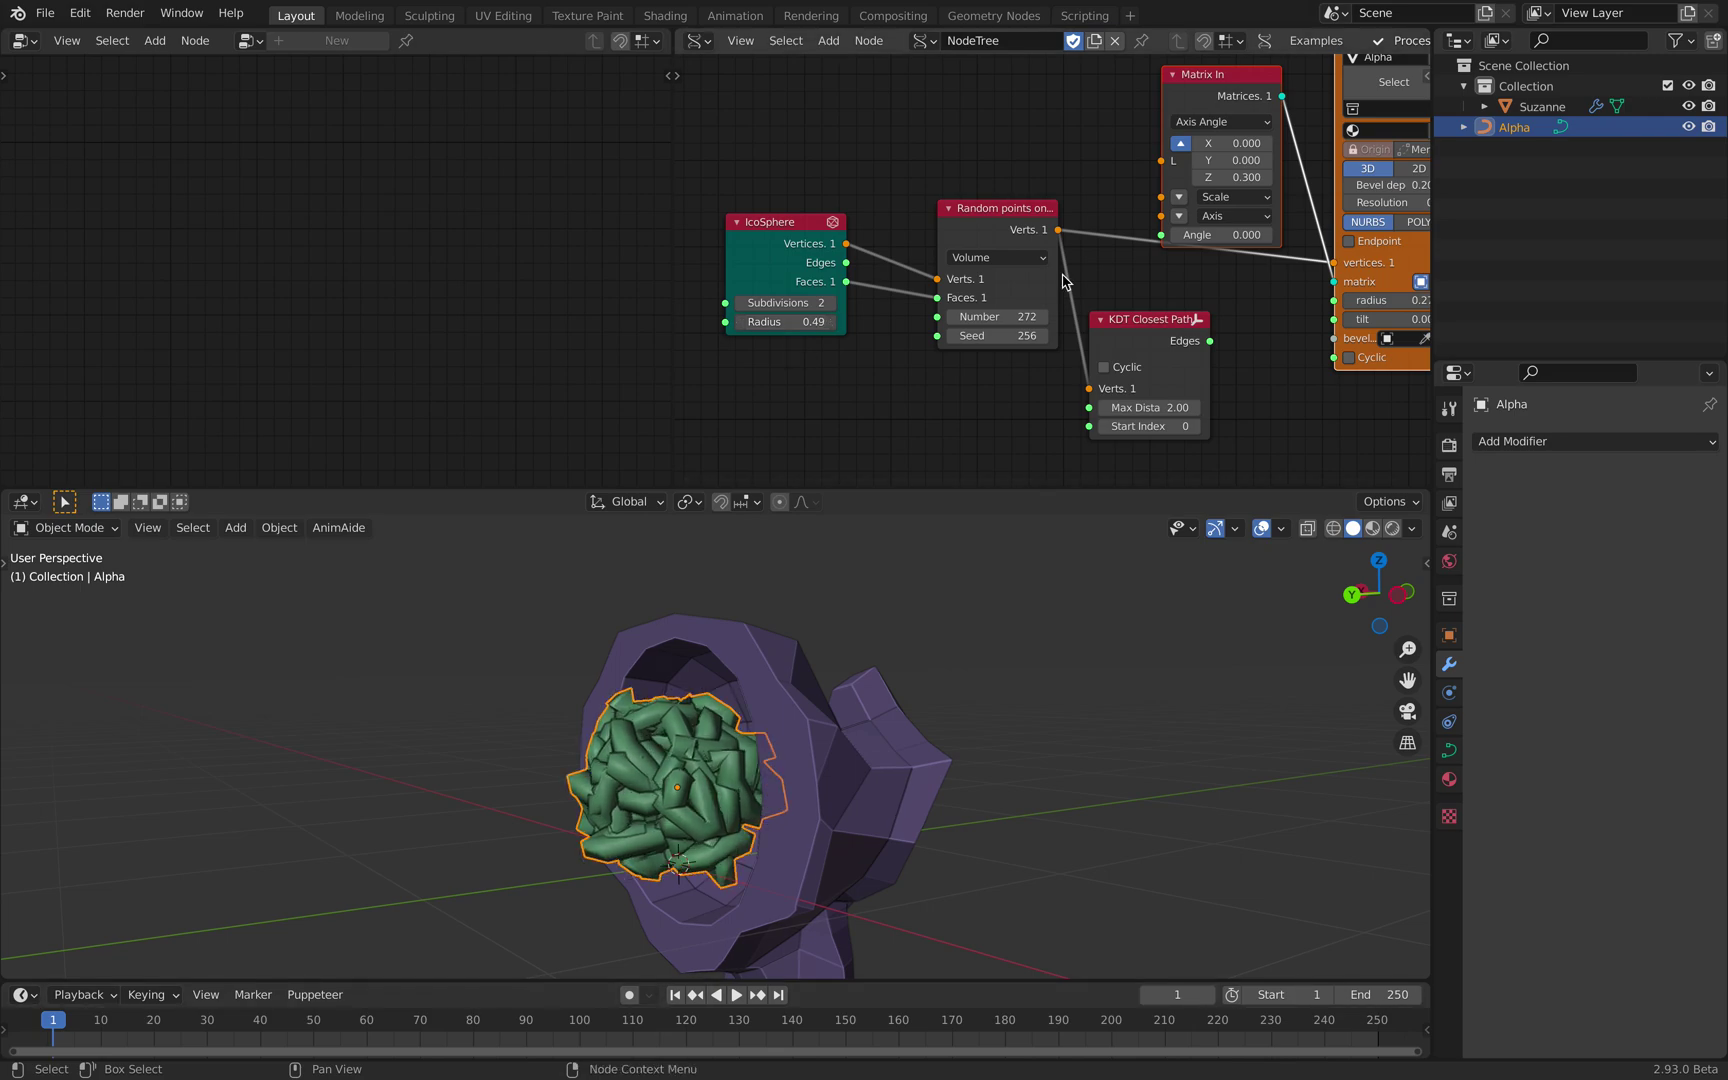
pyautogui.moveTo(1143, 163); pyautogui.dragTo(1111, 177, button='middle')
pyautogui.moveTo(1194, 111); pyautogui.dragTo(999, 184, button='middle')
pyautogui.scroll(-1, 1040, 140)
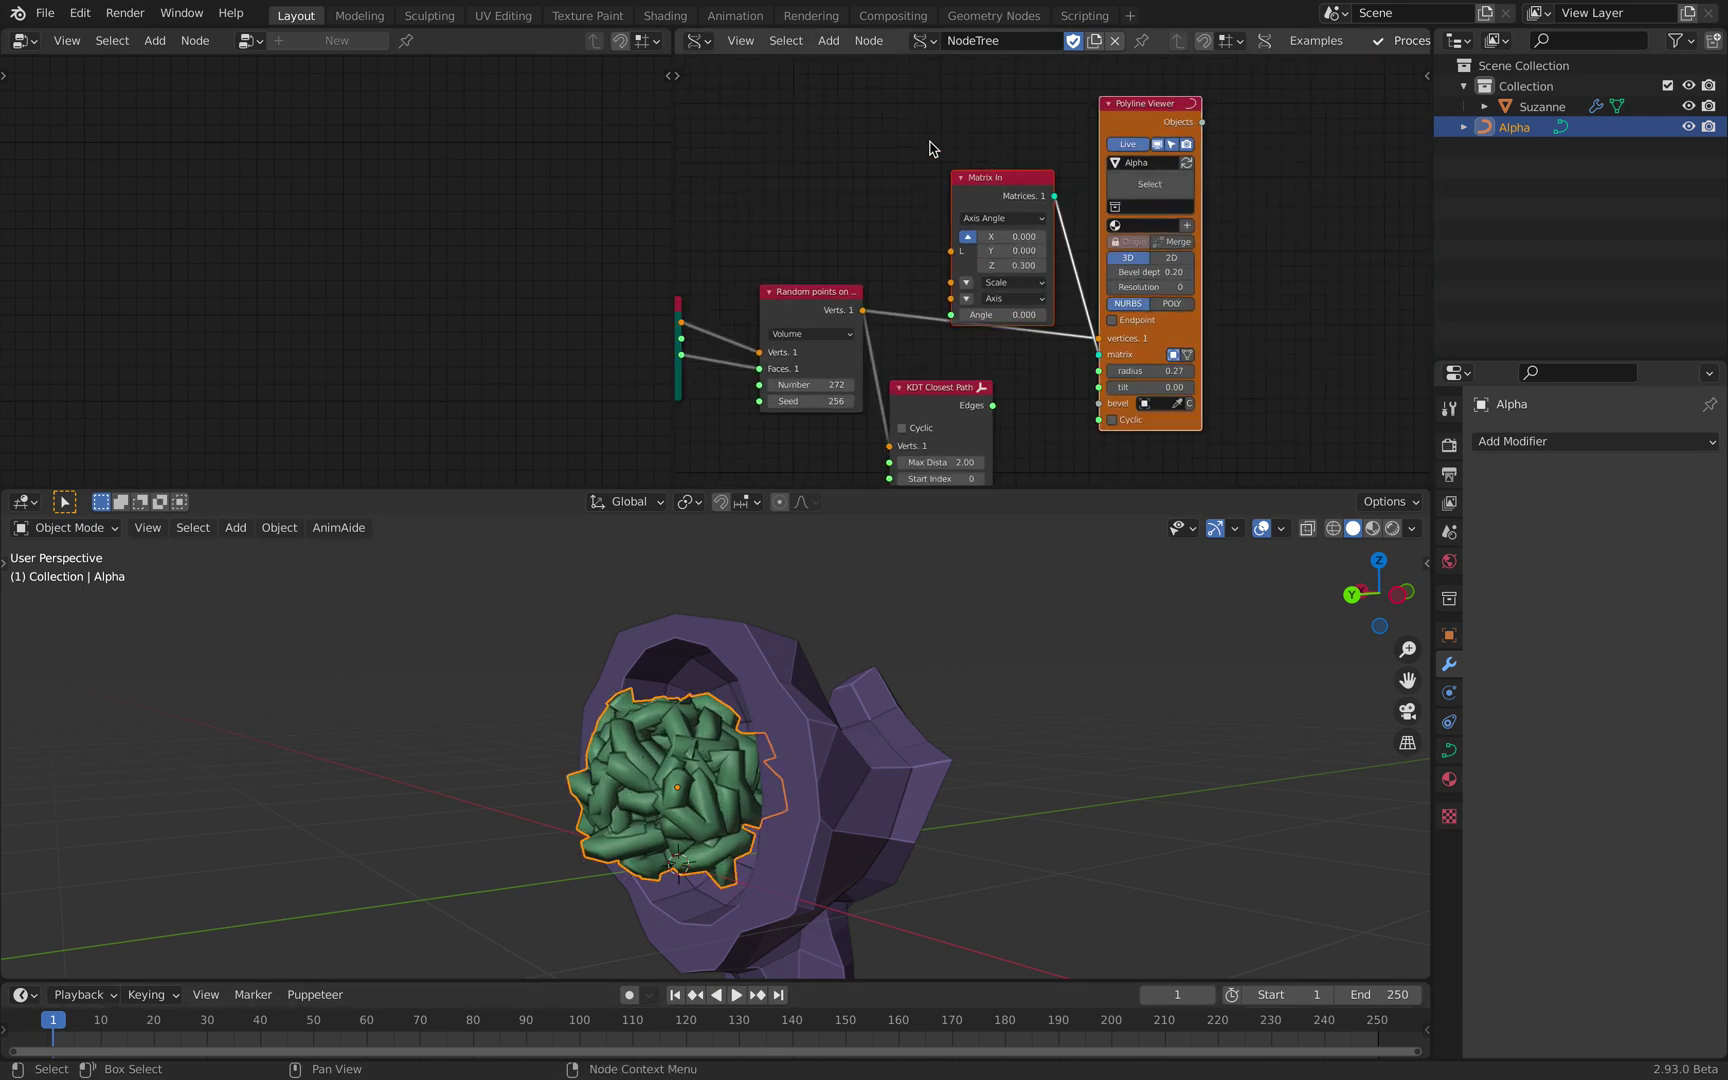
pyautogui.hscroll(-4, 937, 147)
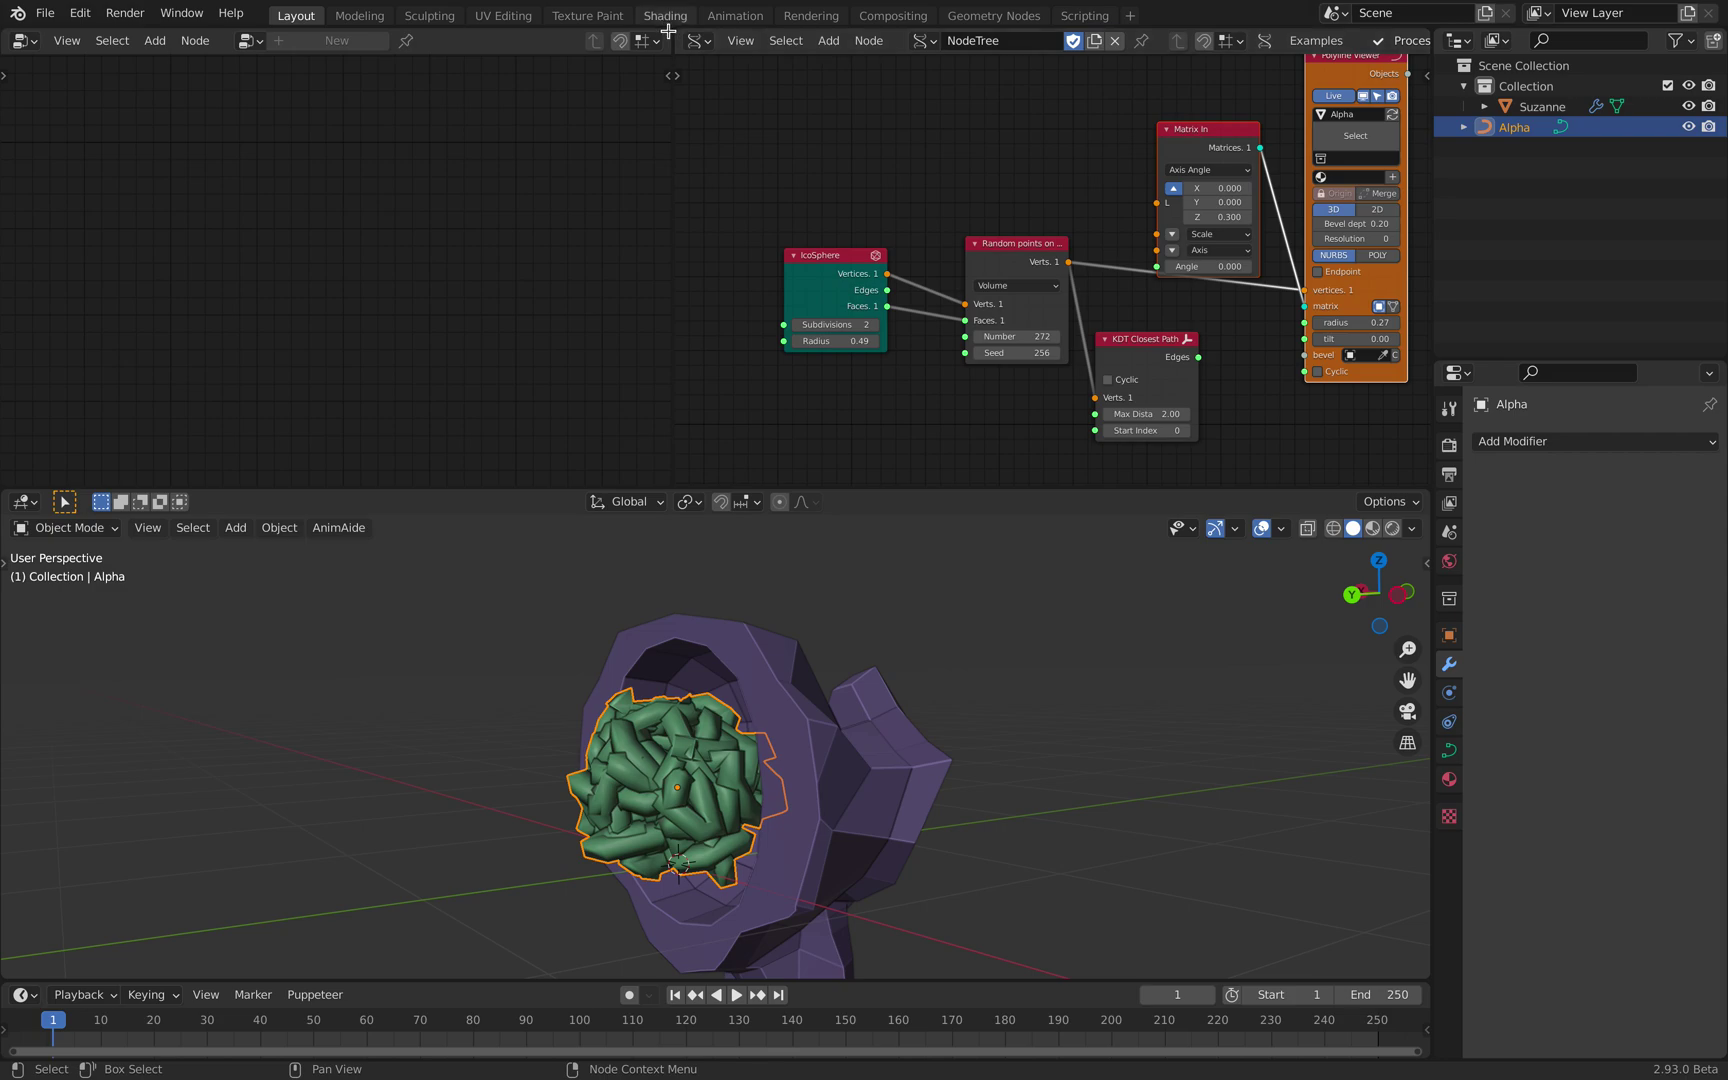
# Step: Expand the geometry node editor over the NodeTree editor and select Suzanne
pyautogui.moveTo(656, 20); pyautogui.dragTo(1085, 89)
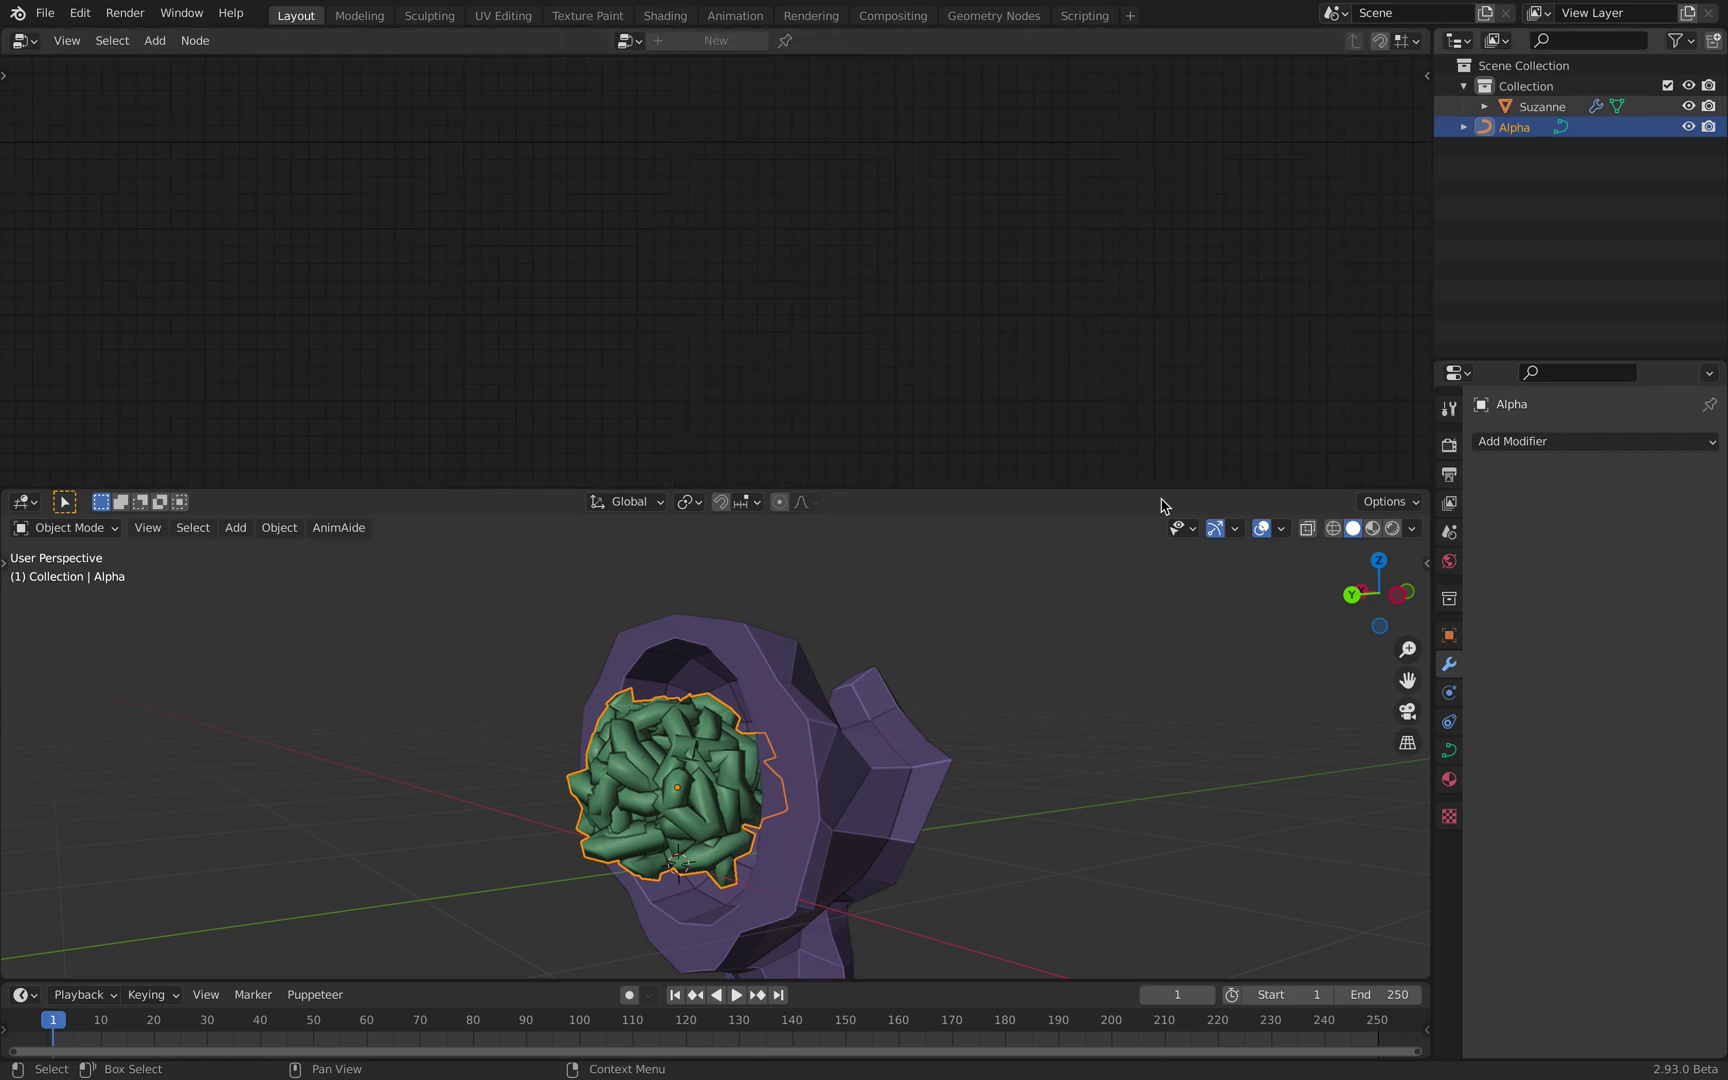
pyautogui.click(1540, 106)
# Step: Examine the monkey head from the side and the complete geometry node tree from Group Input to Group Output
pyautogui.moveTo(962, 770); pyautogui.dragTo(600, 760, button='middle')
pyautogui.scroll(-2, 688, 740)
pyautogui.scroll(-4, 845, 598)
pyautogui.moveTo(1015, 663); pyautogui.dragTo(890, 690, button='middle')
pyautogui.scroll(4, 890, 690)
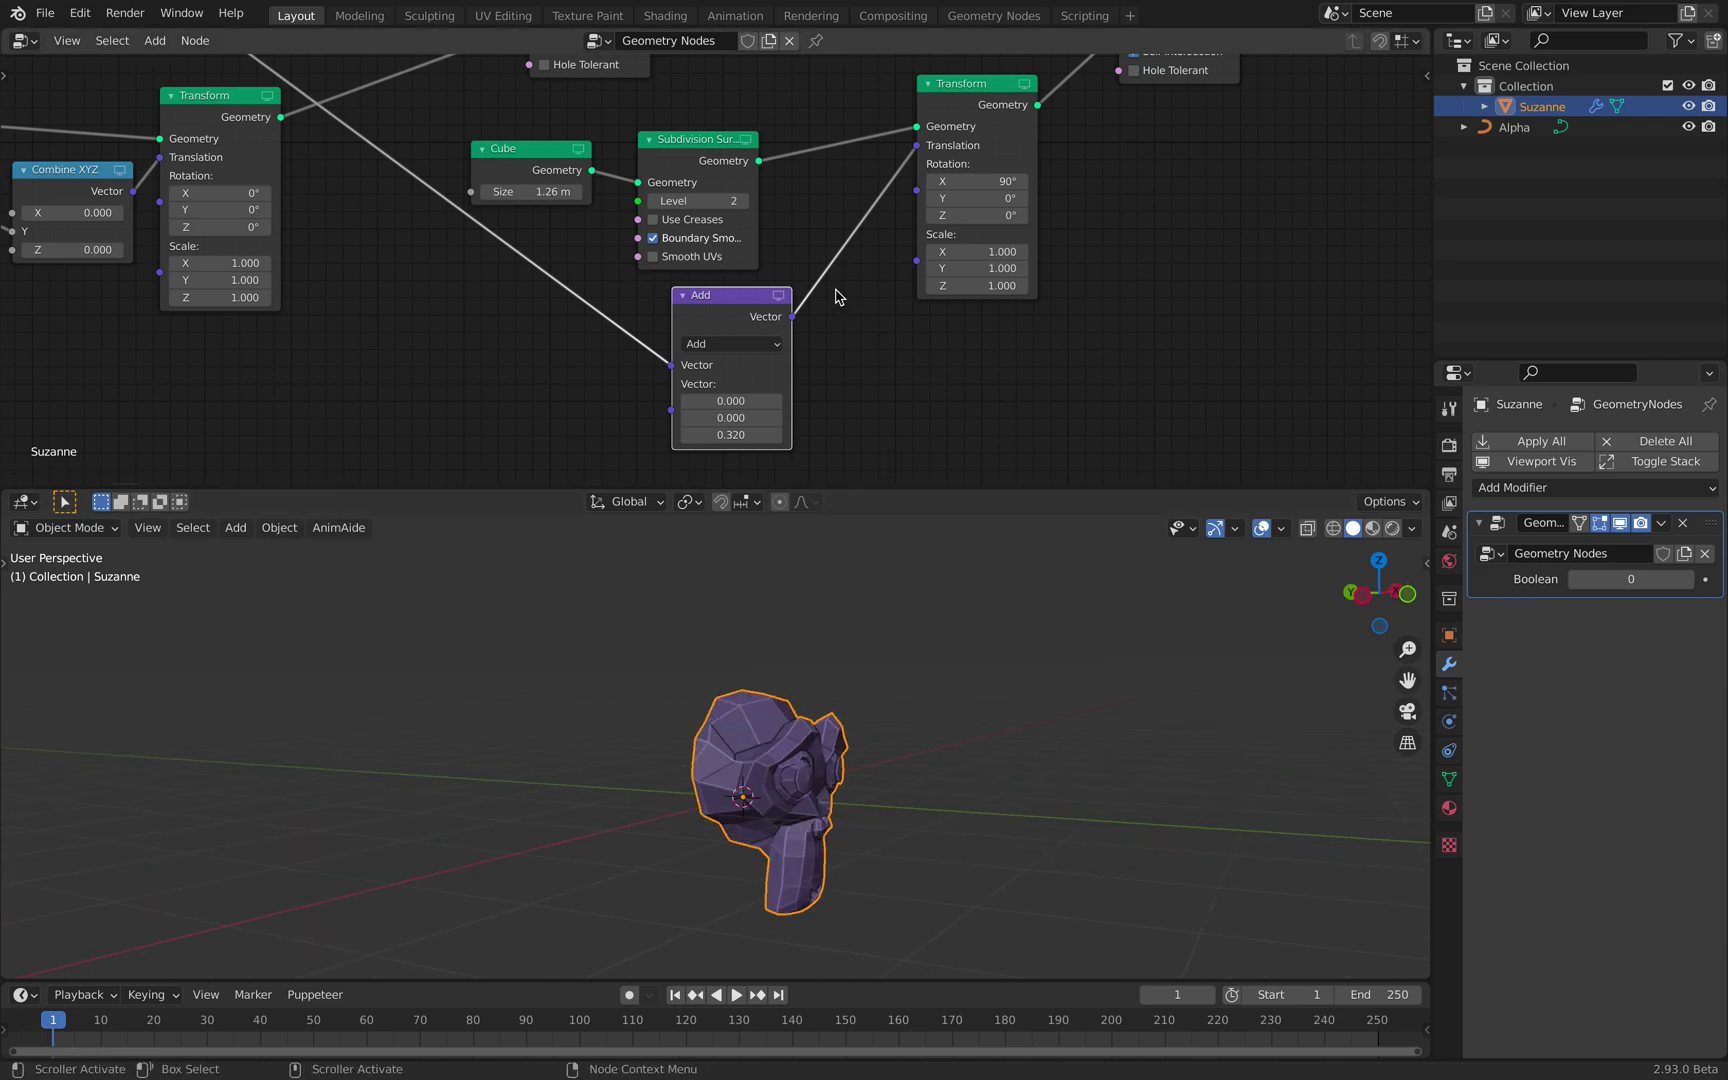
pyautogui.scroll(-2, 754, 226)
pyautogui.scroll(2, 756, 216)
pyautogui.moveTo(769, 190); pyautogui.dragTo(1222, 231, button='middle')
pyautogui.scroll(-1, 820, 203)
pyautogui.scroll(-8, 840, 192)
pyautogui.scroll(-1, 1067, 227)
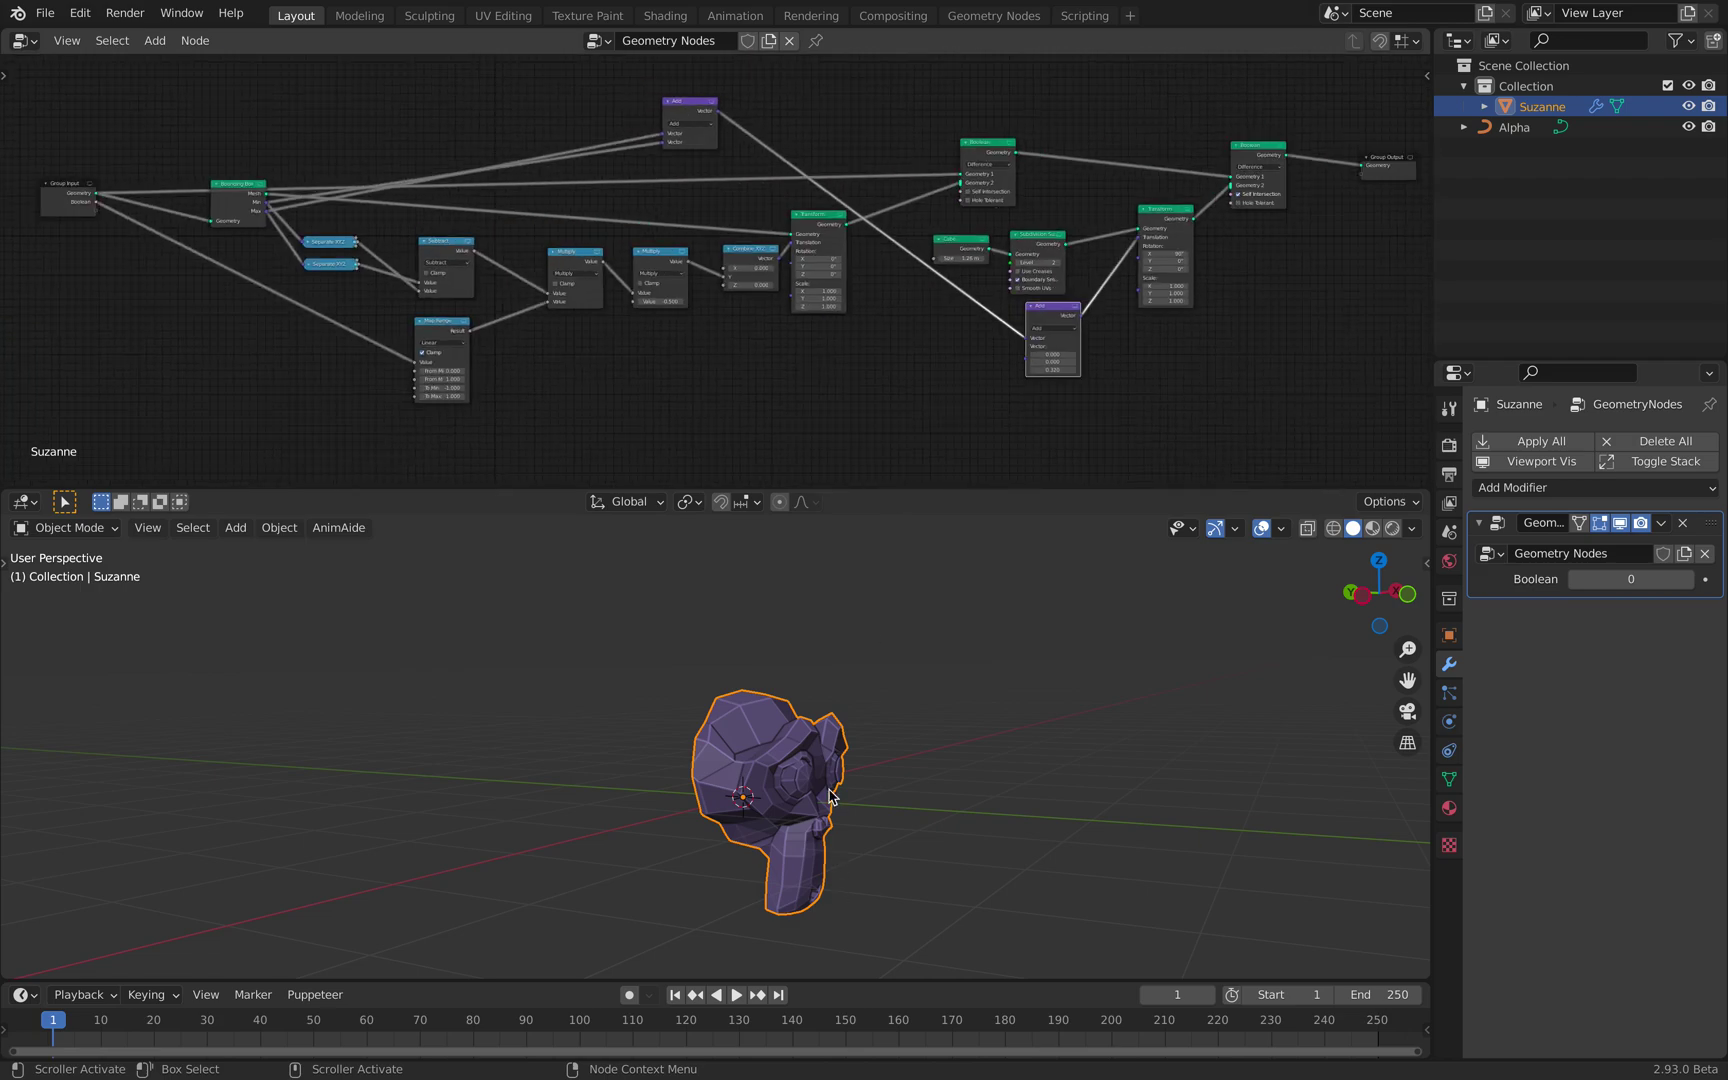
# Step: Try to open the recent file ancient_doll4.blend without saving the changes to bounding_box_cut_002.blend
pyautogui.moveTo(829, 792); pyautogui.dragTo(1016, 758, button='middle')
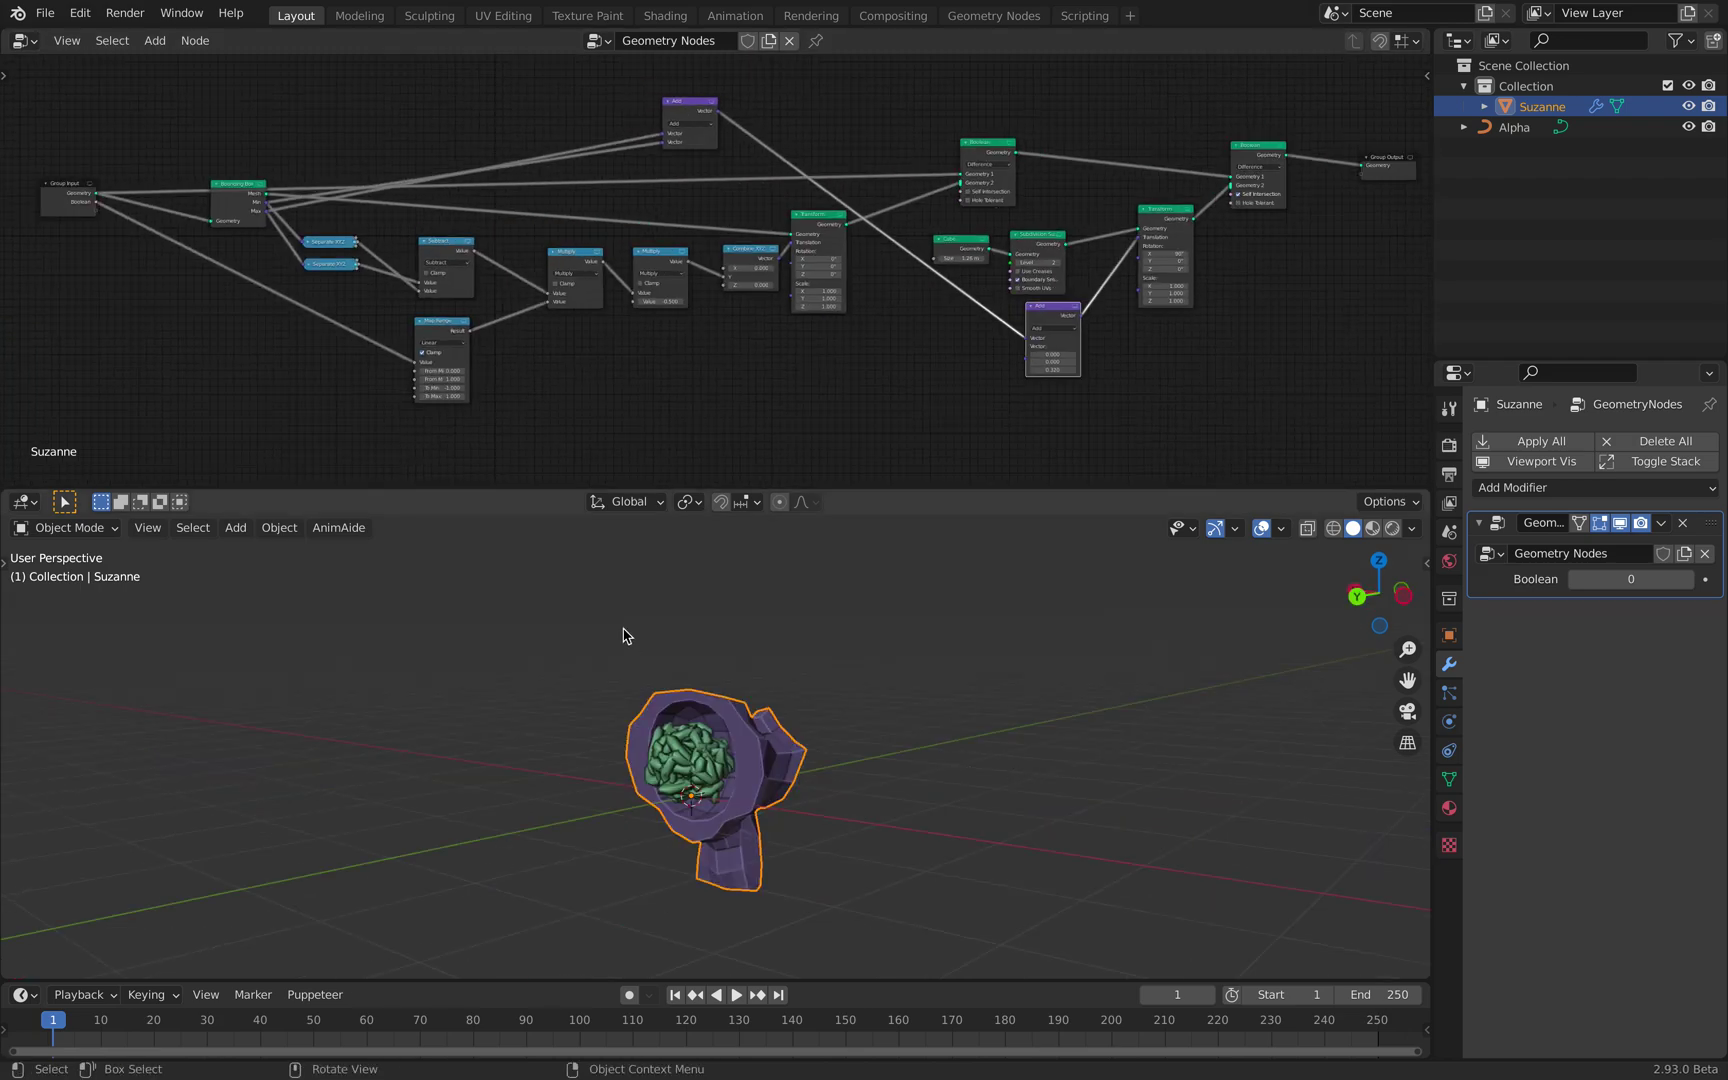
pyautogui.click(46, 15)
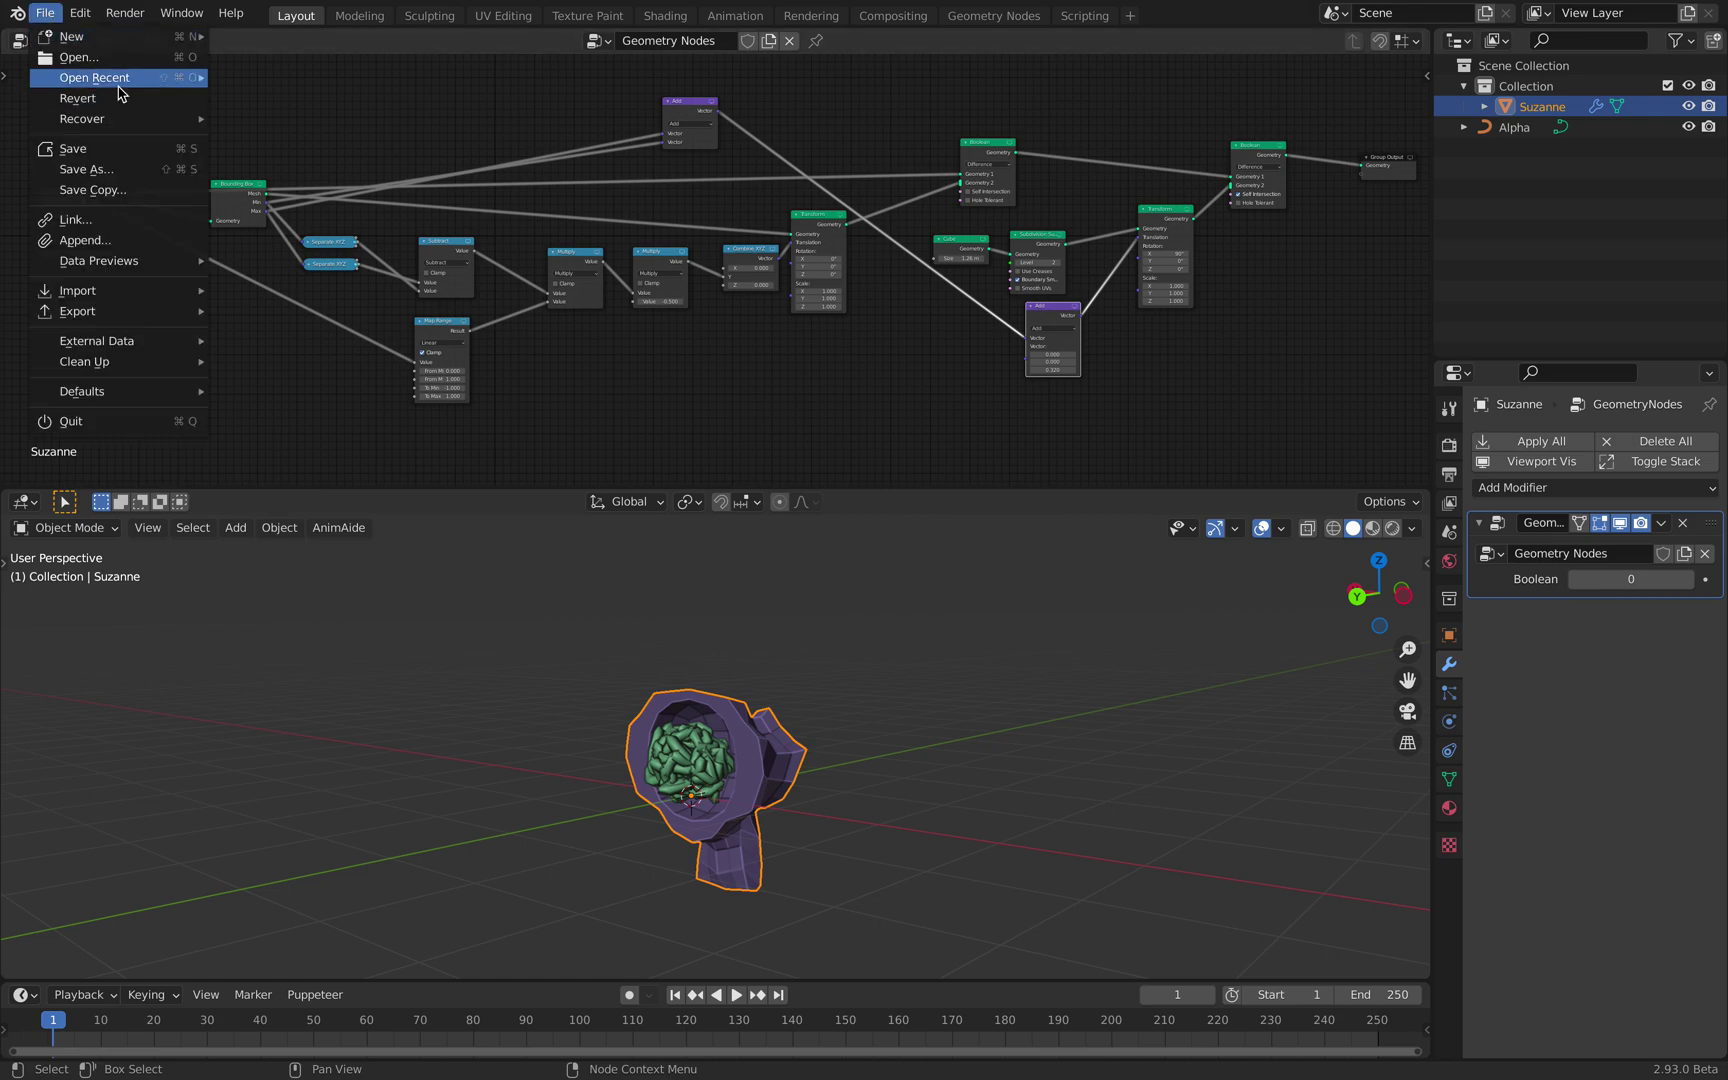
pyautogui.moveTo(116, 78)
pyautogui.click(322, 142)
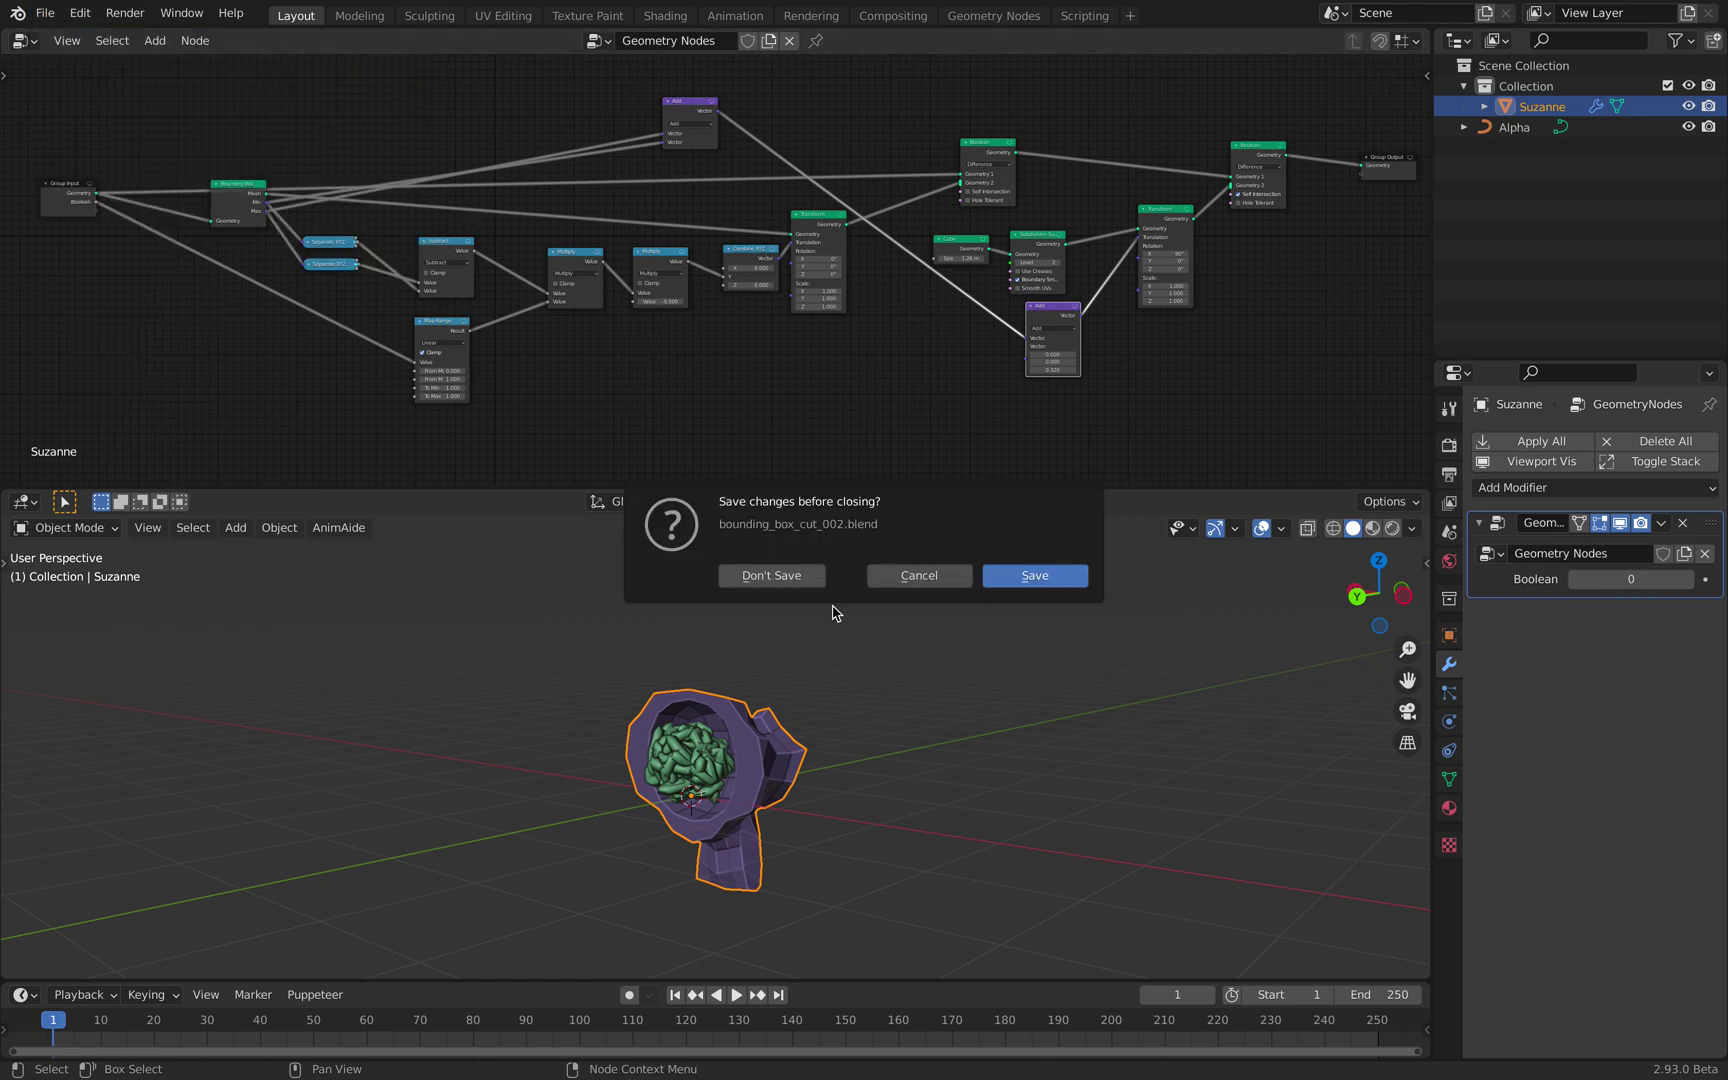
pyautogui.click(802, 573)
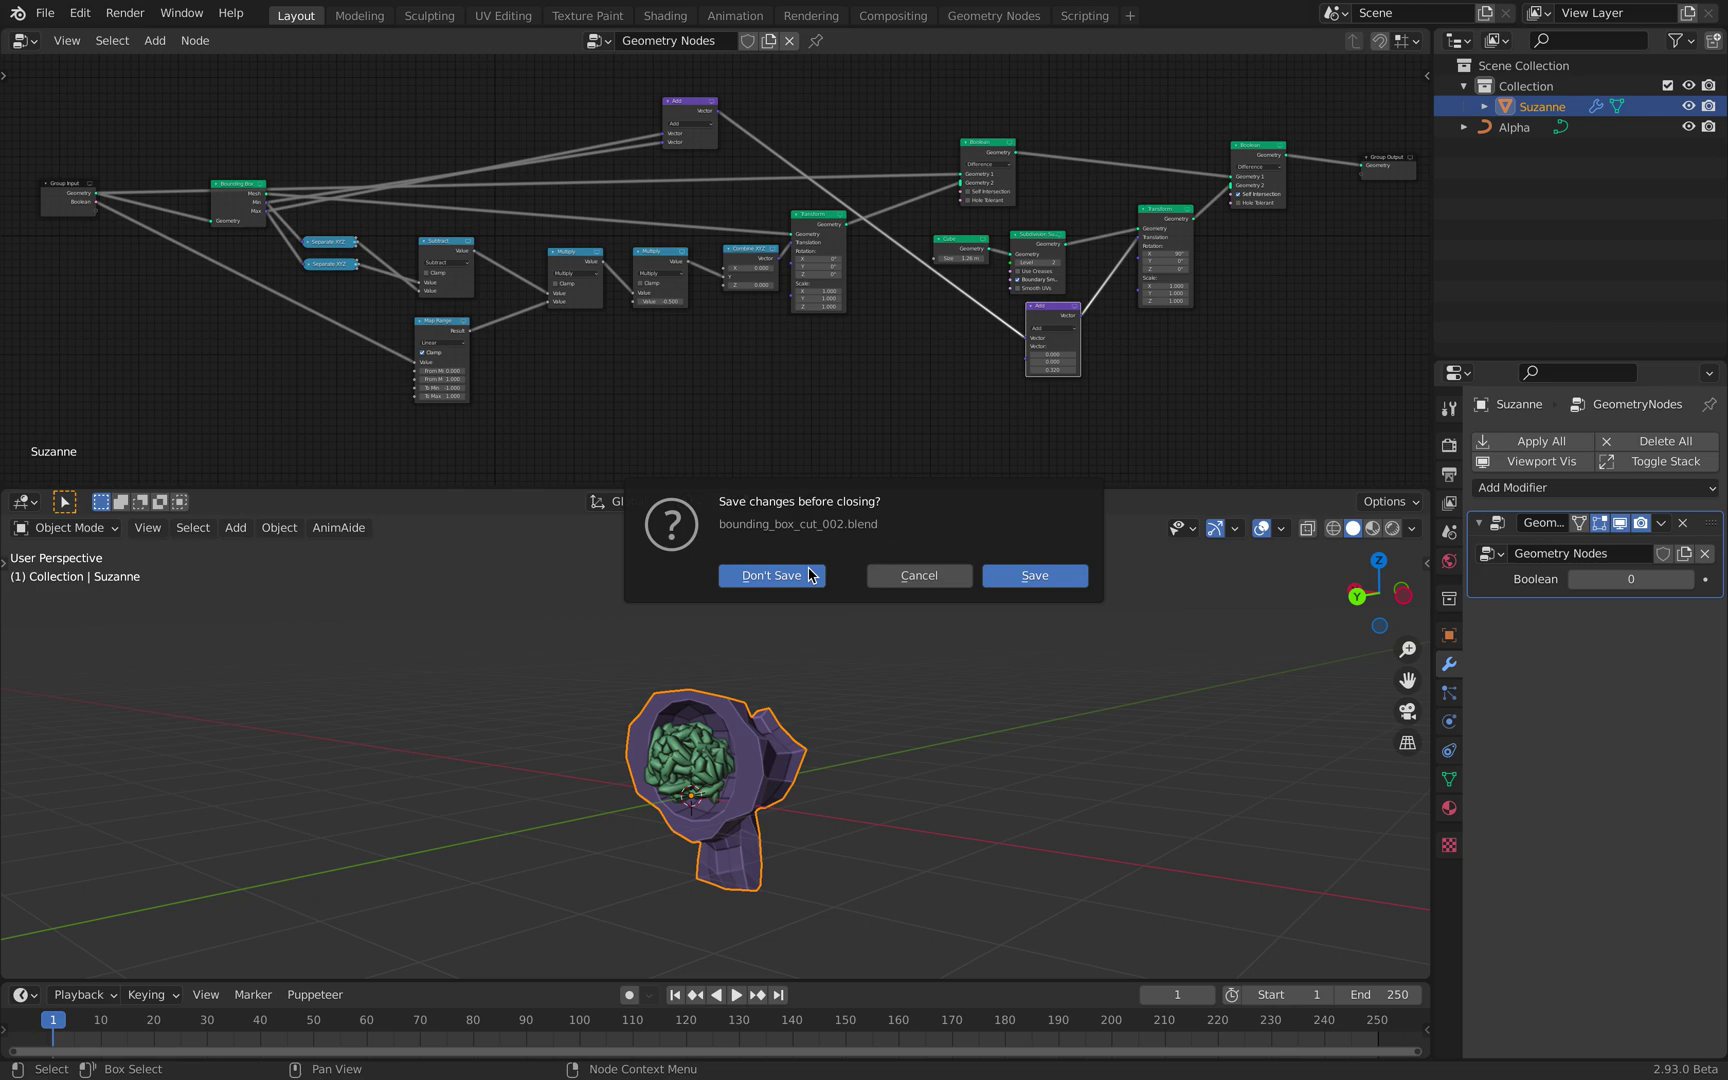
pyautogui.click(810, 573)
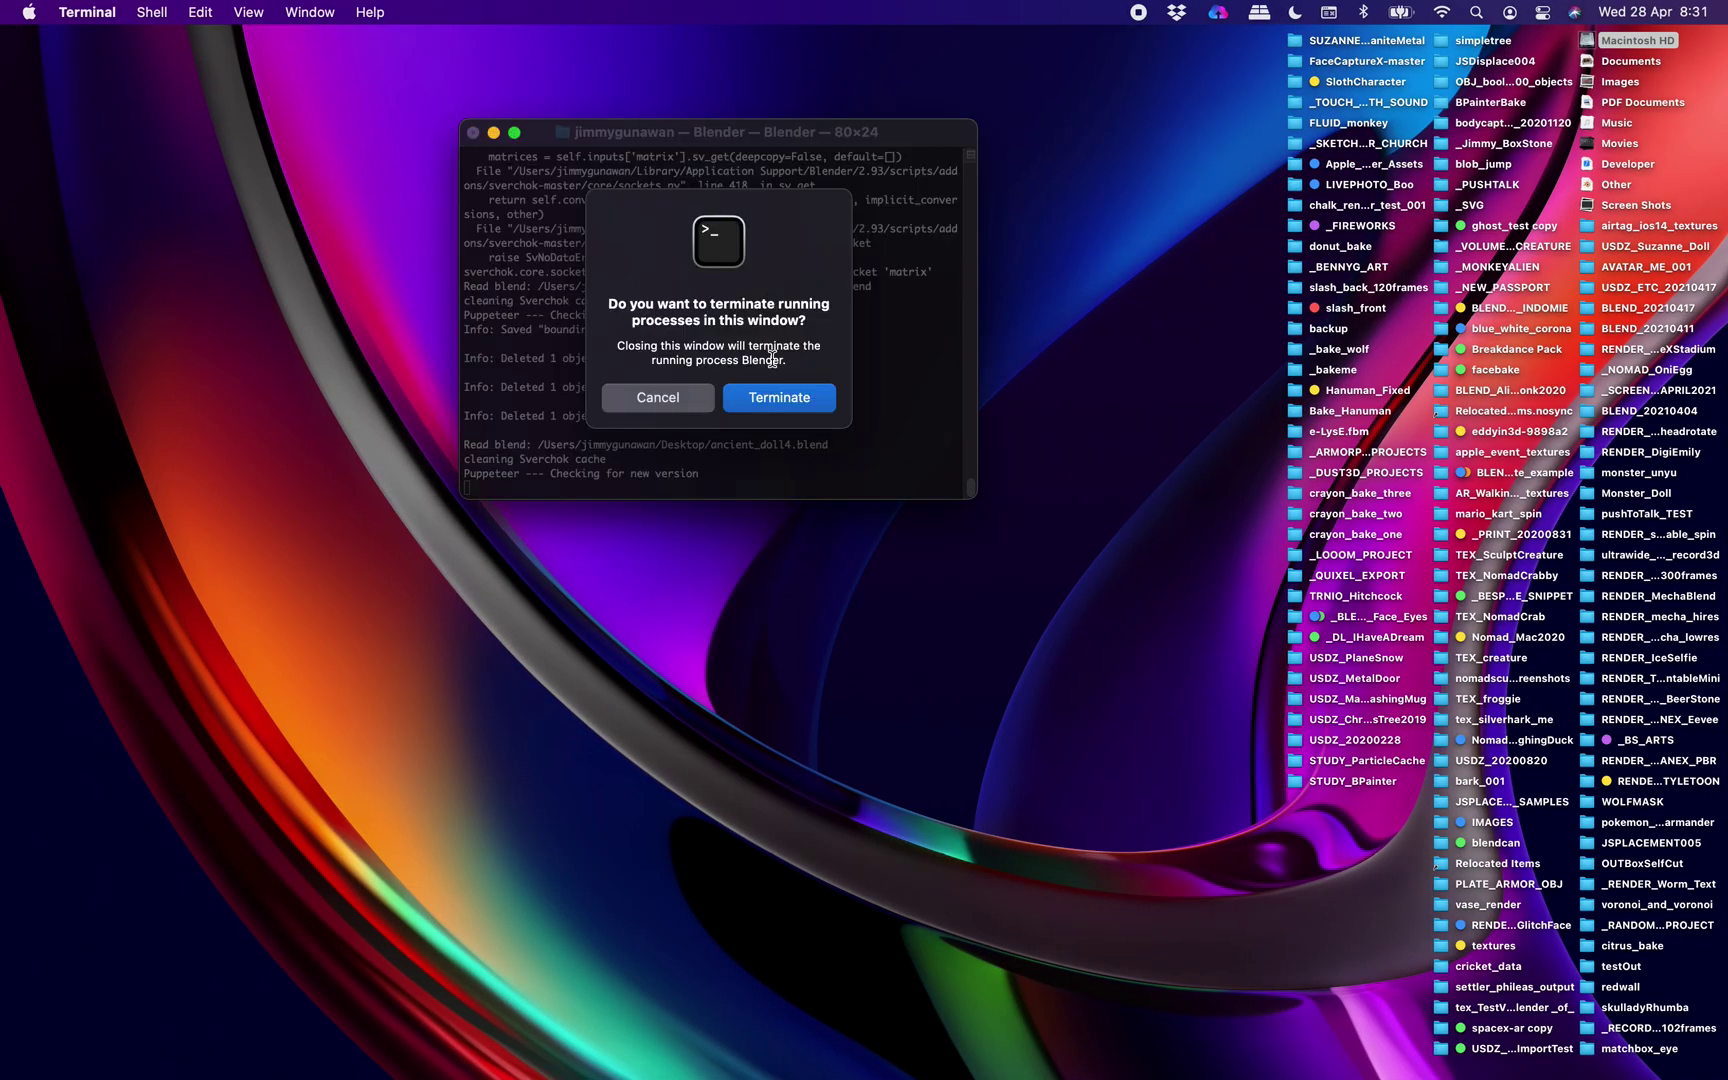
# Step: Terminate the running Blender process in Terminal and relaunch Blender from a Finder window
pyautogui.click(762, 392)
pyautogui.click(1292, 207)
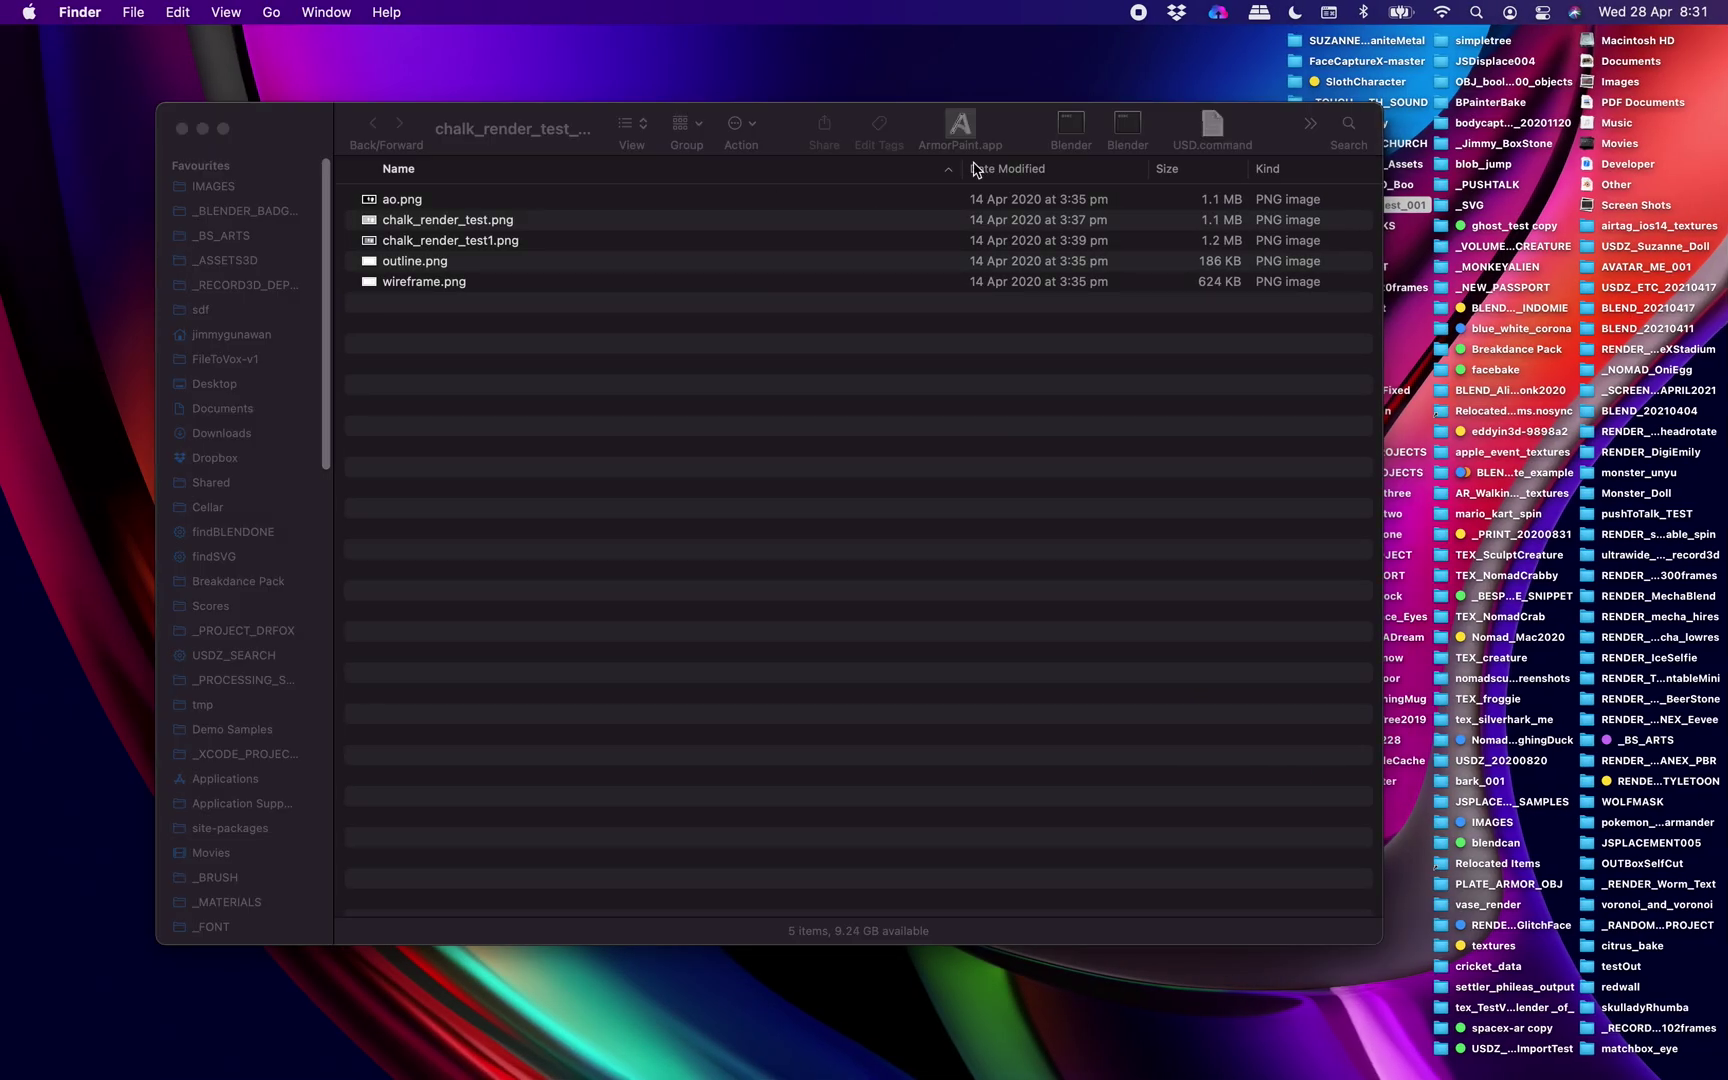
pyautogui.click(1254, 129)
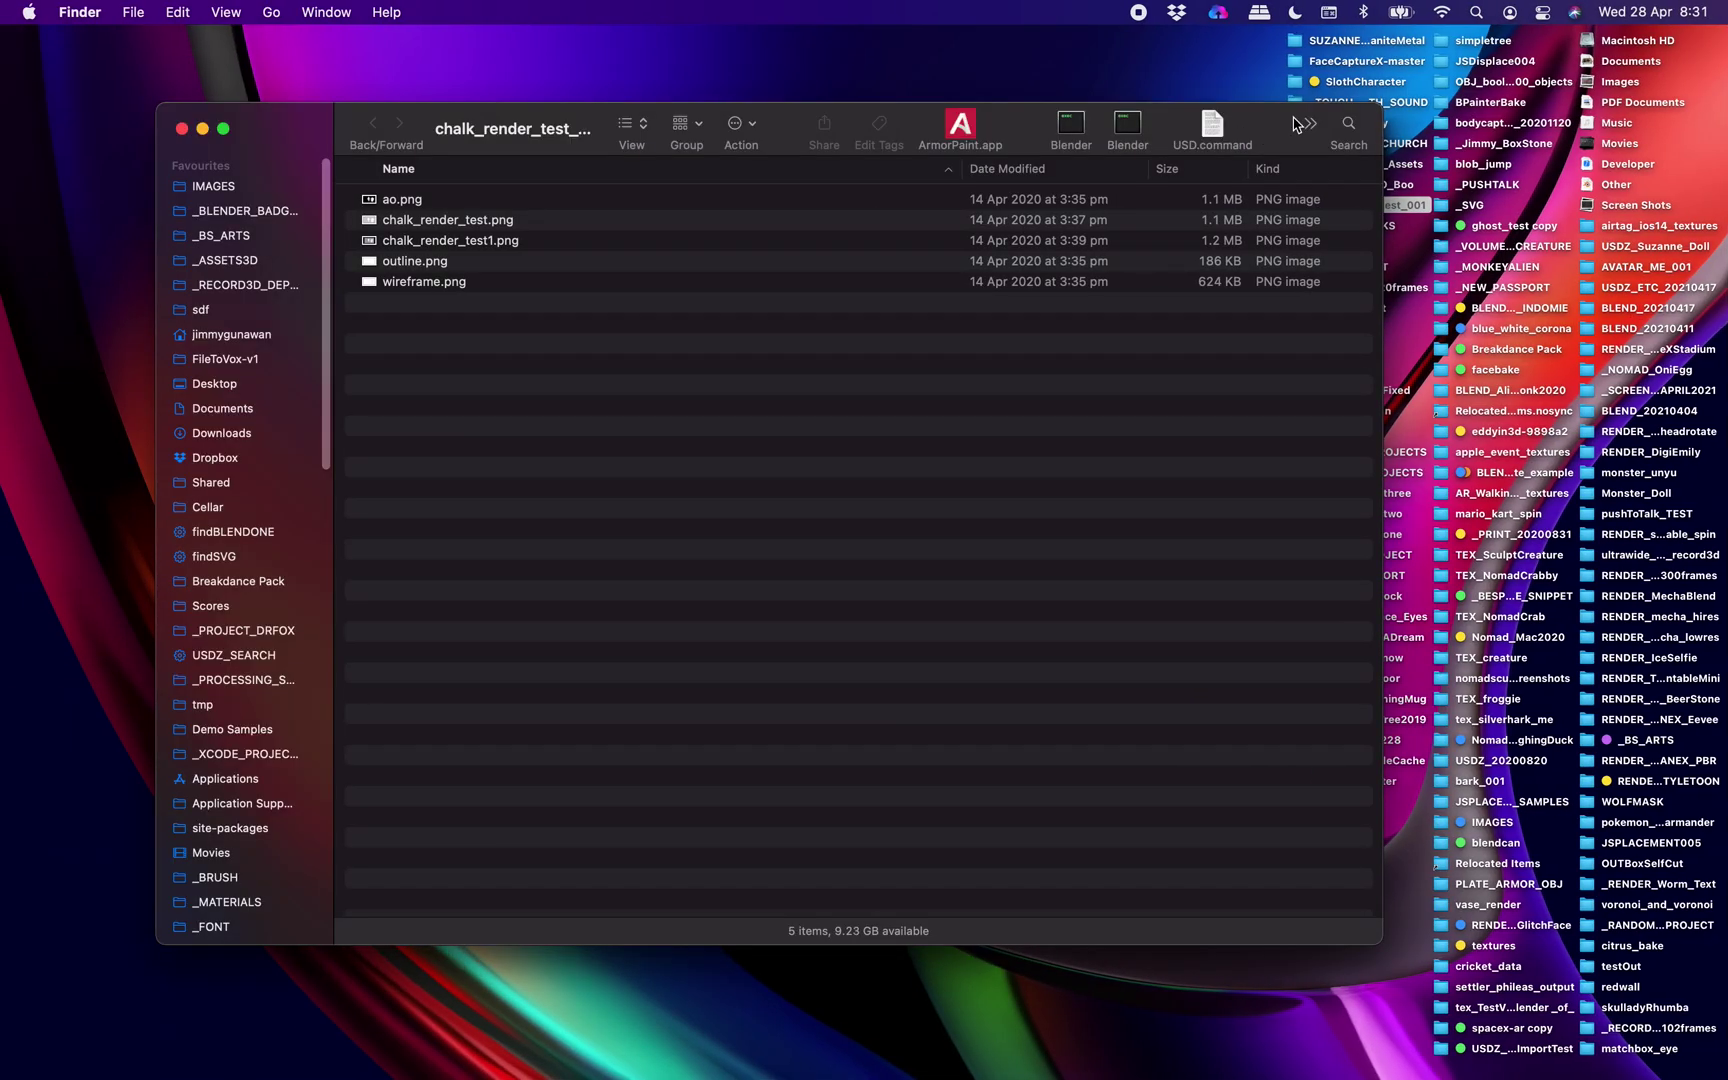
pyautogui.click(1071, 127)
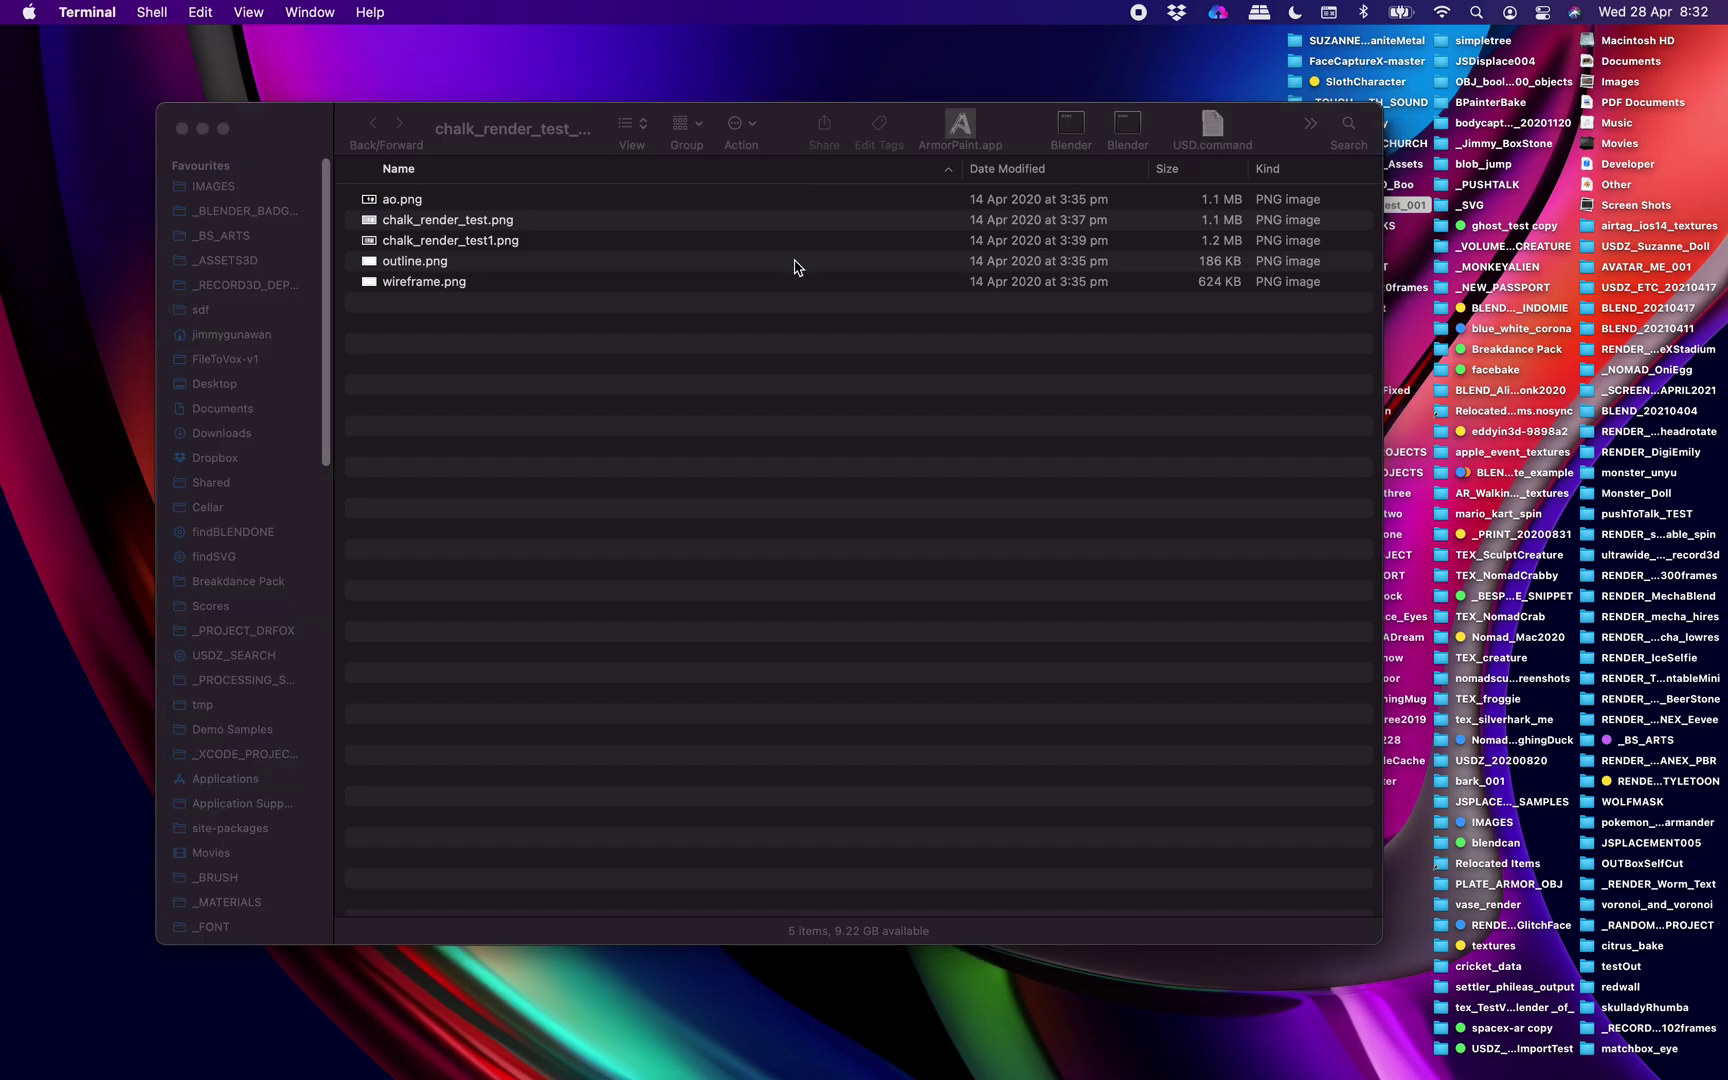
pyautogui.moveTo(309, 152); pyautogui.dragTo(368, 118)
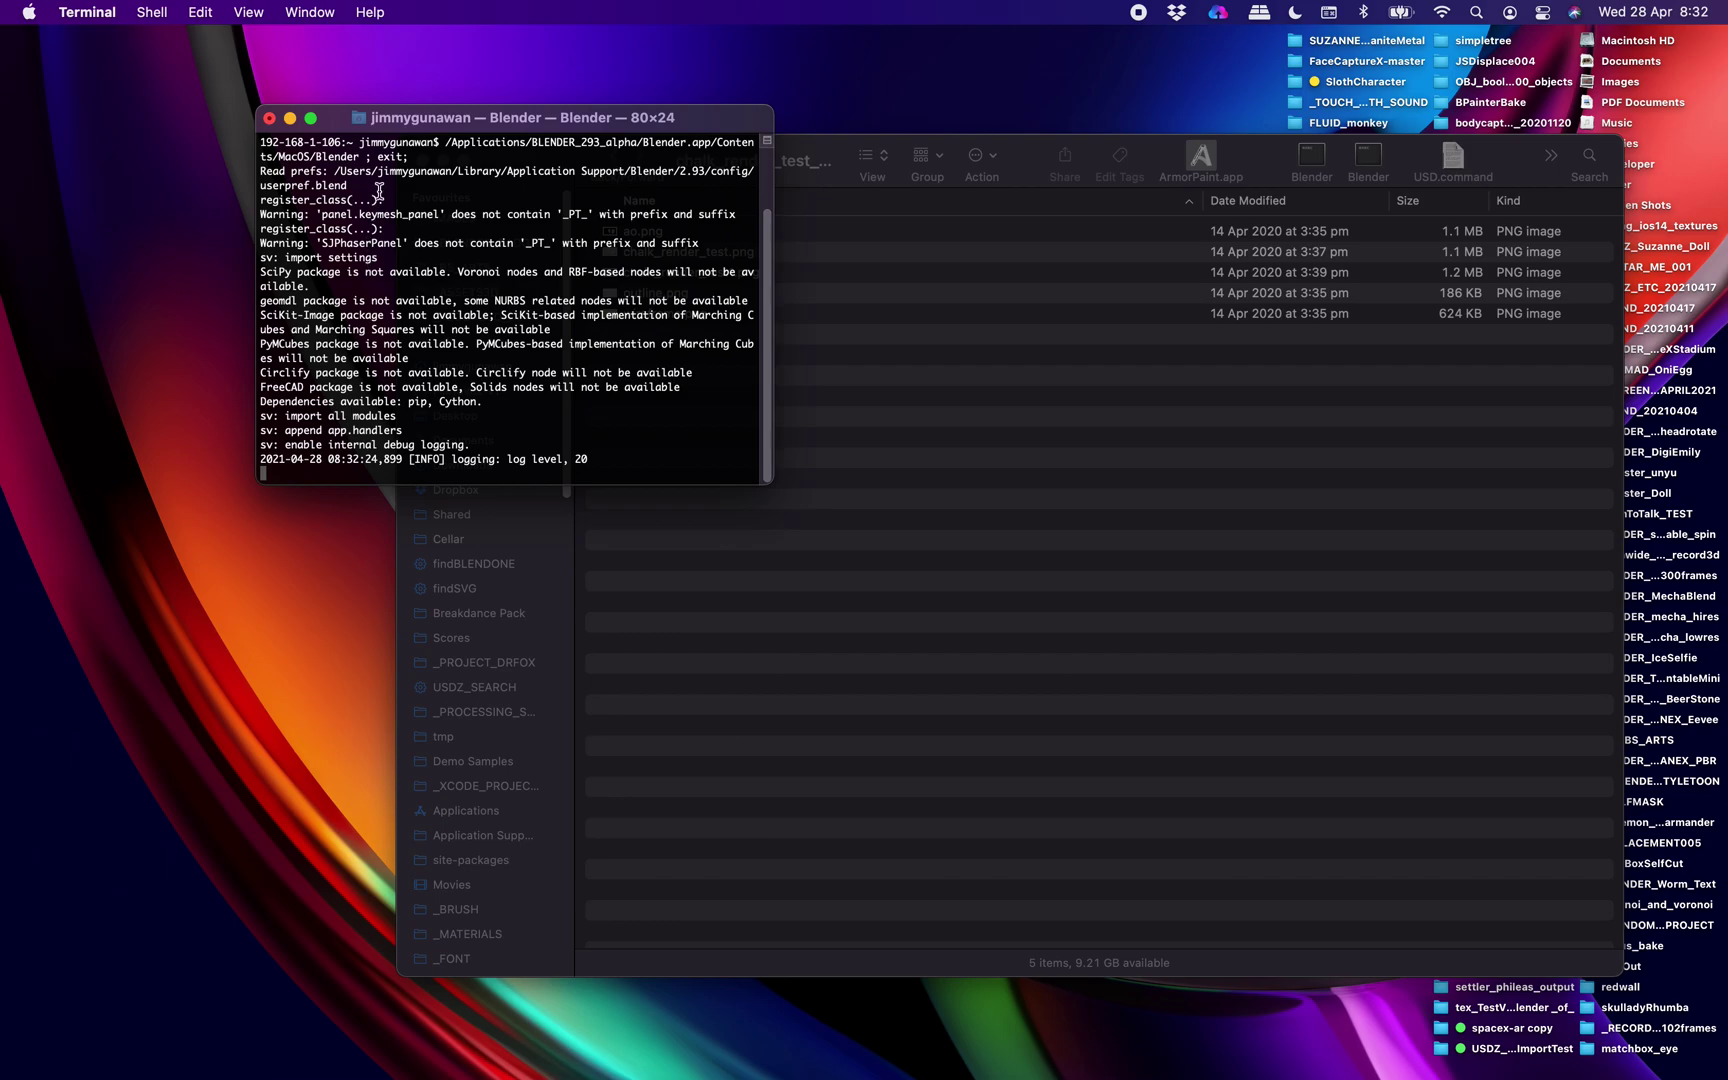
pyautogui.moveTo(405, 125); pyautogui.dragTo(398, 125)
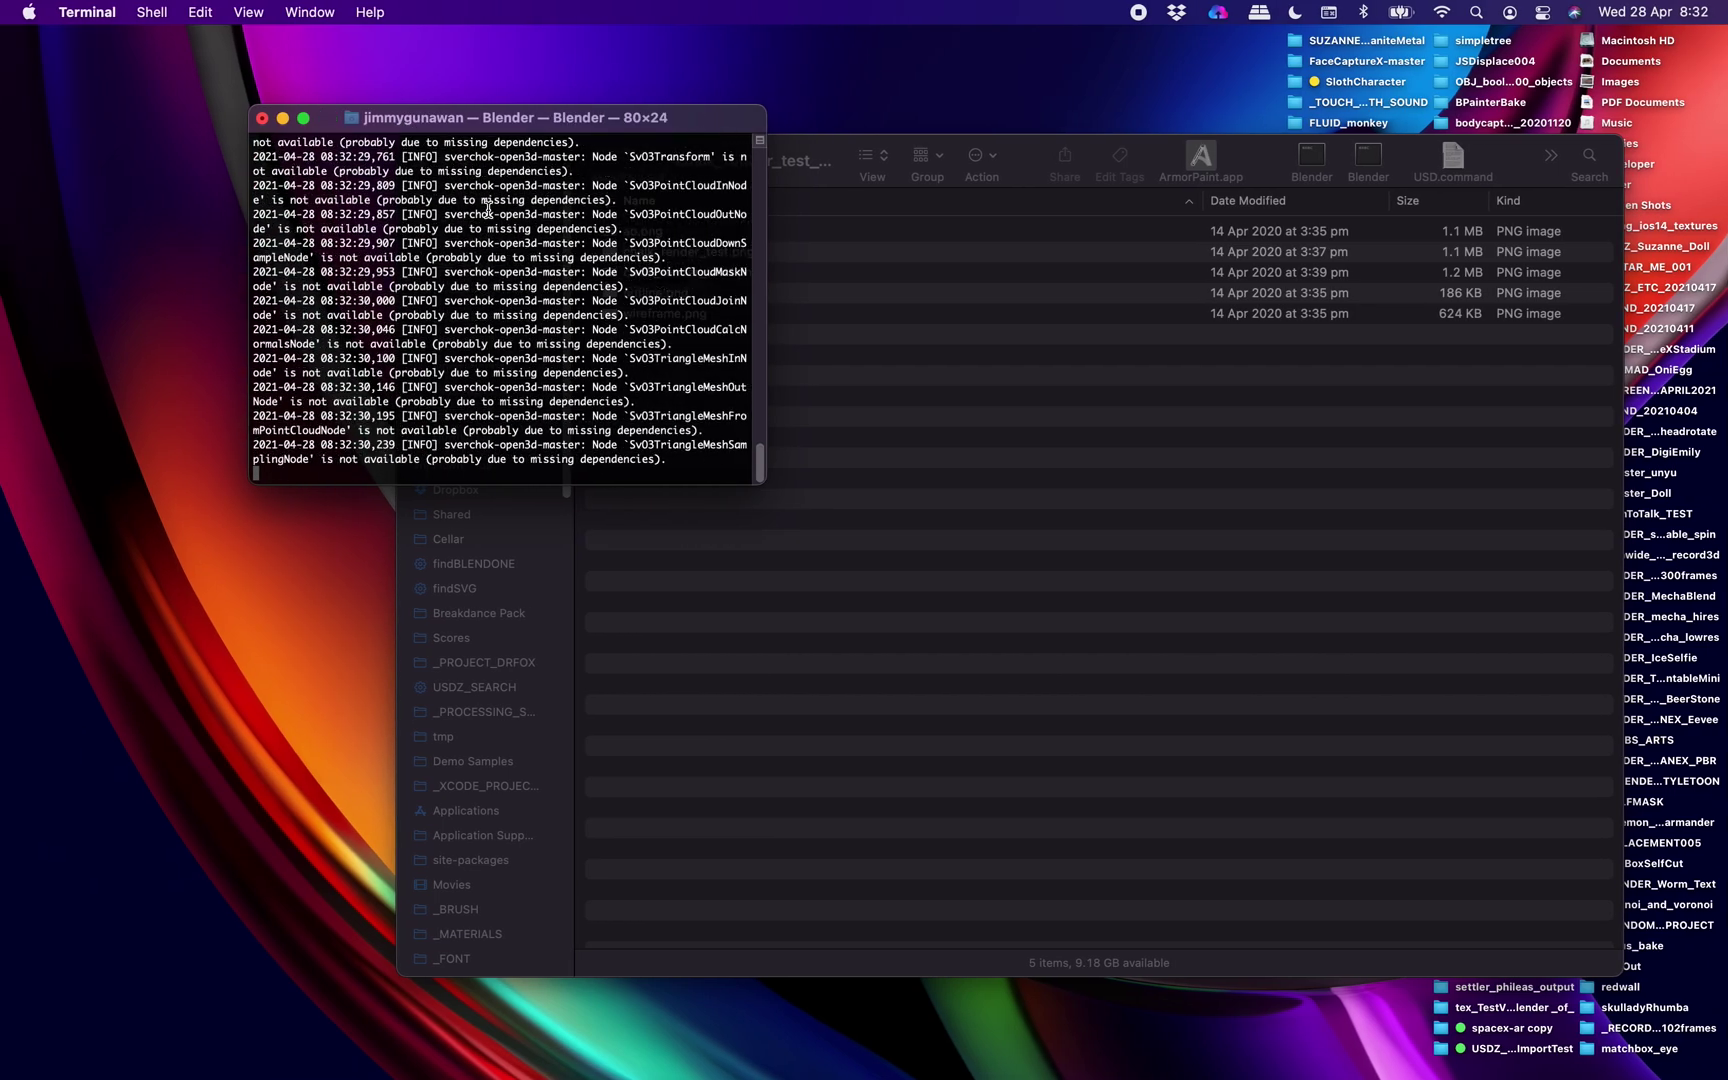
pyautogui.moveTo(470, 130); pyautogui.dragTo(437, 121)
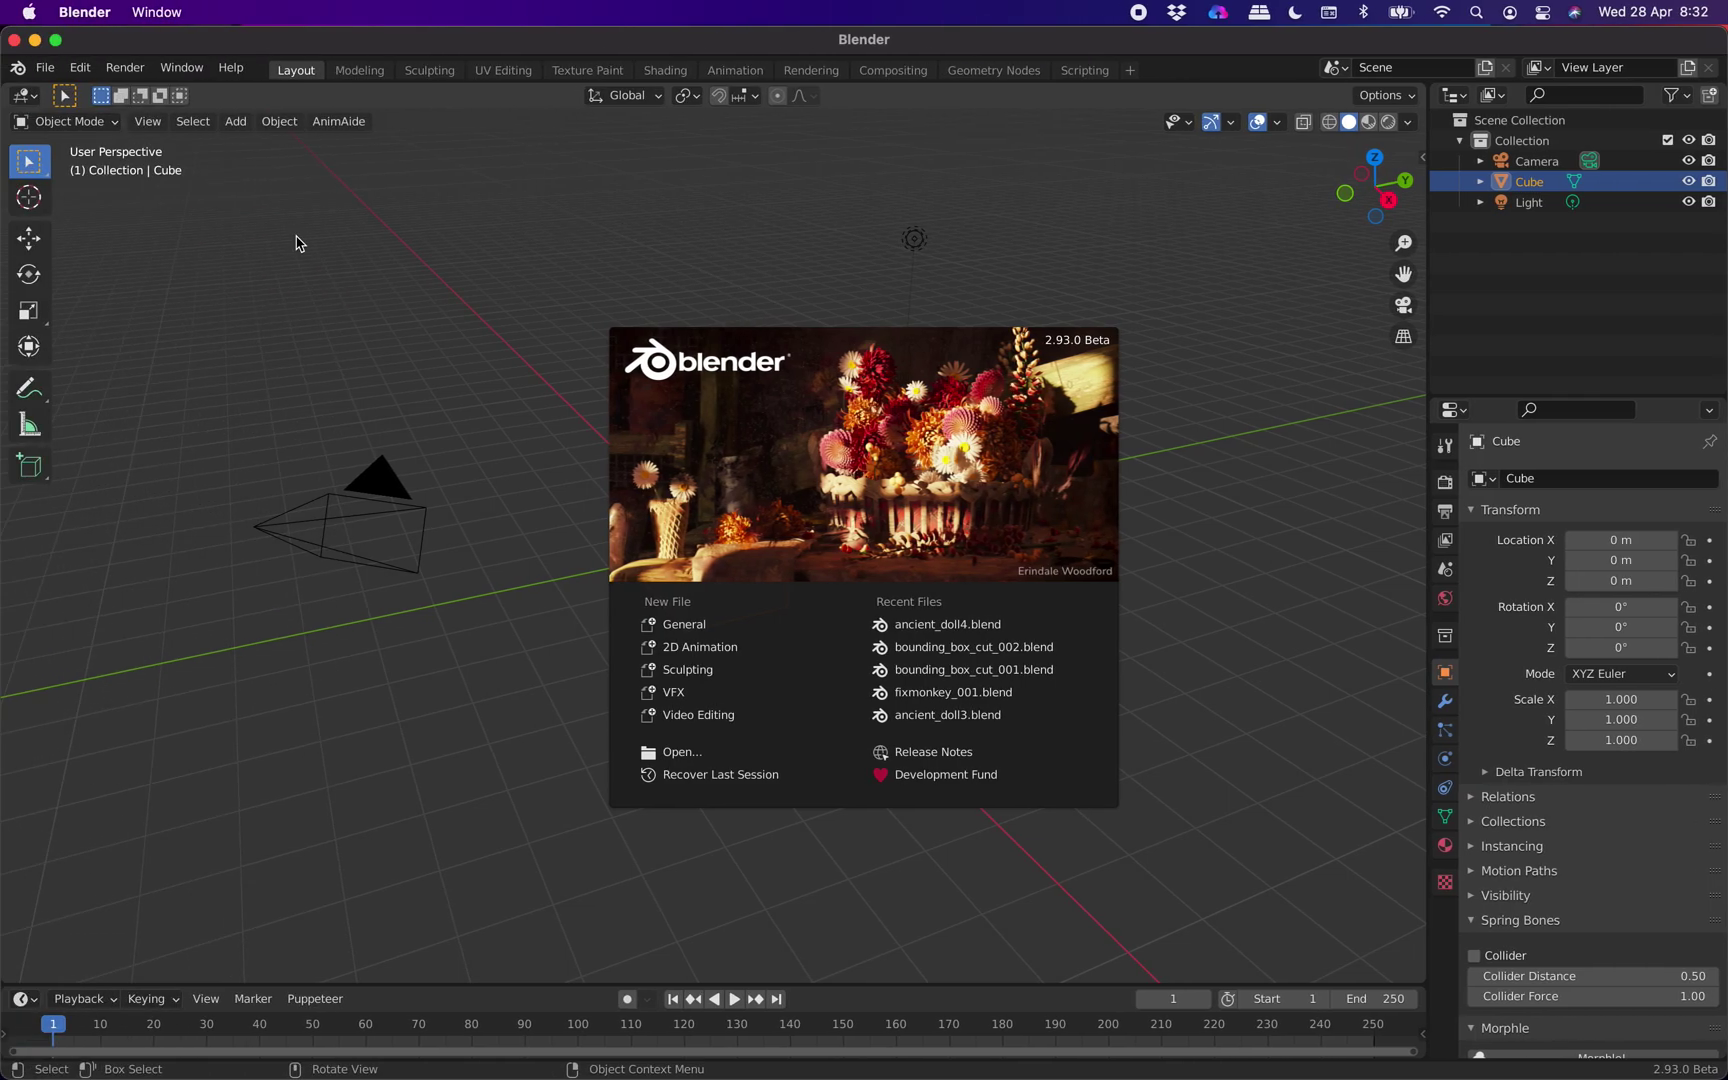
# Step: Make the Blender window full screen and open the recent file ancient_doll4.blend
pyautogui.click(56, 40)
pyautogui.click(45, 13)
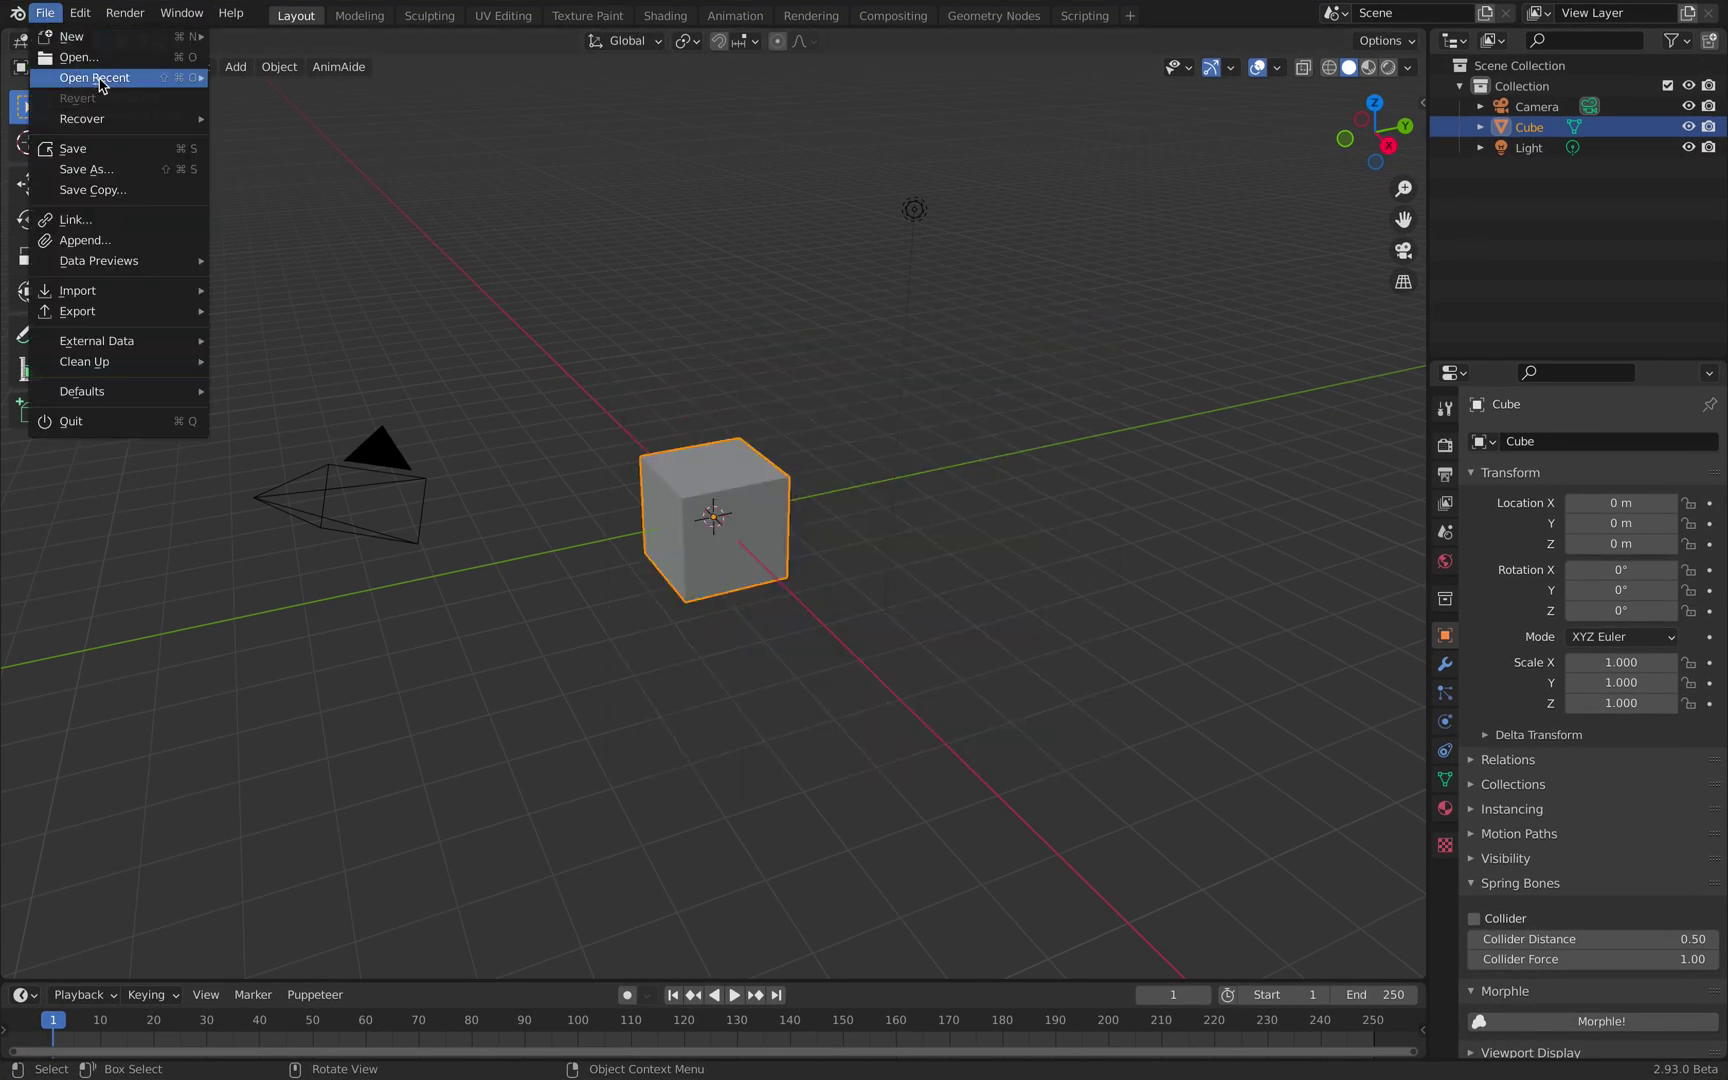
pyautogui.moveTo(105, 78)
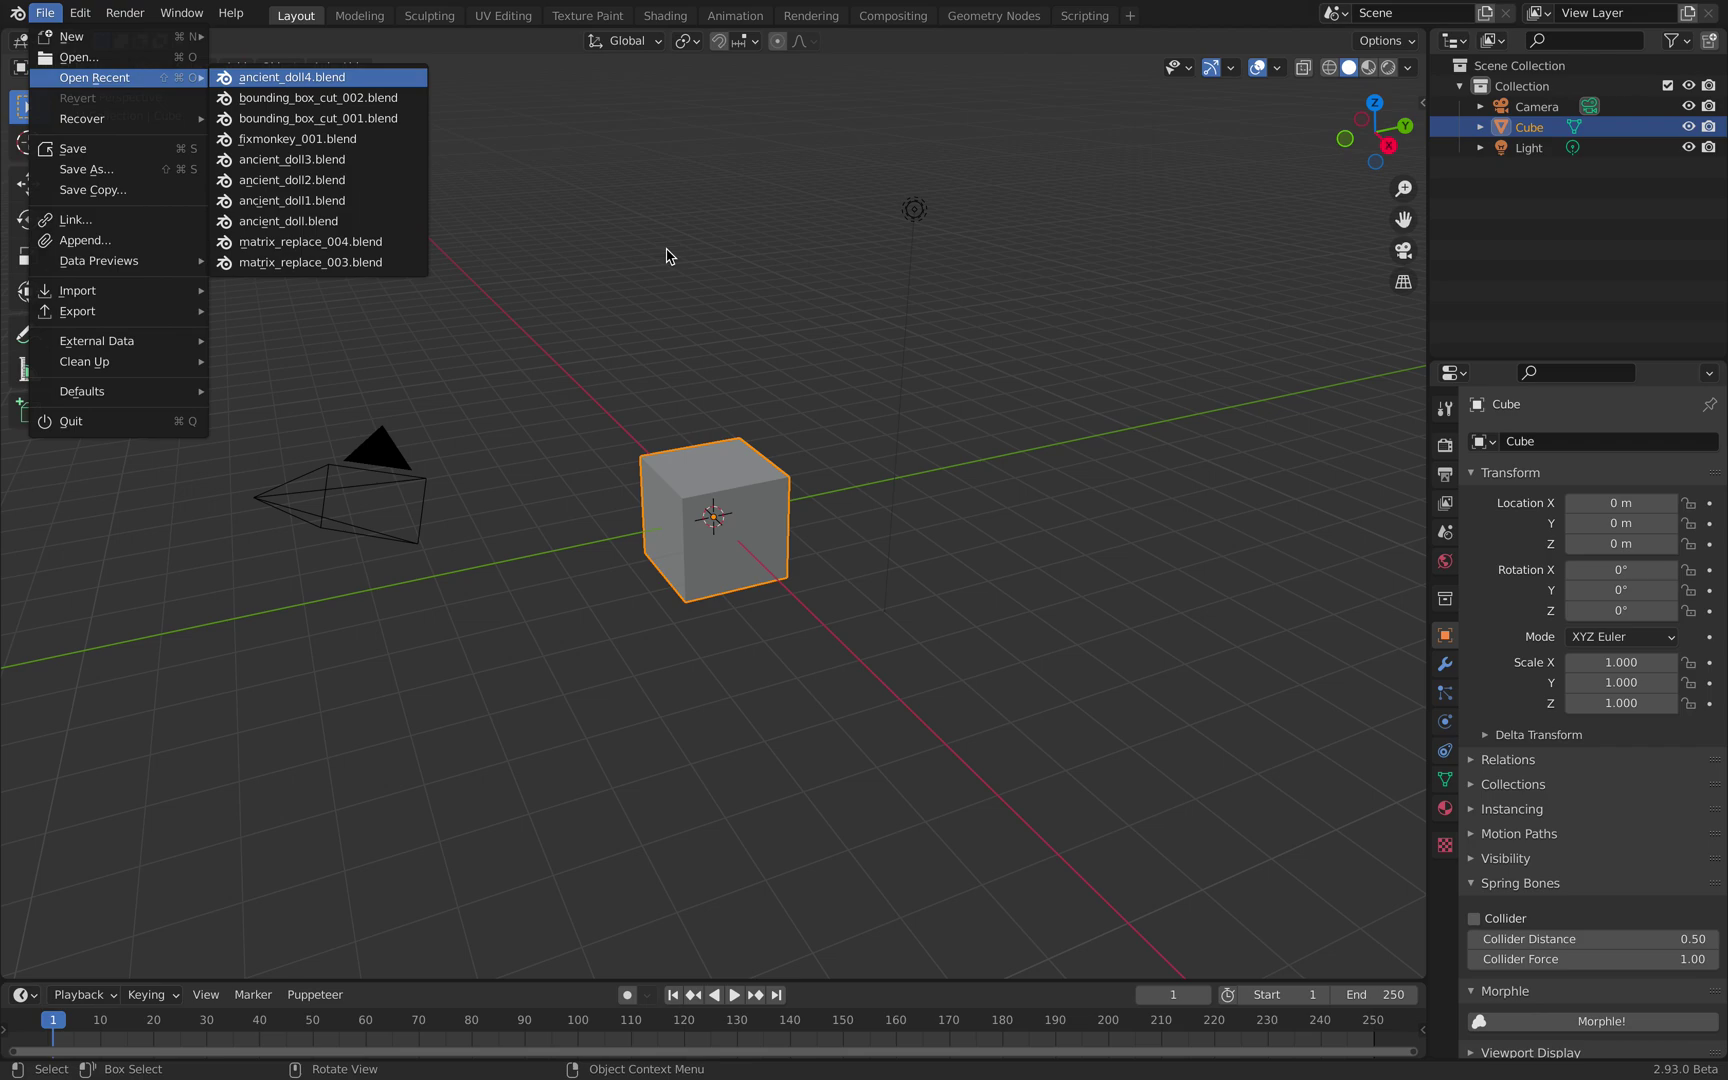
pyautogui.press('Return')
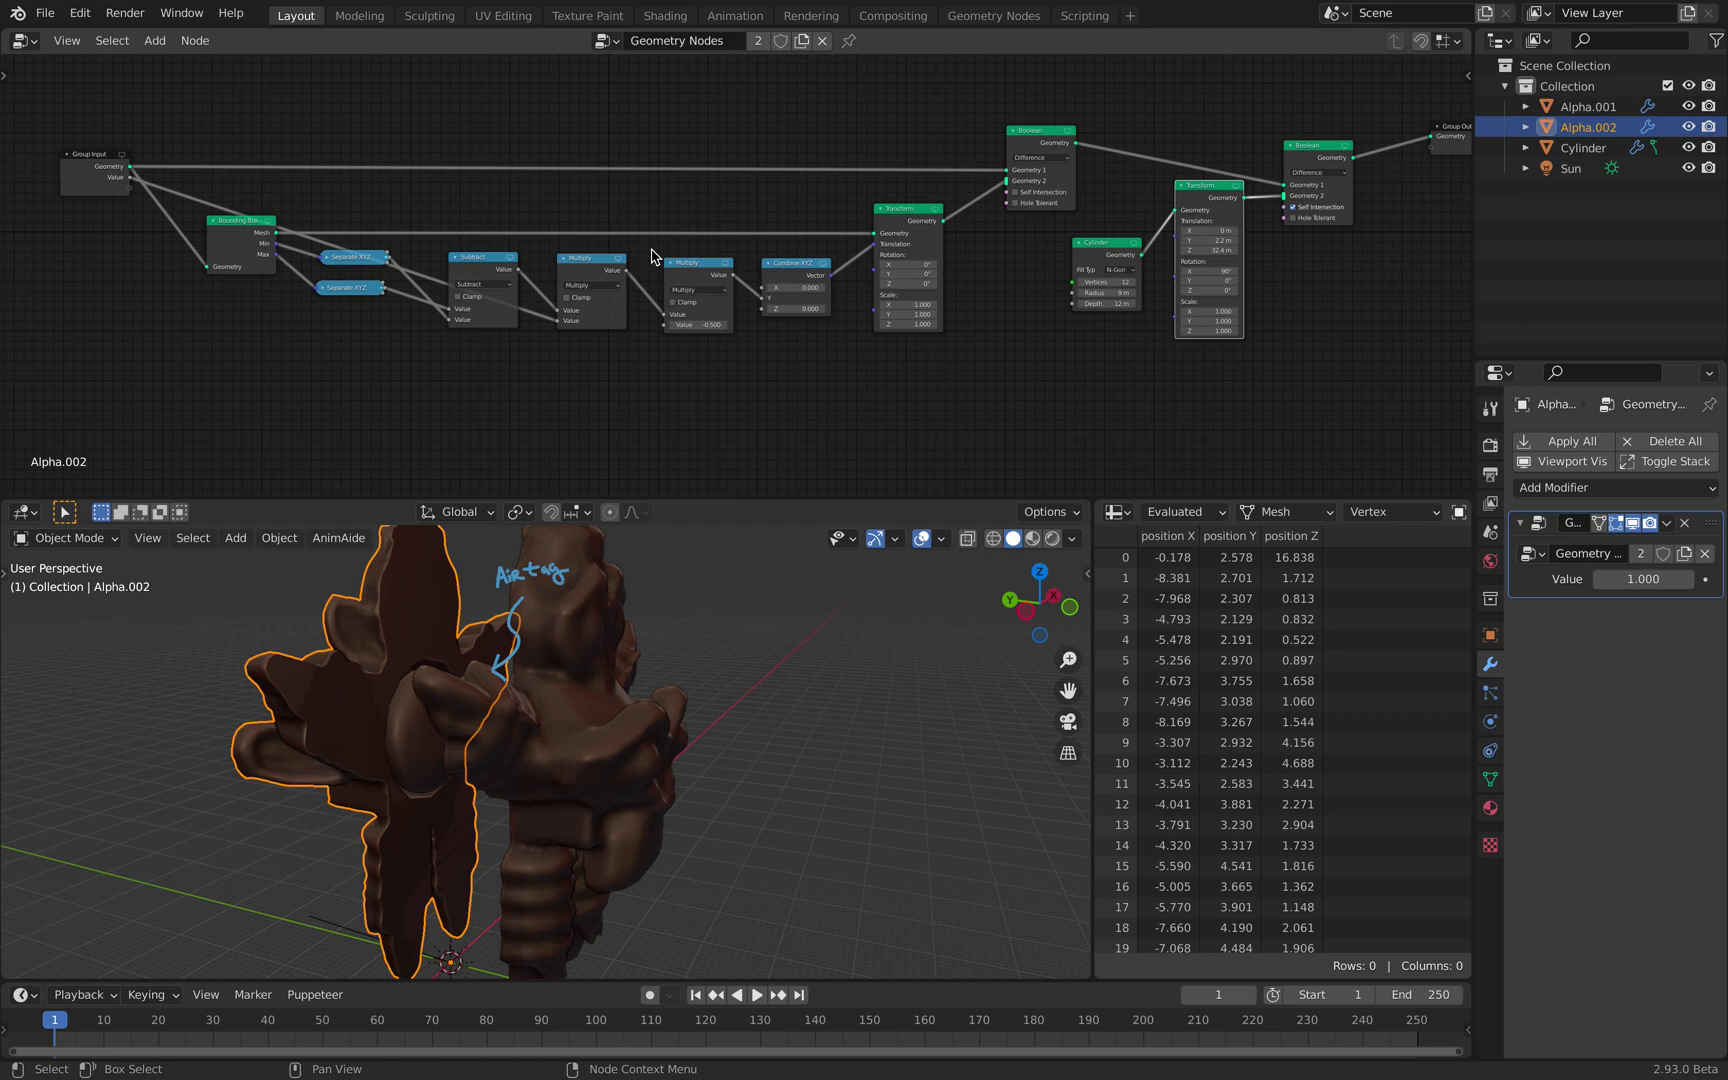
# Step: Enlarge the 3D viewport below the node editor and deselect everything to view both halves of the split doll
pyautogui.scroll(-5, 651, 256)
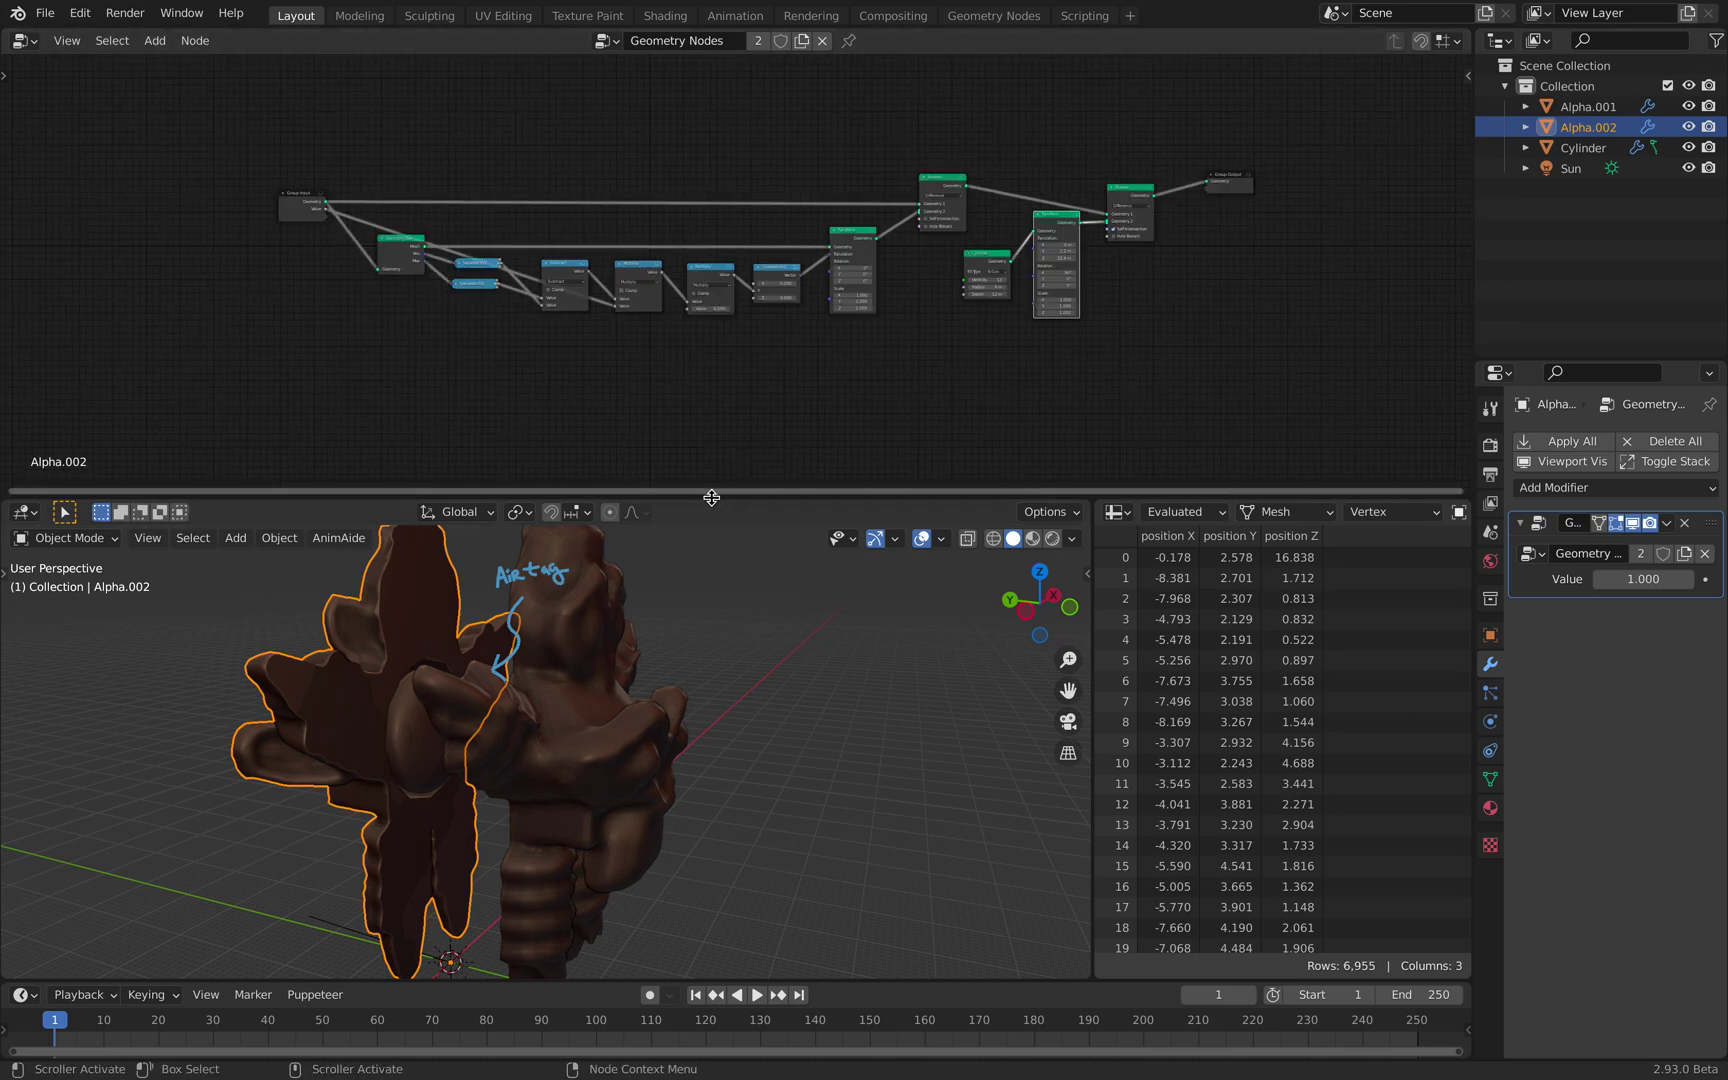
pyautogui.moveTo(711, 497); pyautogui.dragTo(715, 375)
pyautogui.moveTo(690, 480); pyautogui.dragTo(806, 498, button='middle')
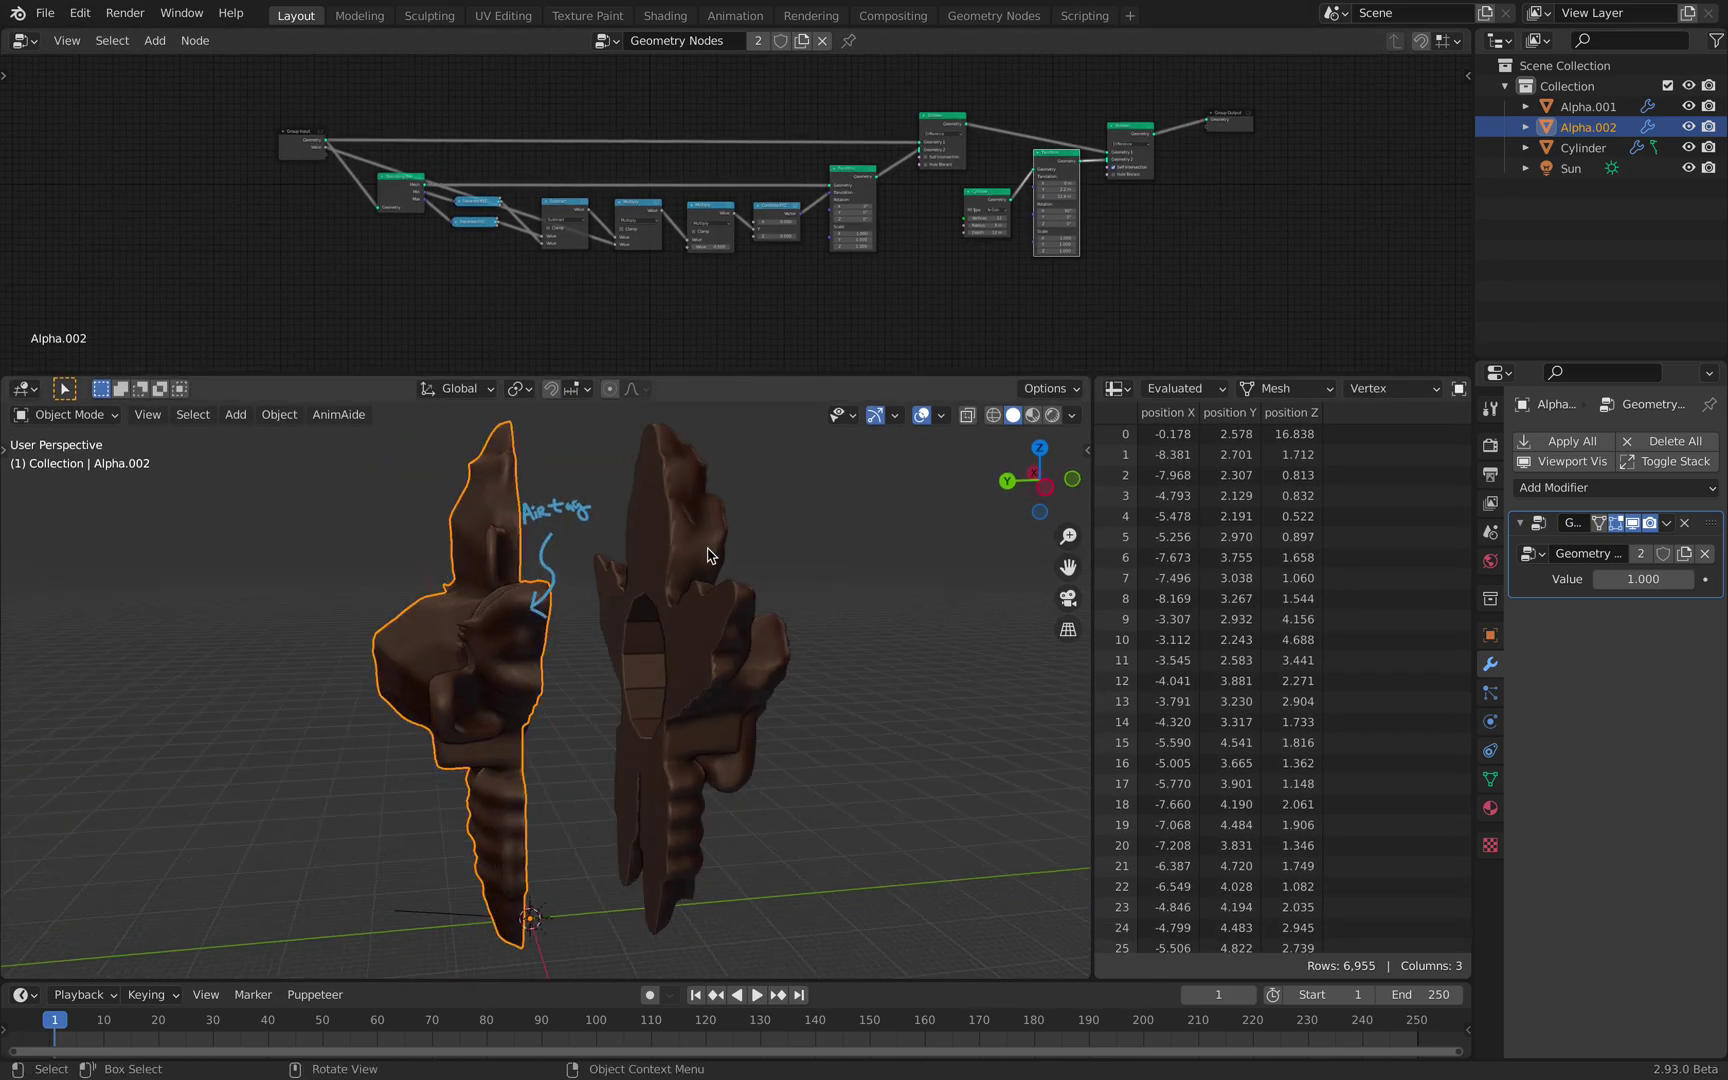
pyautogui.hotkey('alt', 'a')
pyautogui.moveTo(708, 555); pyautogui.dragTo(630, 547, button='middle')
pyautogui.scroll(2, 565, 515)
pyautogui.moveTo(544, 504); pyautogui.dragTo(533, 480, button='middle')
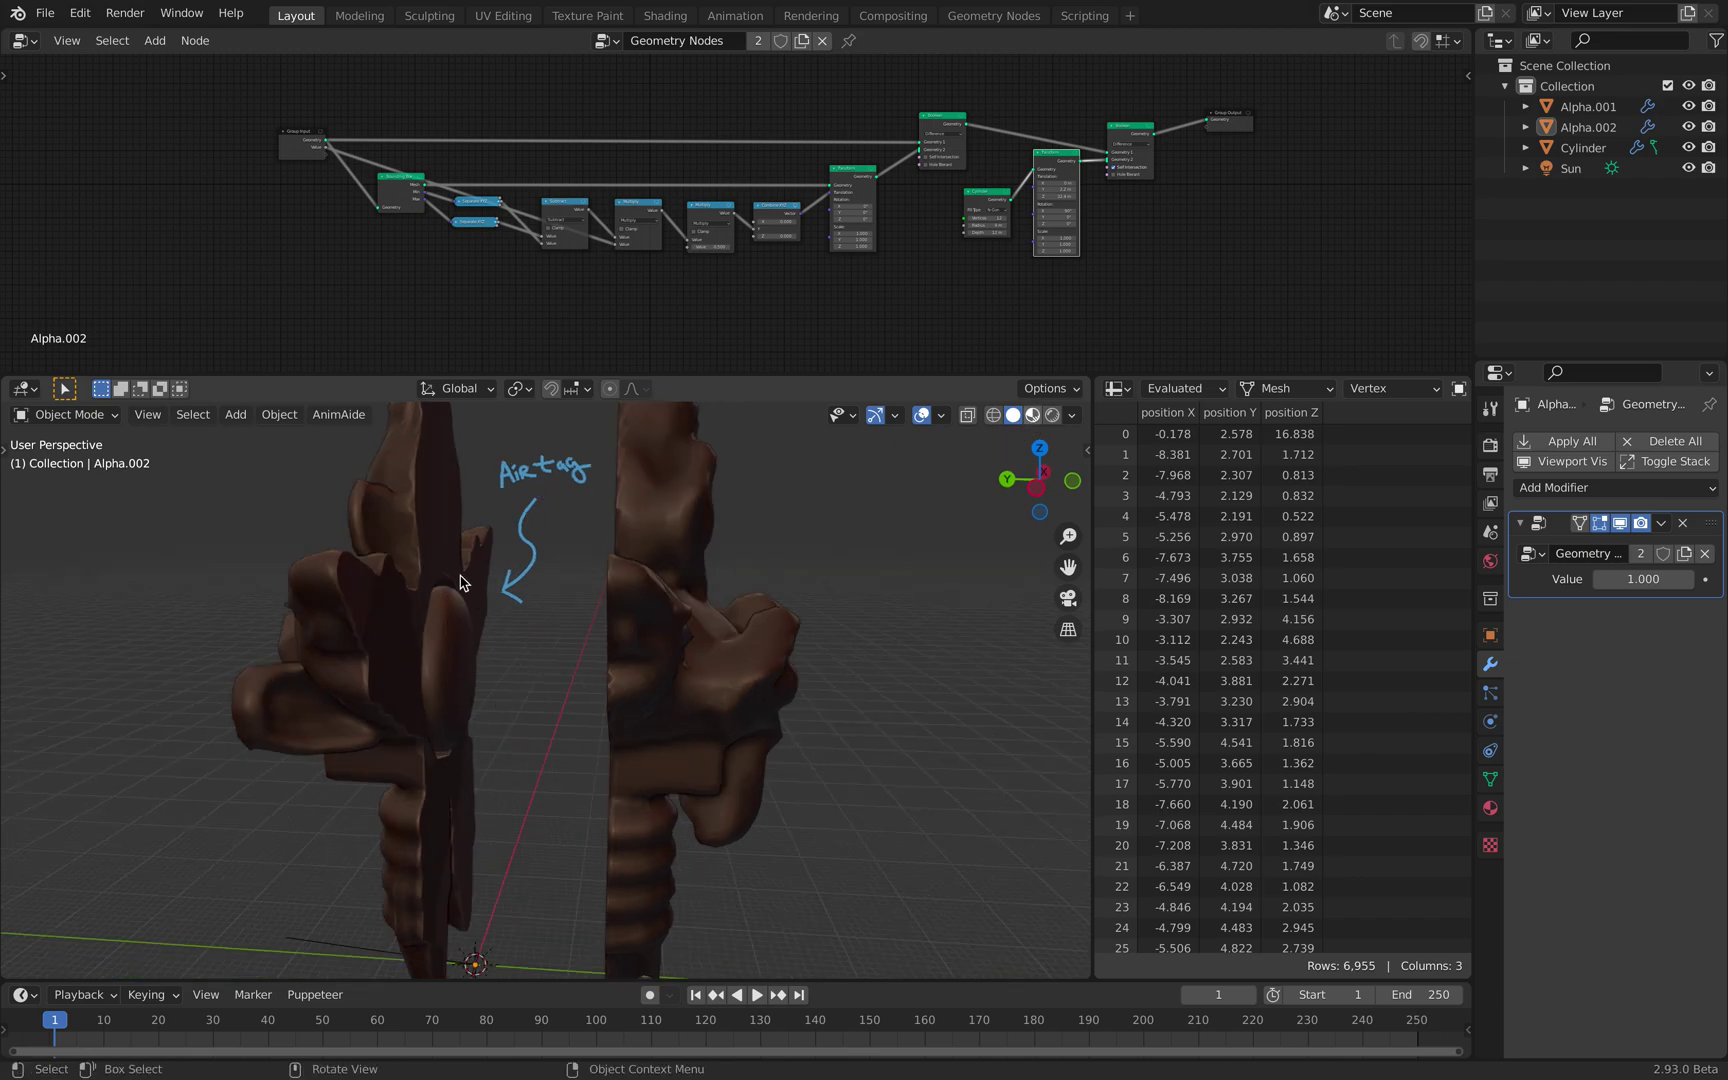
# Step: Switch the 3D viewport to Material Preview shading and view the doll's cut faces around the Airtag
pyautogui.press('z')
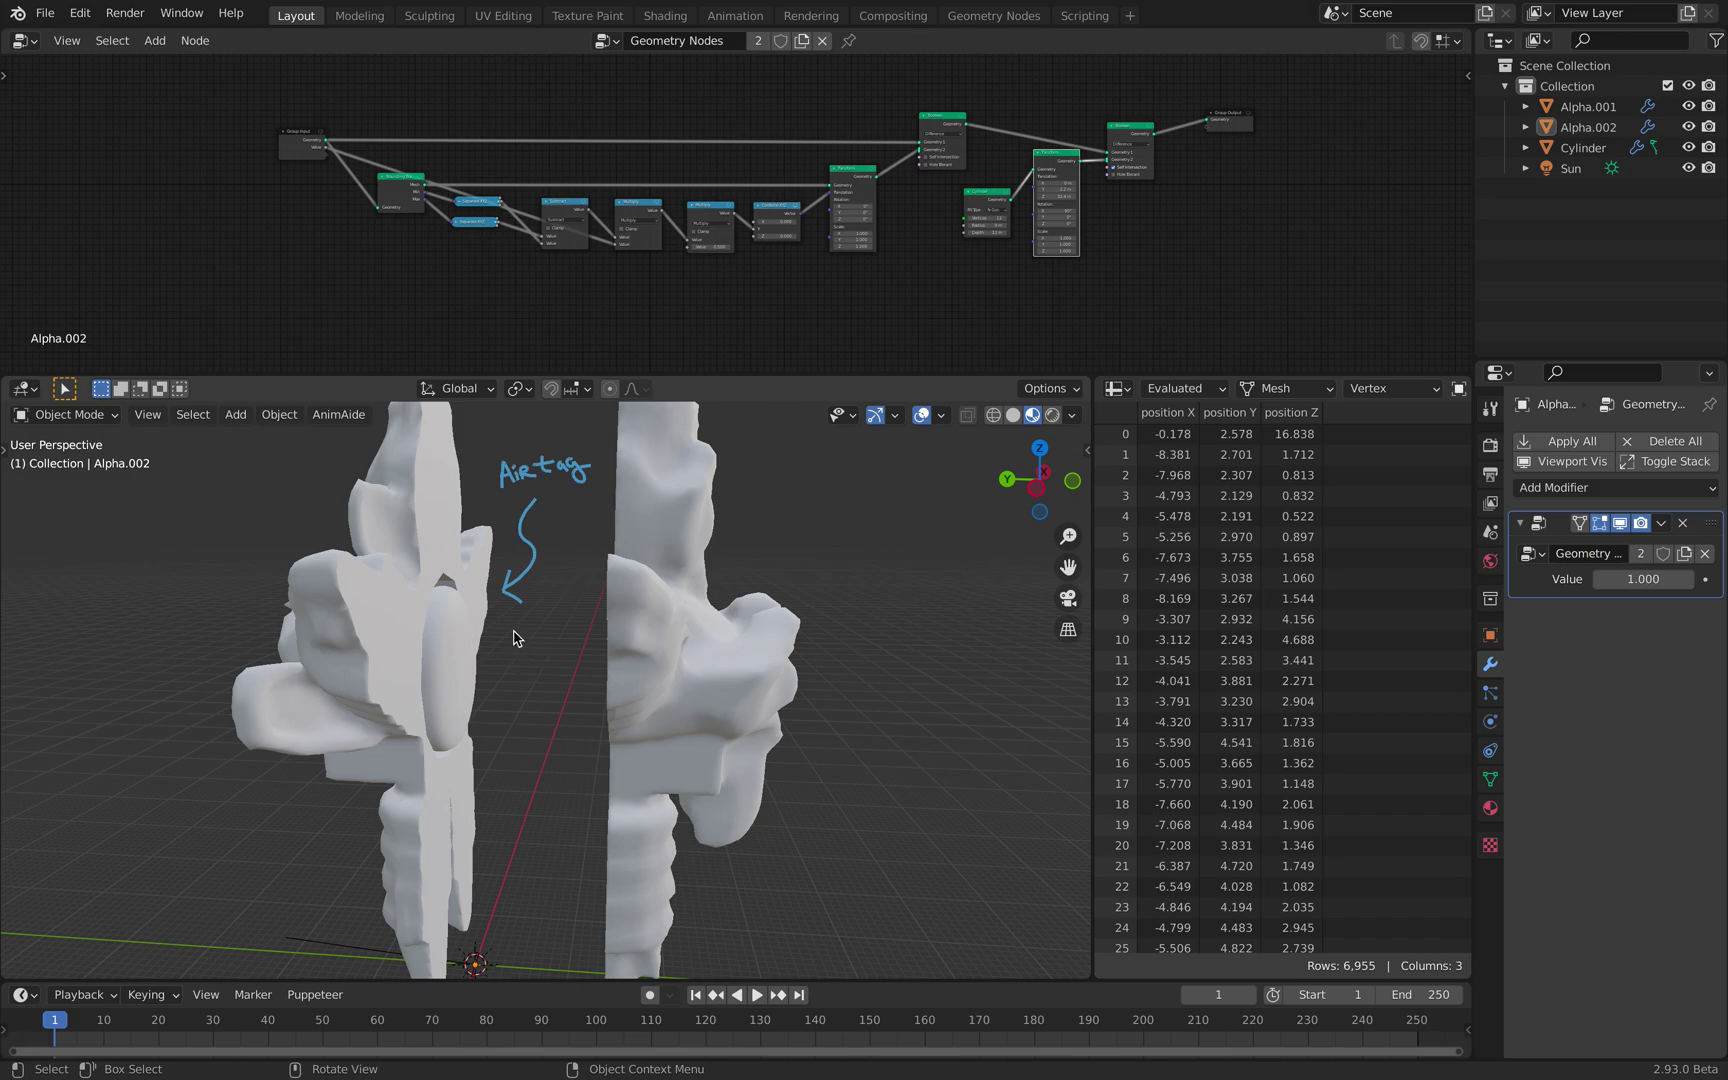
pyautogui.moveTo(366, 628); pyautogui.dragTo(869, 595, button='middle')
pyautogui.scroll(4, 517, 602)
# Step: Select the doll half Alpha.001 and set its Geometry Nodes modifier Value to 7.620
pyautogui.click(625, 551)
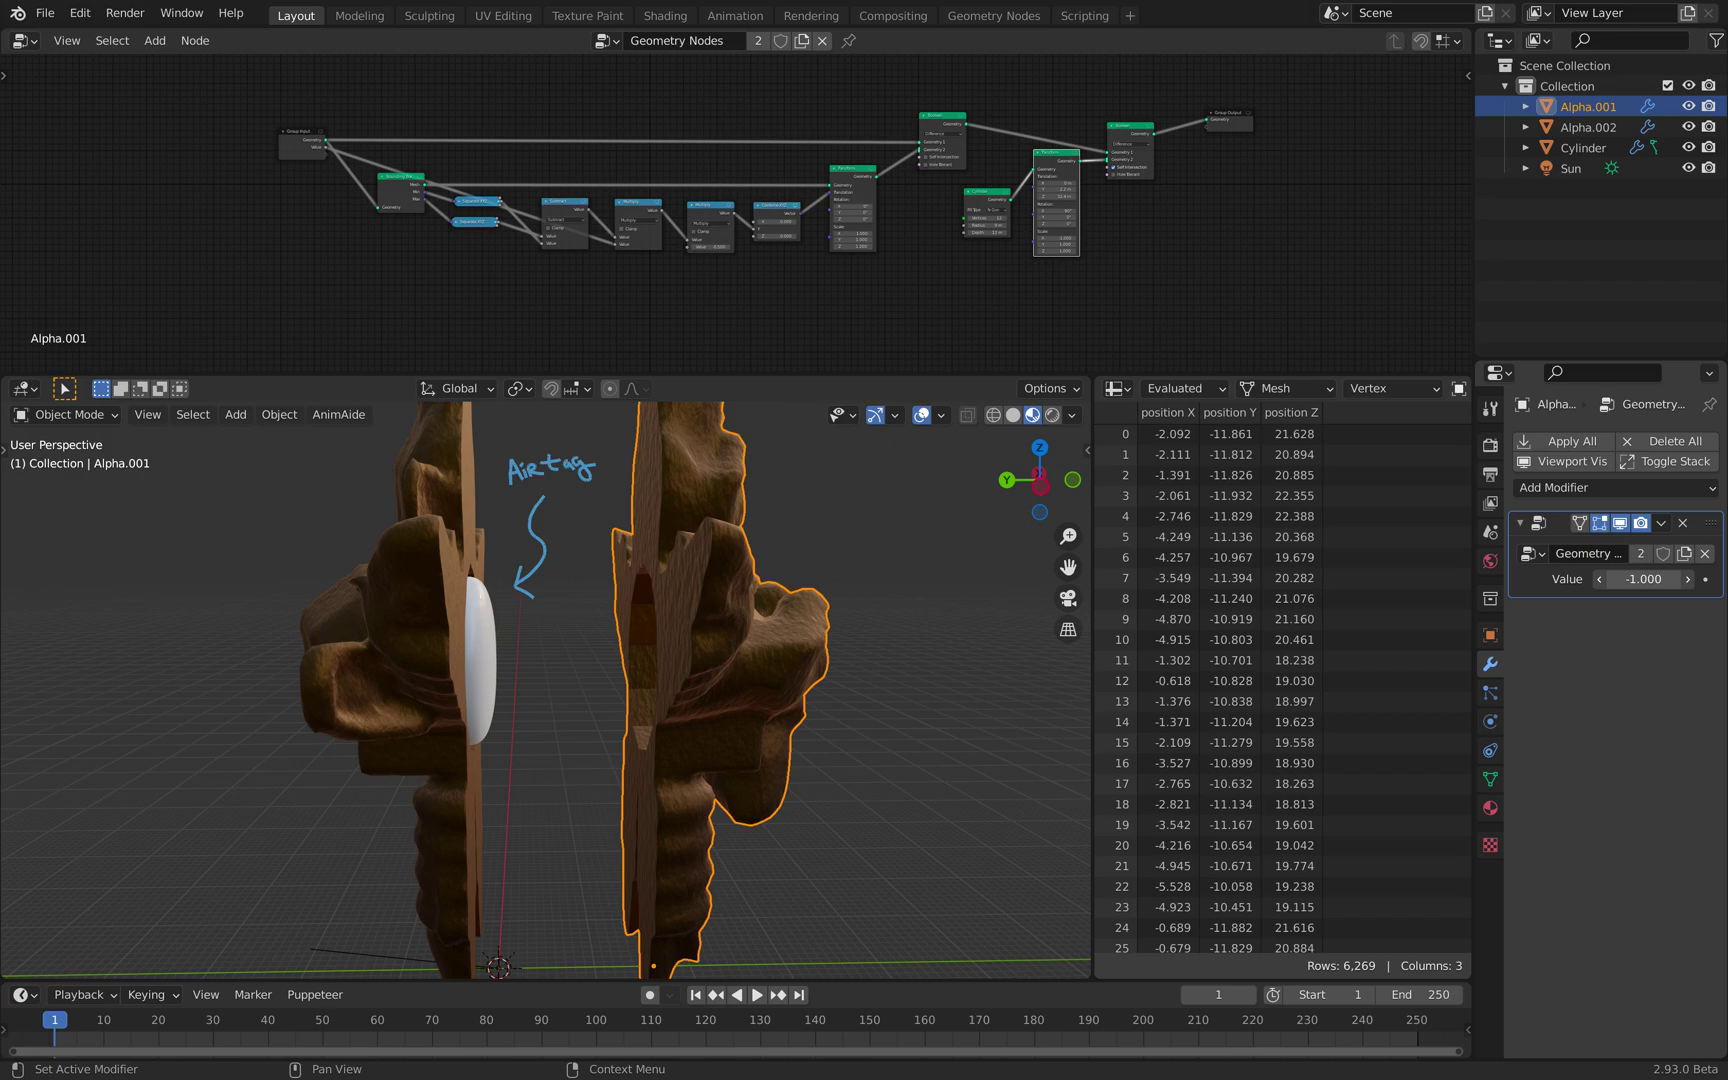
pyautogui.moveTo(1645, 579); pyautogui.dragTo(1650, 580)
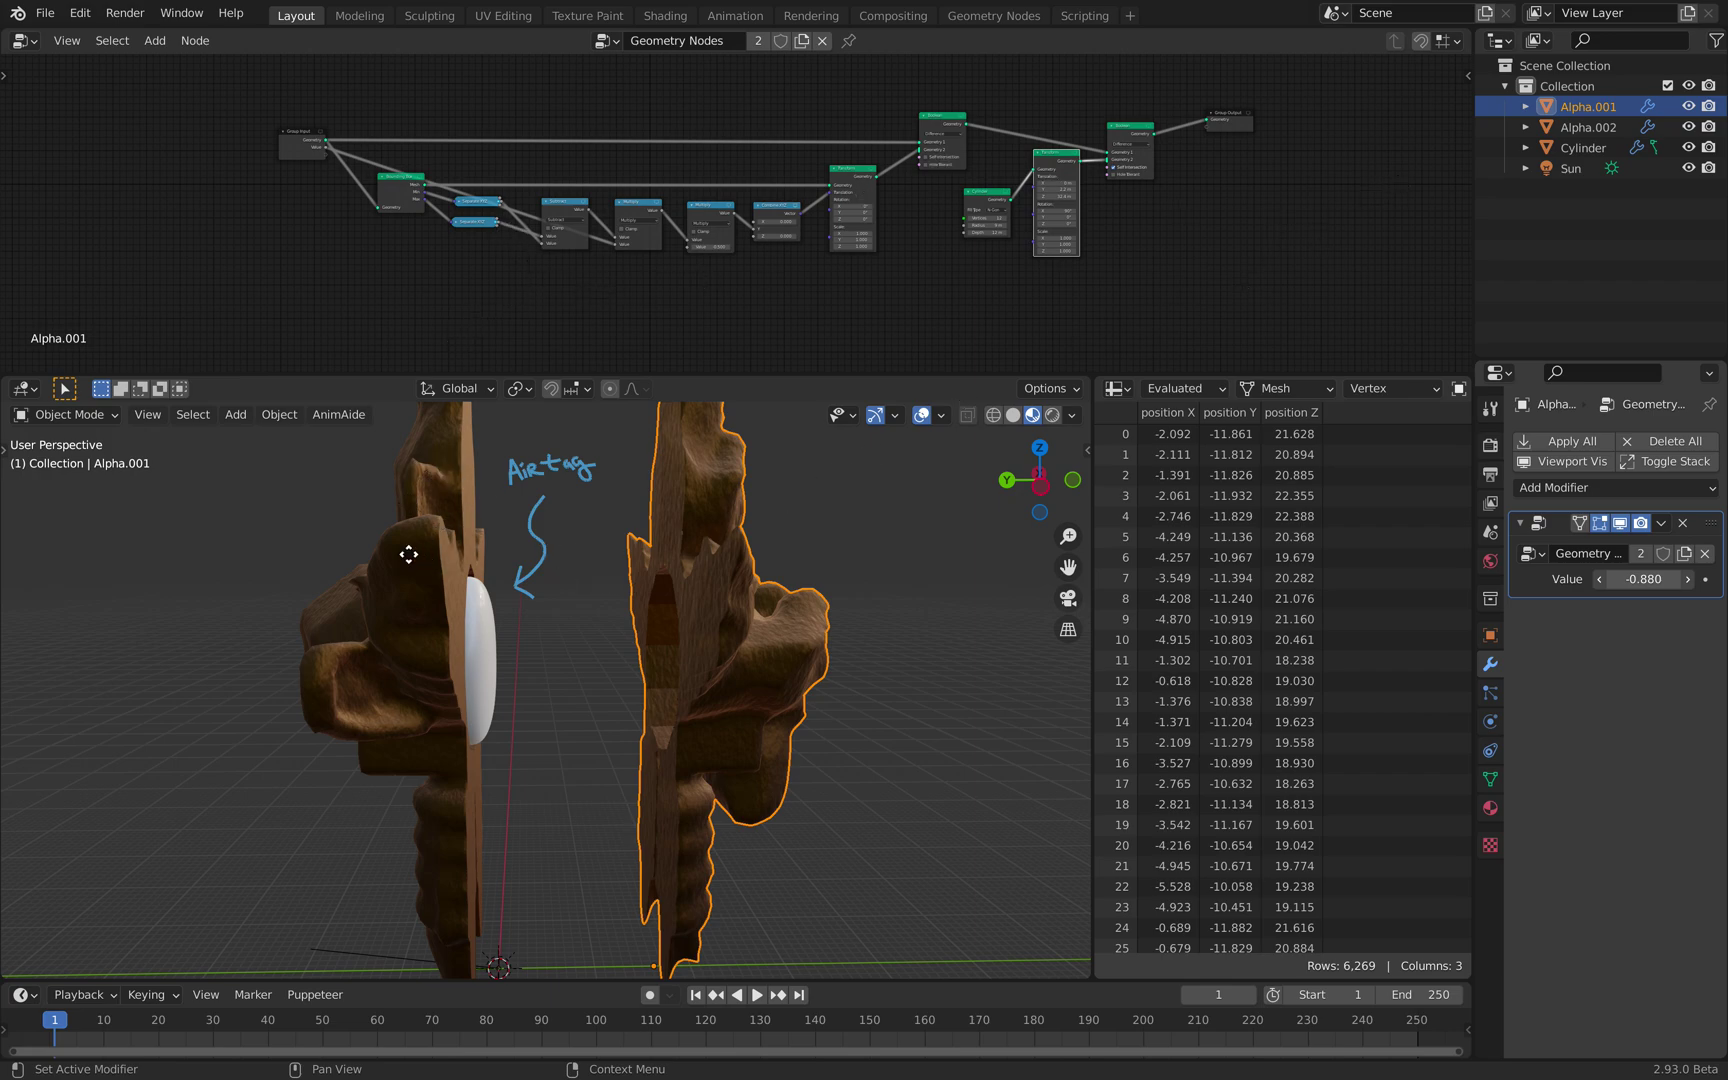
pyautogui.moveTo(648, 483); pyautogui.dragTo(424, 549)
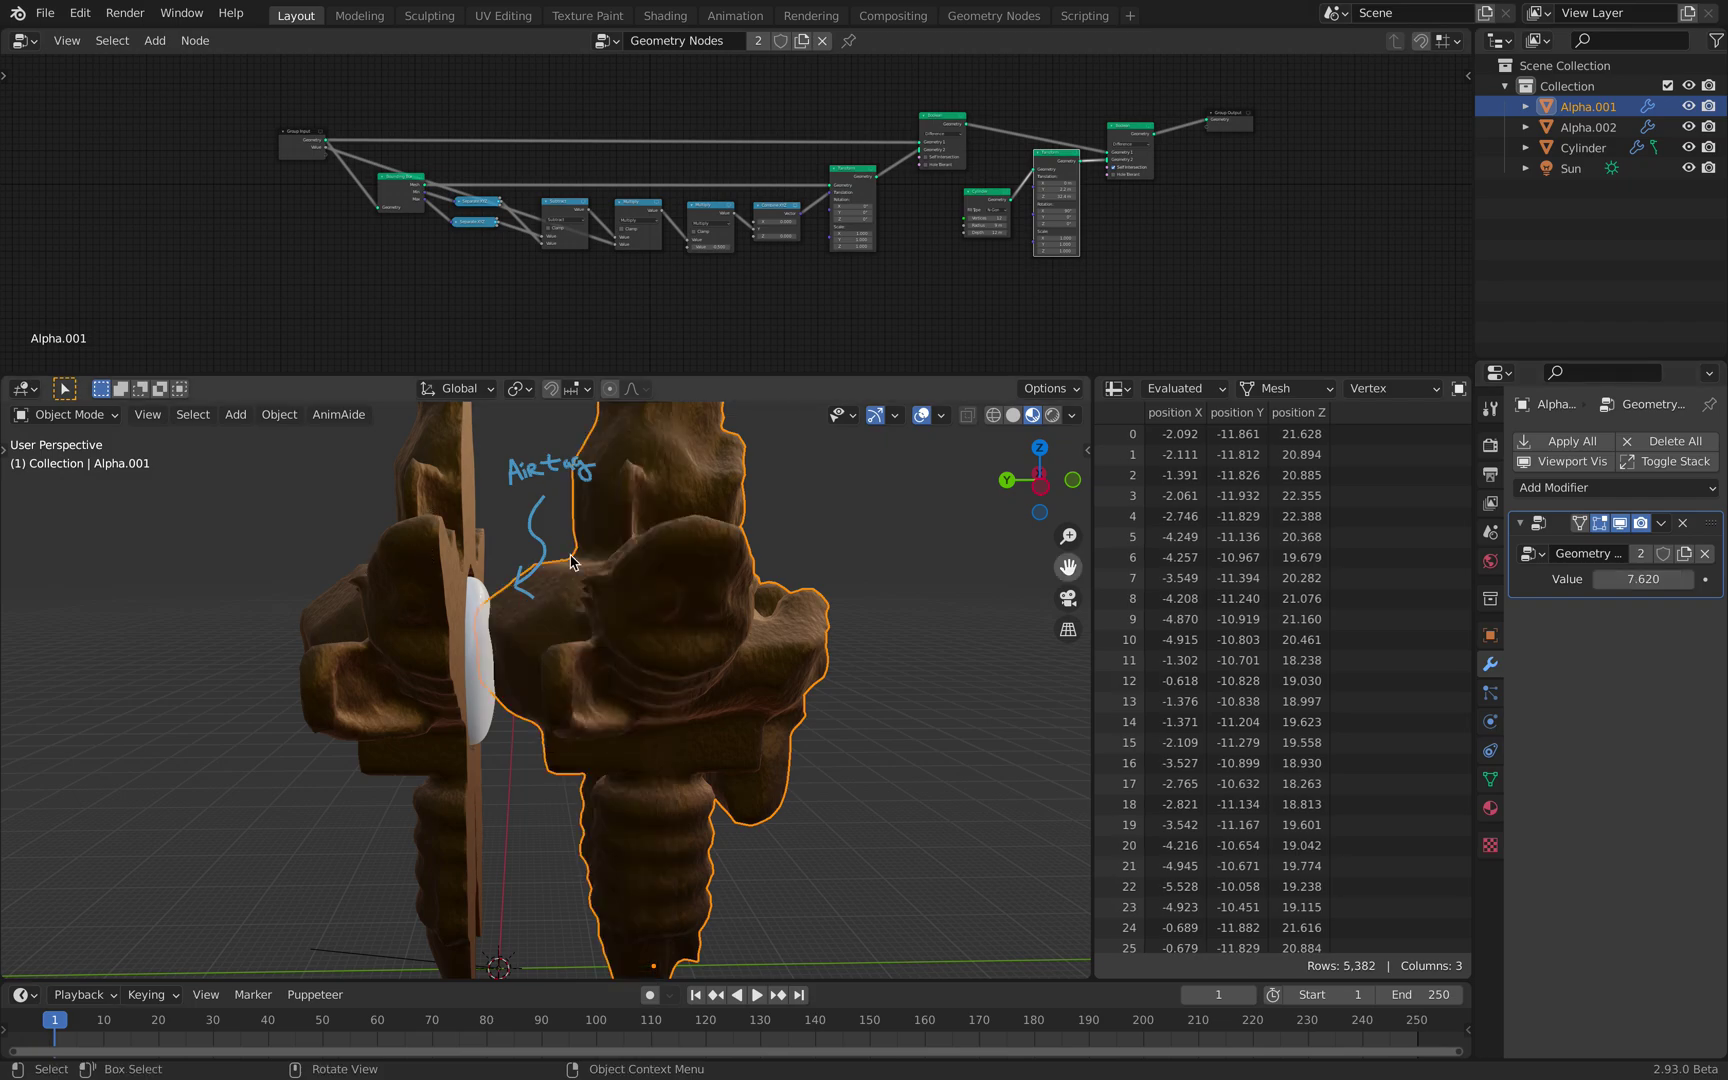